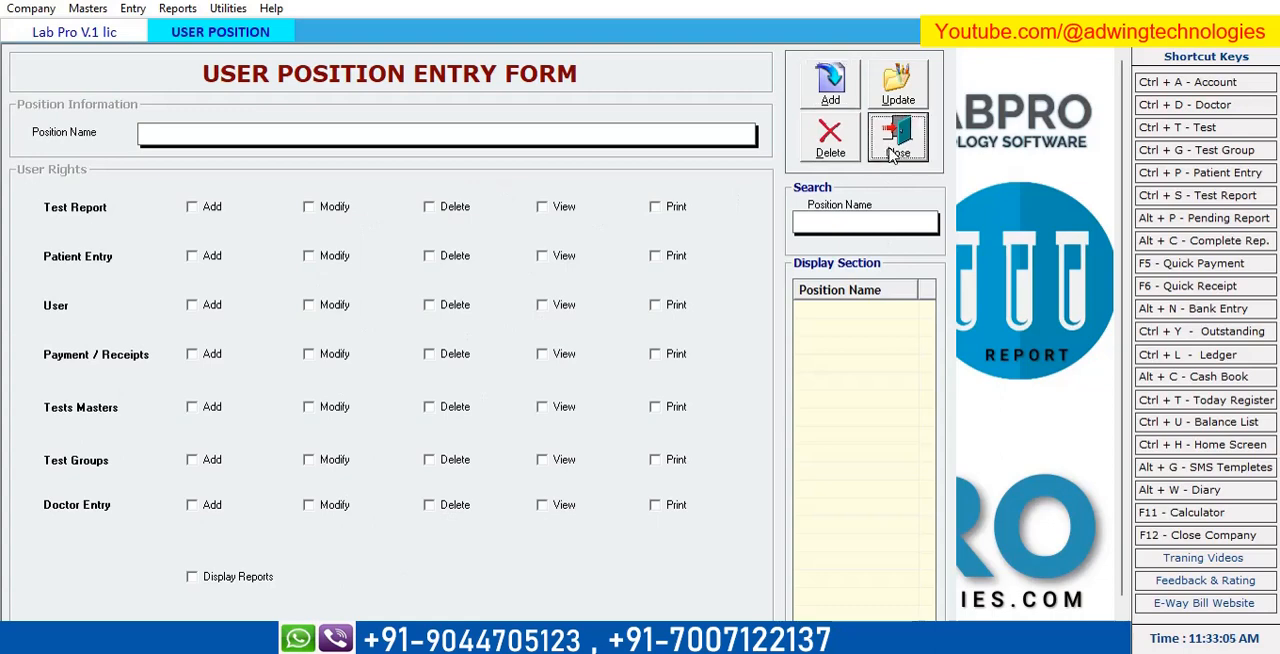
Open the company options and enter DOB as the custom Category field name.
left_click(31, 8)
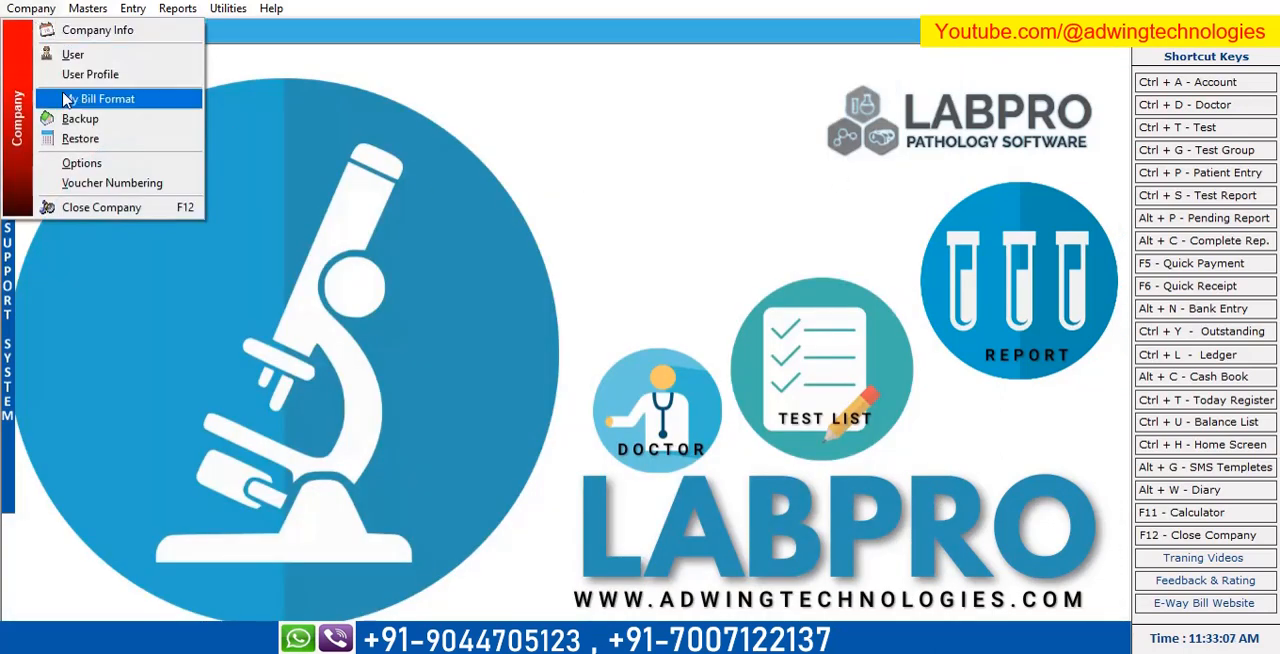
left_click(88, 163)
left_click(160, 508)
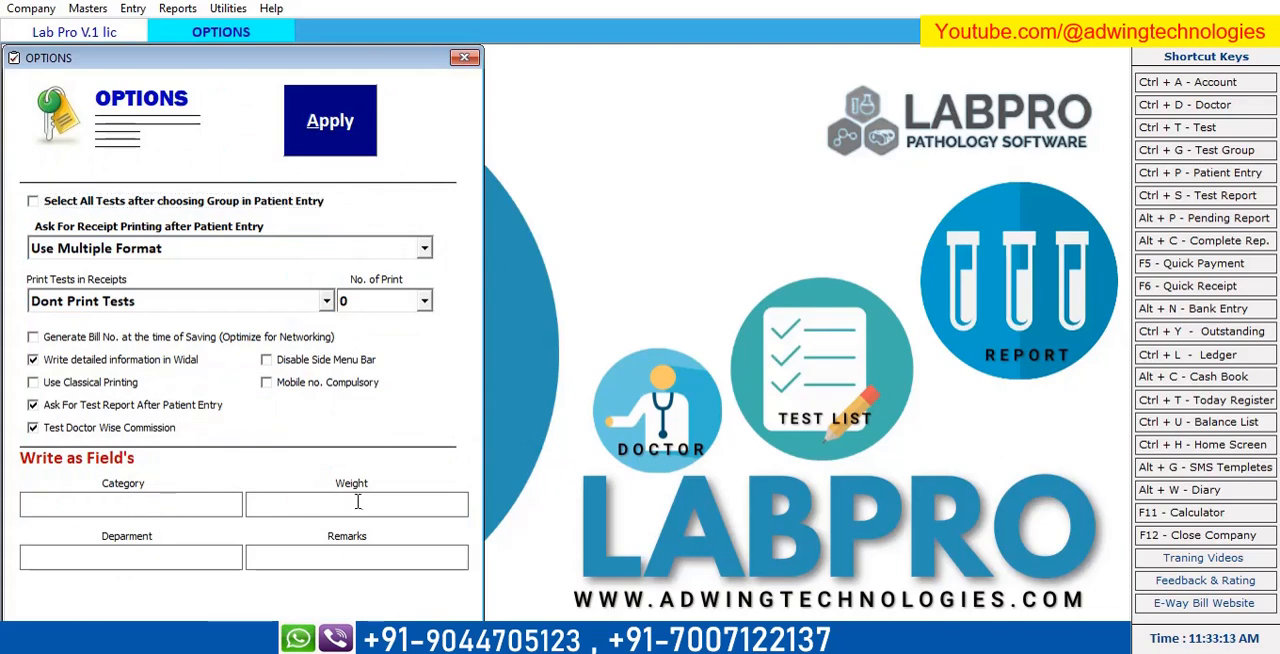
left_click(204, 560)
left_click(116, 508)
type("DOB")
Make the mobile number compulsory, apply the updated options and close the options form.
left_click(267, 383)
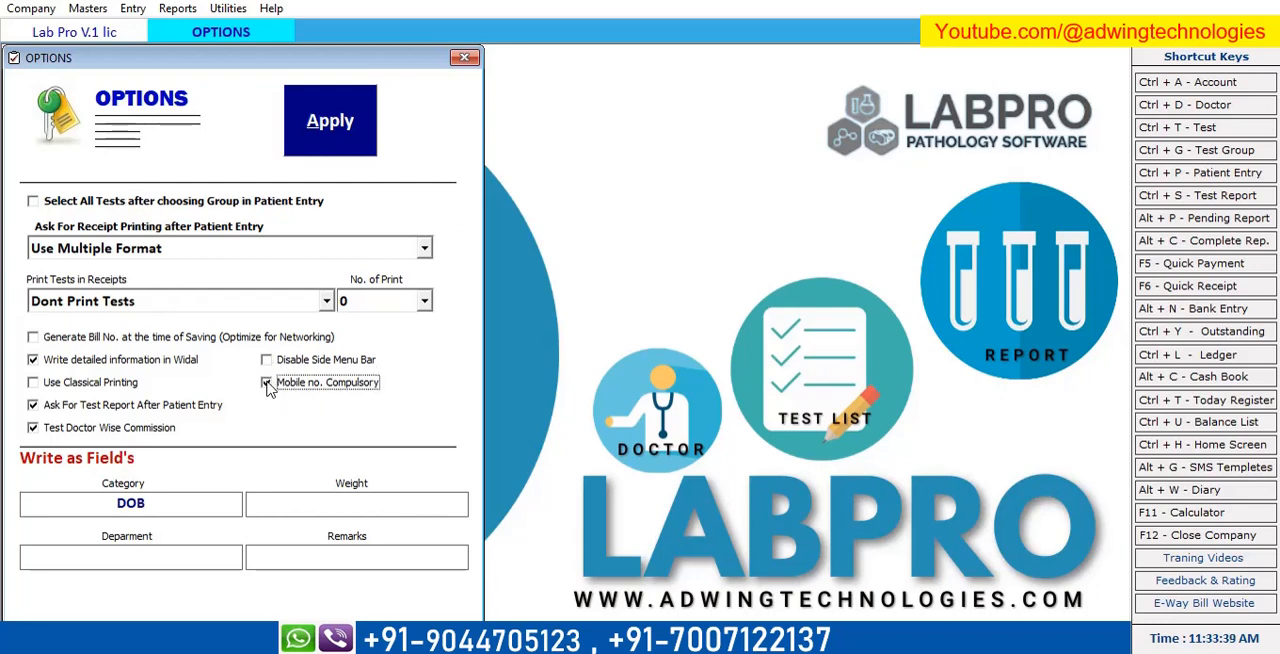
left_click(339, 118)
left_click(680, 389)
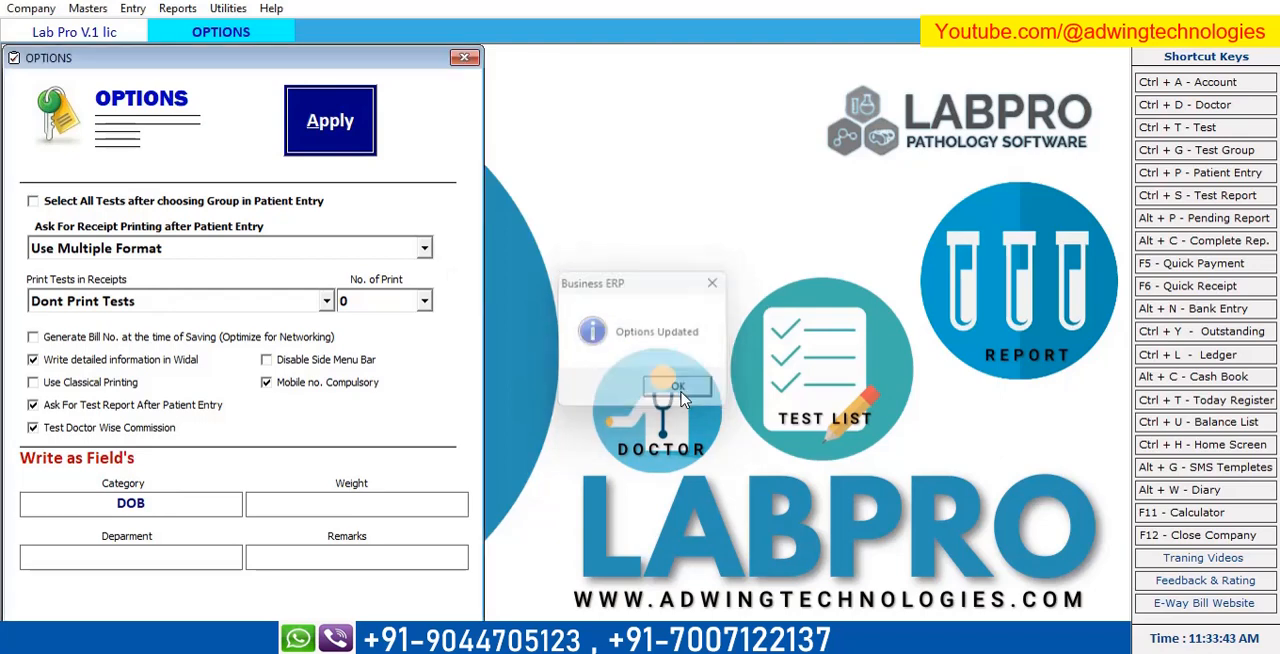
left_click(464, 57)
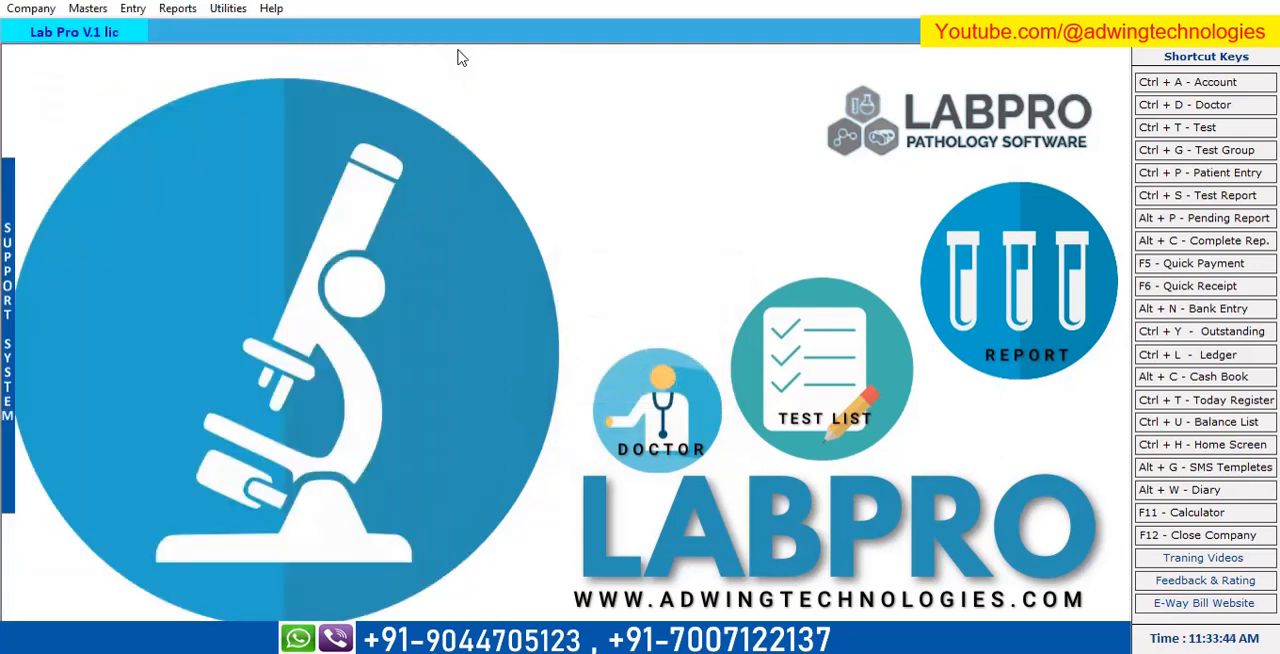
Open the list of tests and examine its test names, groups, units, normal ranges and costs.
left_click(85, 9)
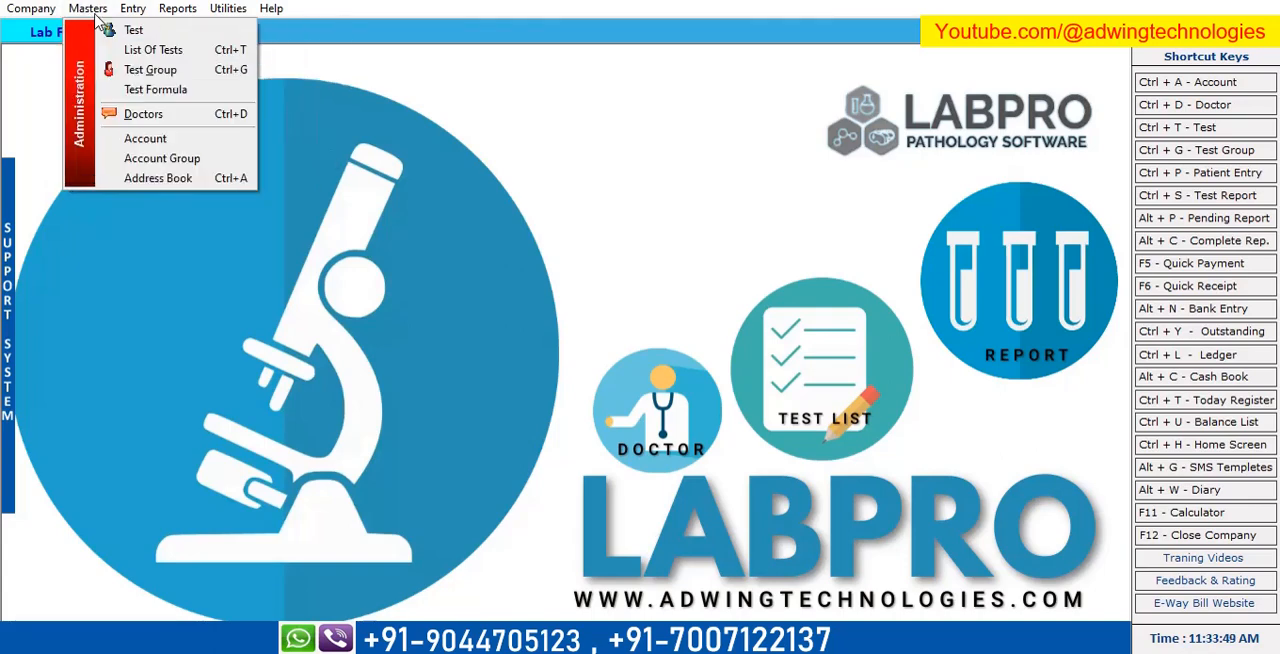
left_click(170, 55)
scroll(485, 362, "down", 6)
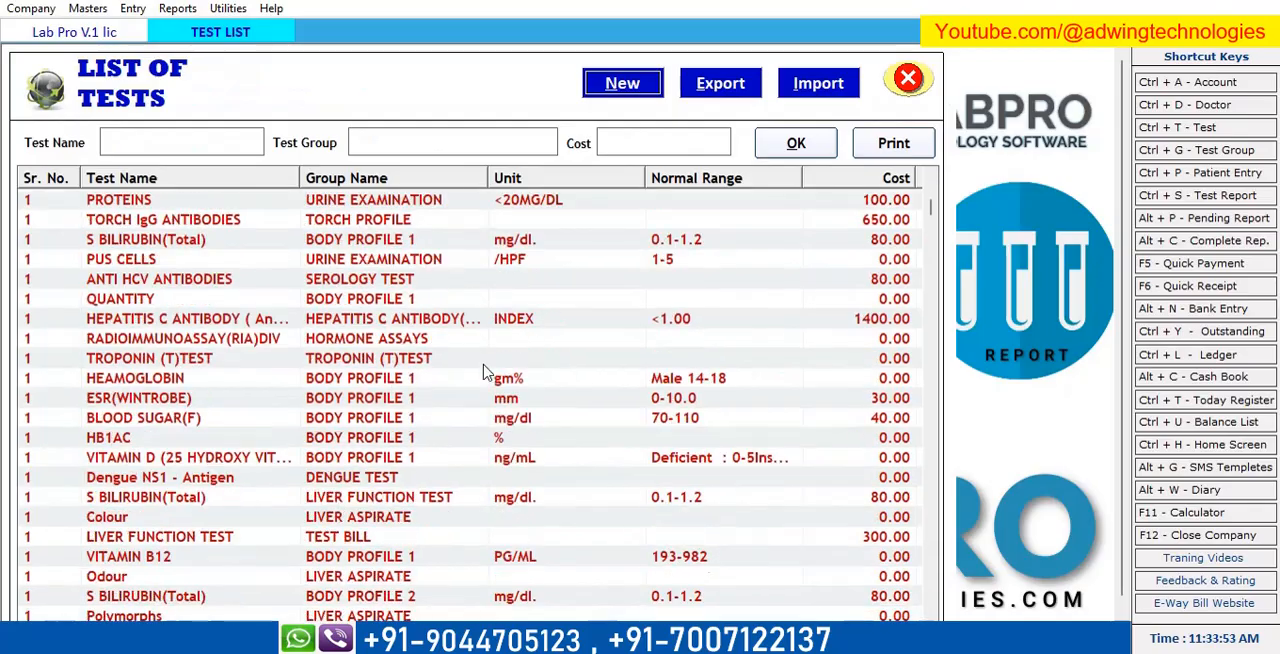
scroll(485, 362, "down", 15)
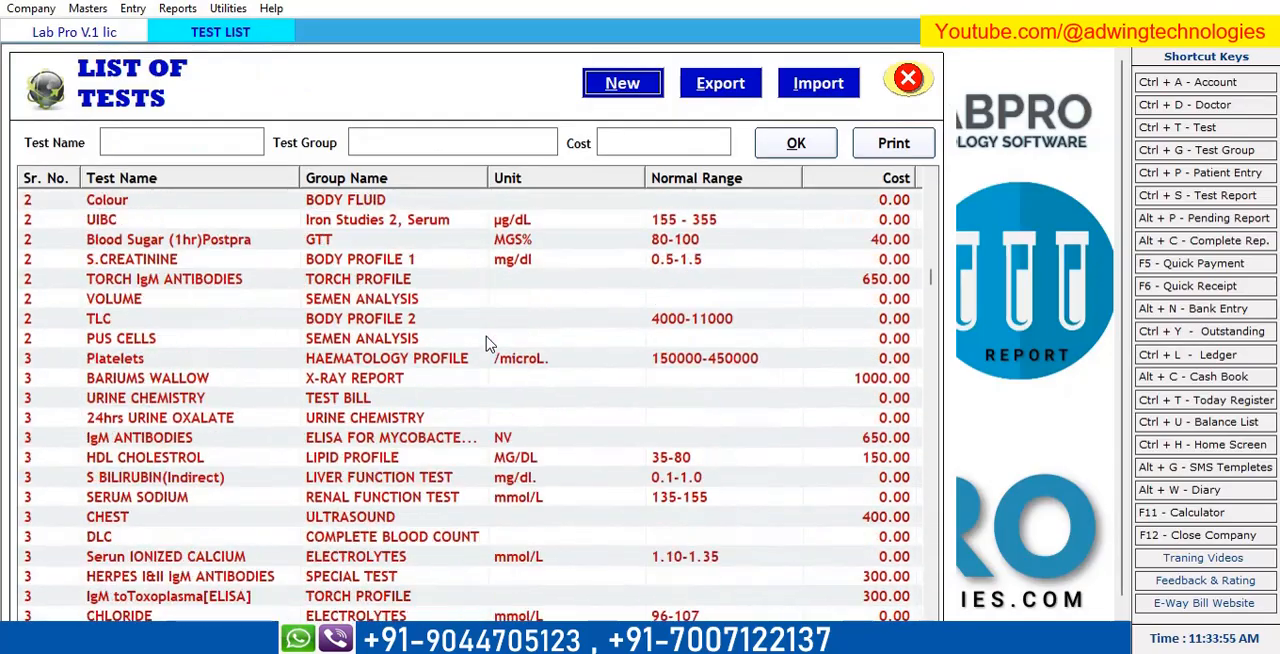
scroll(485, 345, "down", 10)
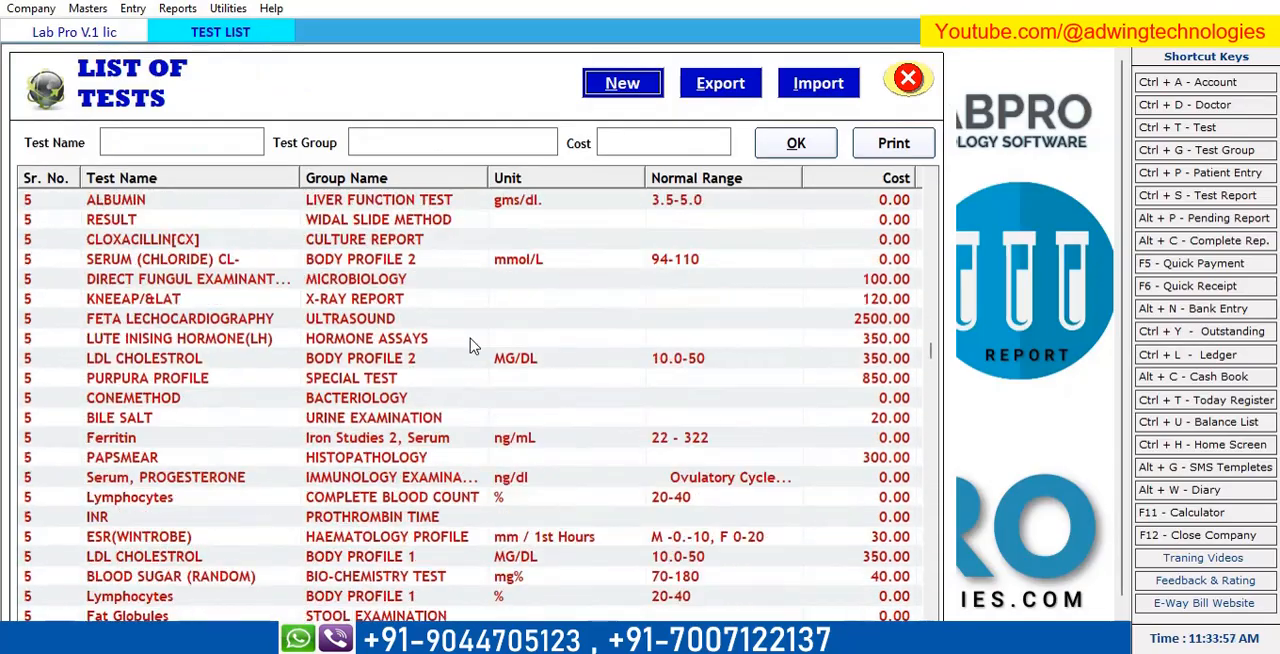
scroll(474, 345, "up", 15)
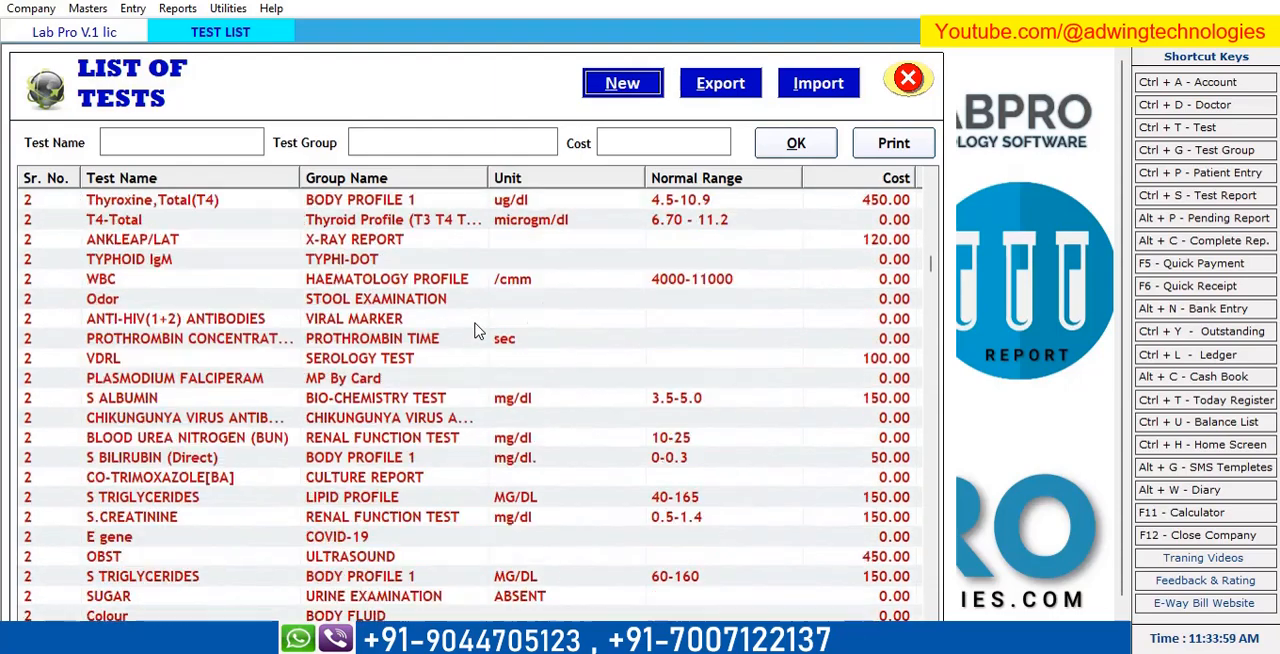
scroll(478, 330, "up", 10)
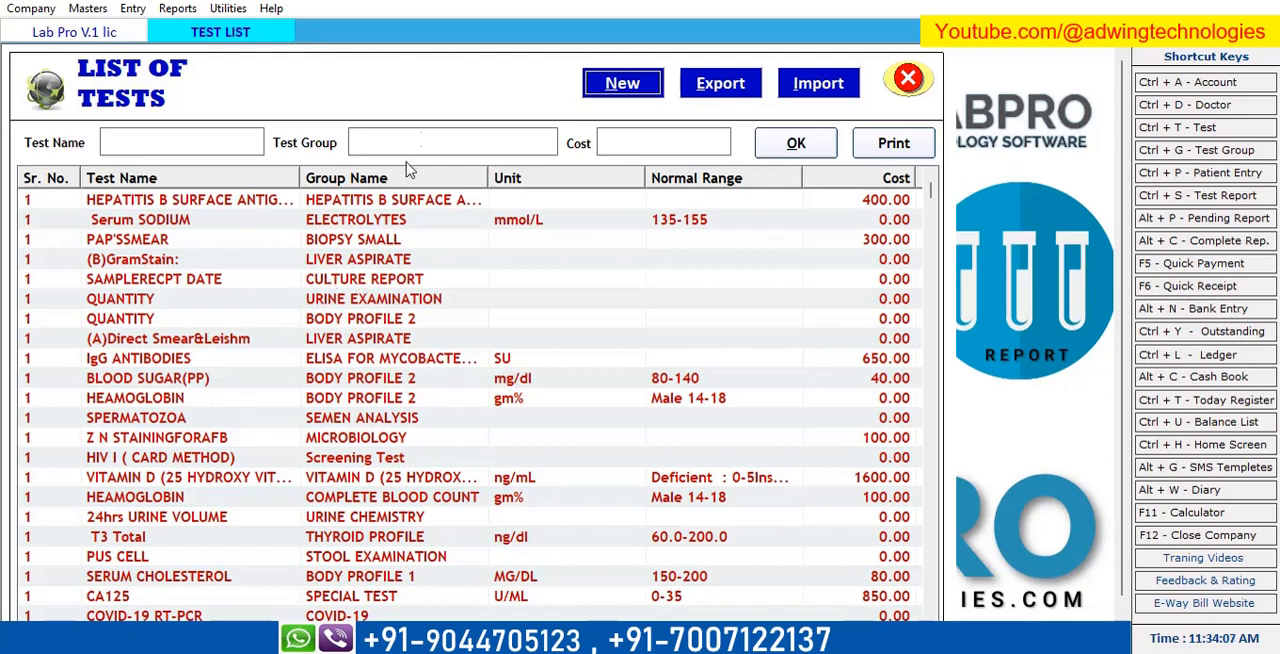
Filter the test list by the test group text "com".
left_click(425, 137)
type("K.f")
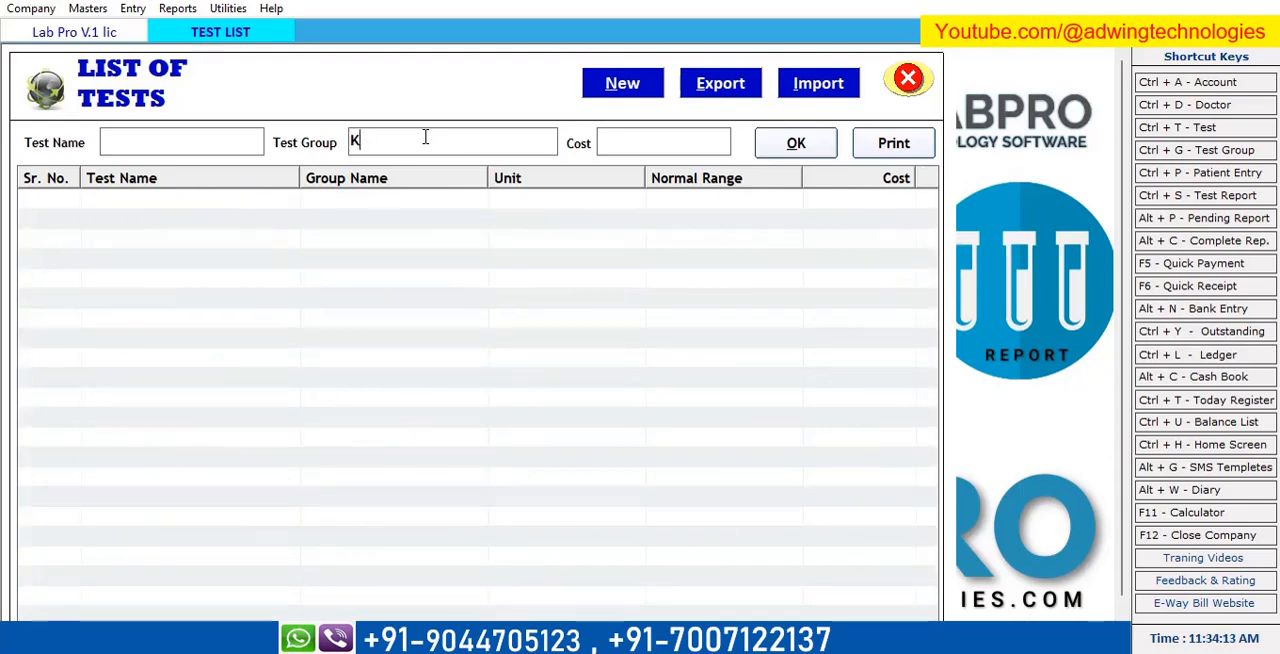
key("BackSpace")
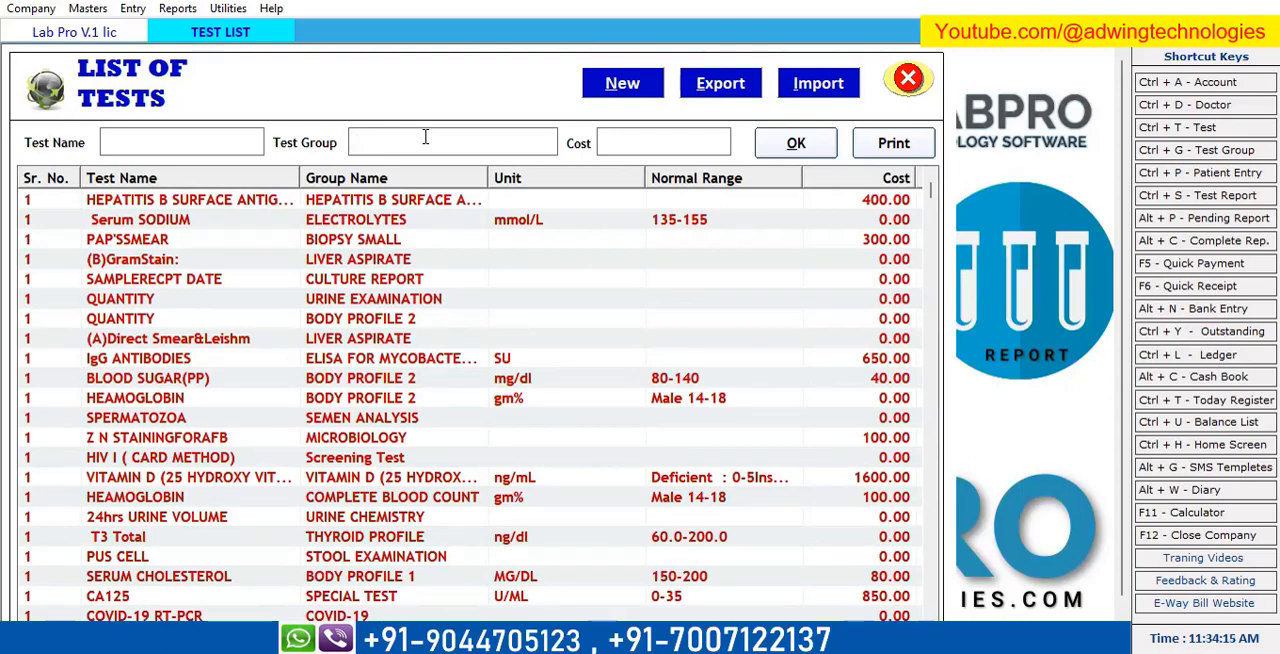
type("com")
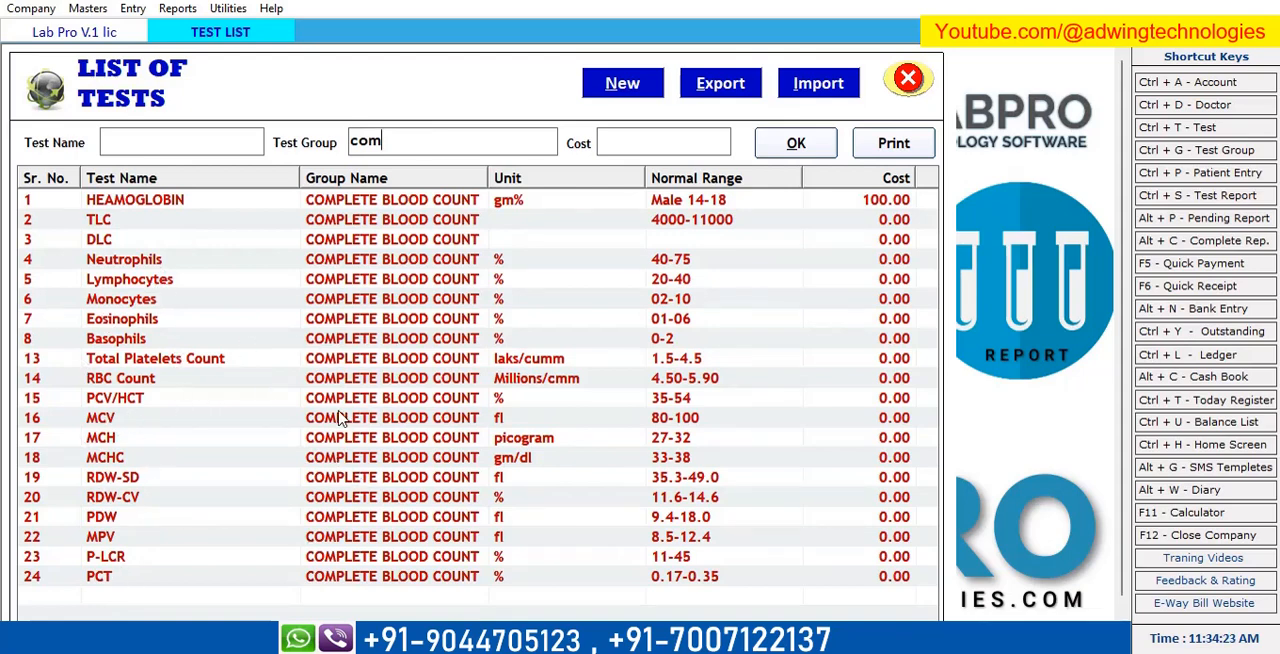
Replace the test group filter with "hemo".
key("BackSpace")
key("BackSpace")
key("BackSpace")
type("h")
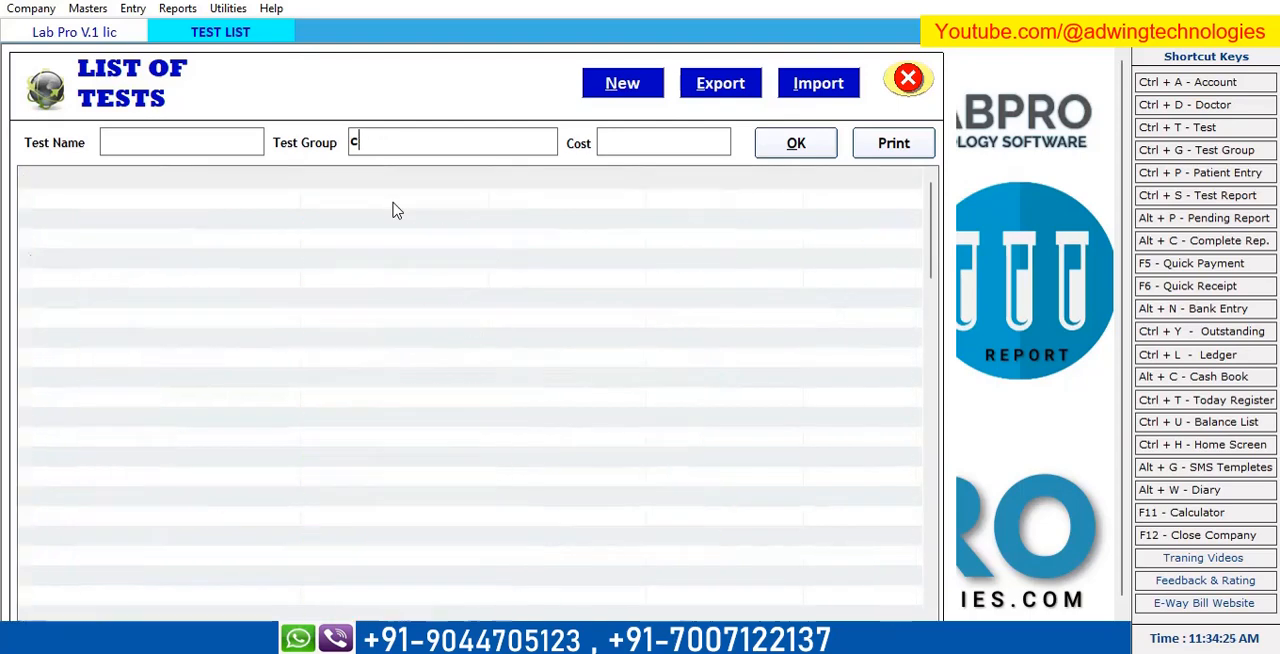
type("emo")
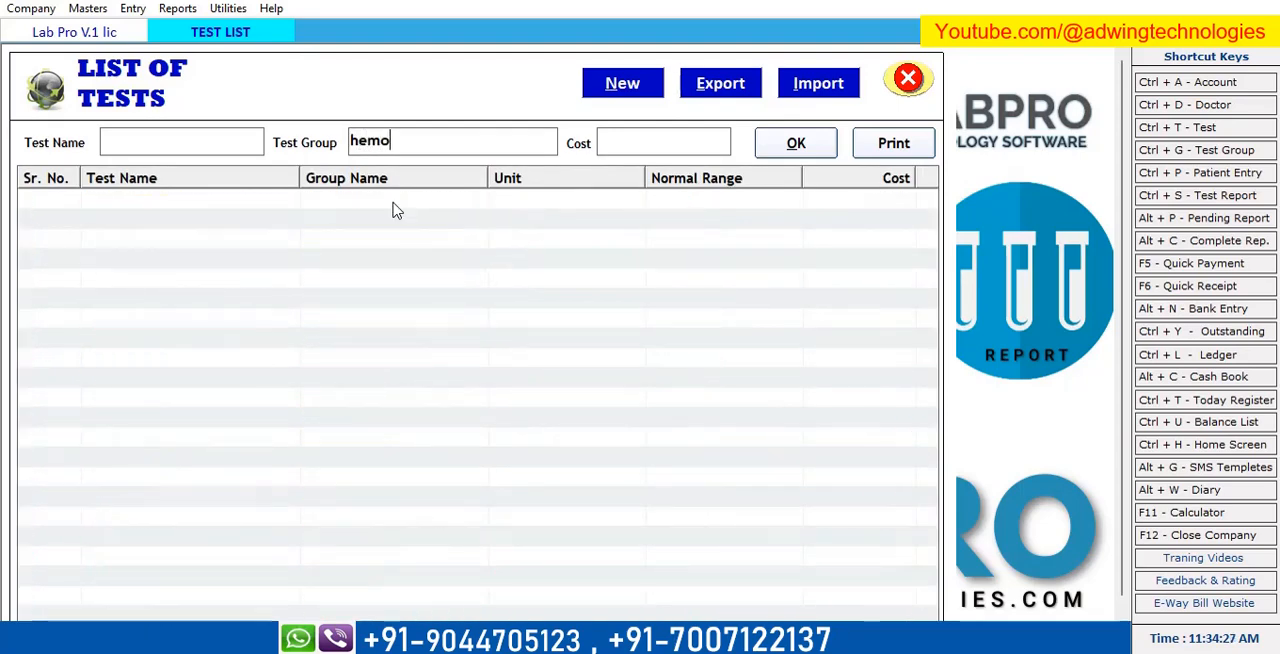
Change the test group filter to "hae" and look through the haematology tests.
key("BackSpace")
key("BackSpace")
key("BackSpace")
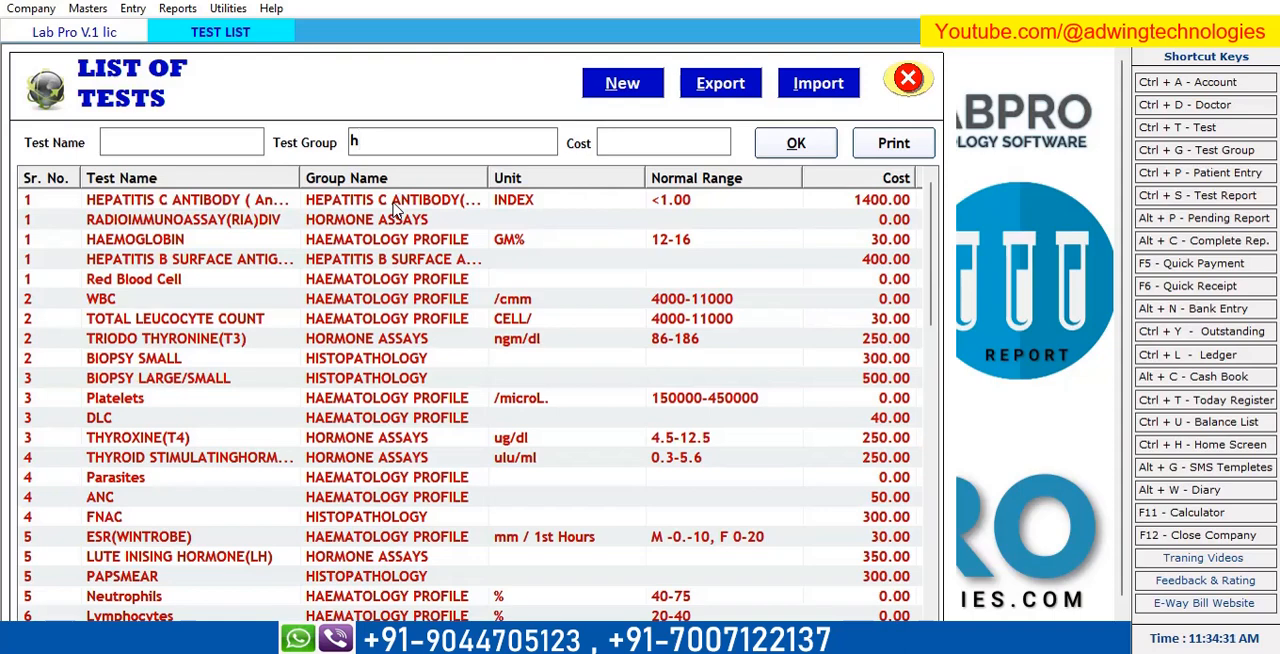
type("ae")
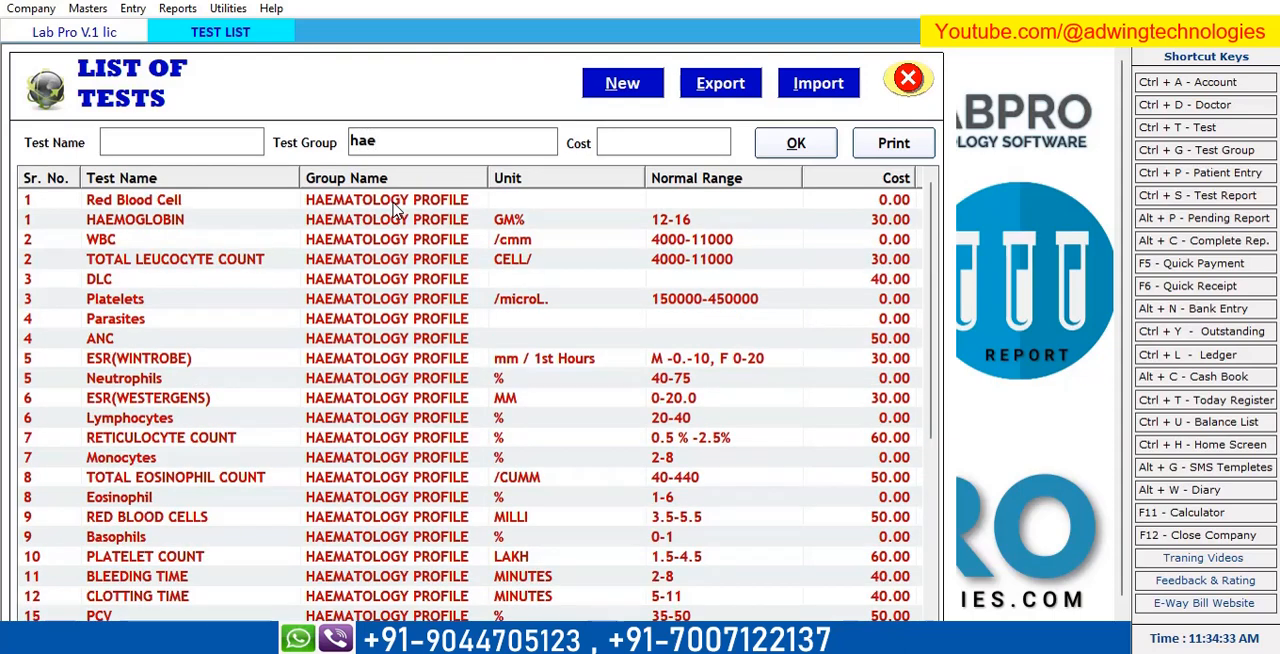
scroll(205, 443, "down", 5)
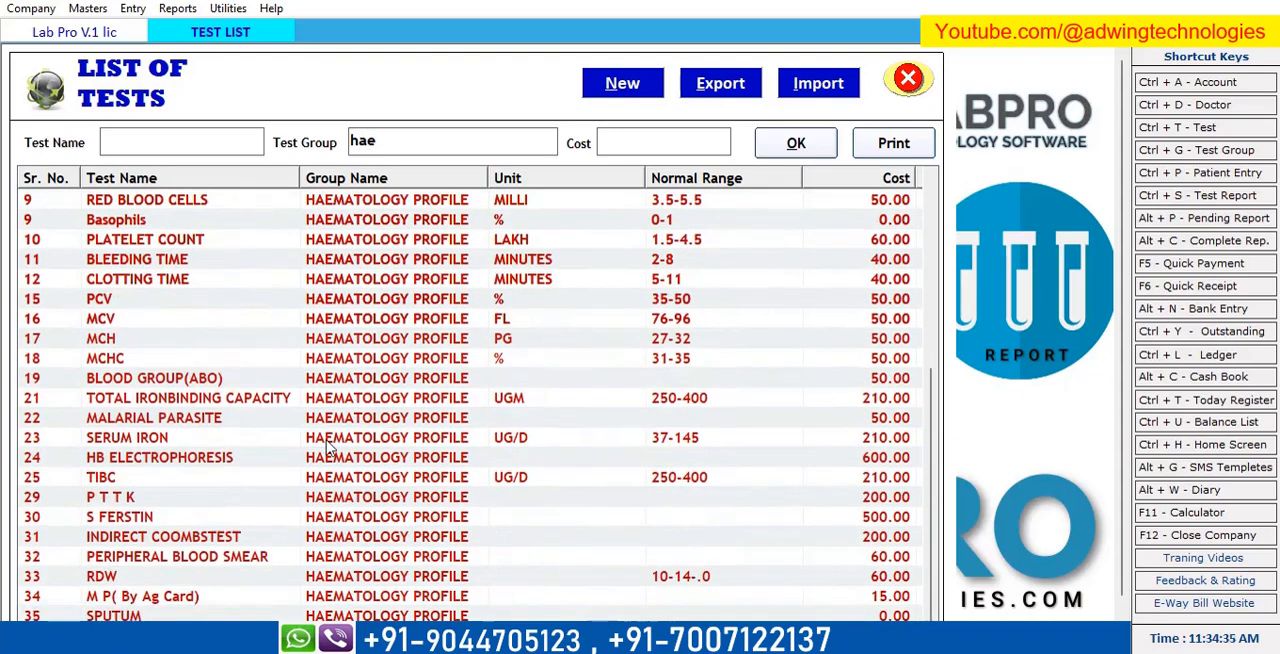
scroll(325, 557, "up", 5)
Filter the test list by the test group text "x" to view the X-ray tests.
key("BackSpace")
key("BackSpace")
key("BackSpace")
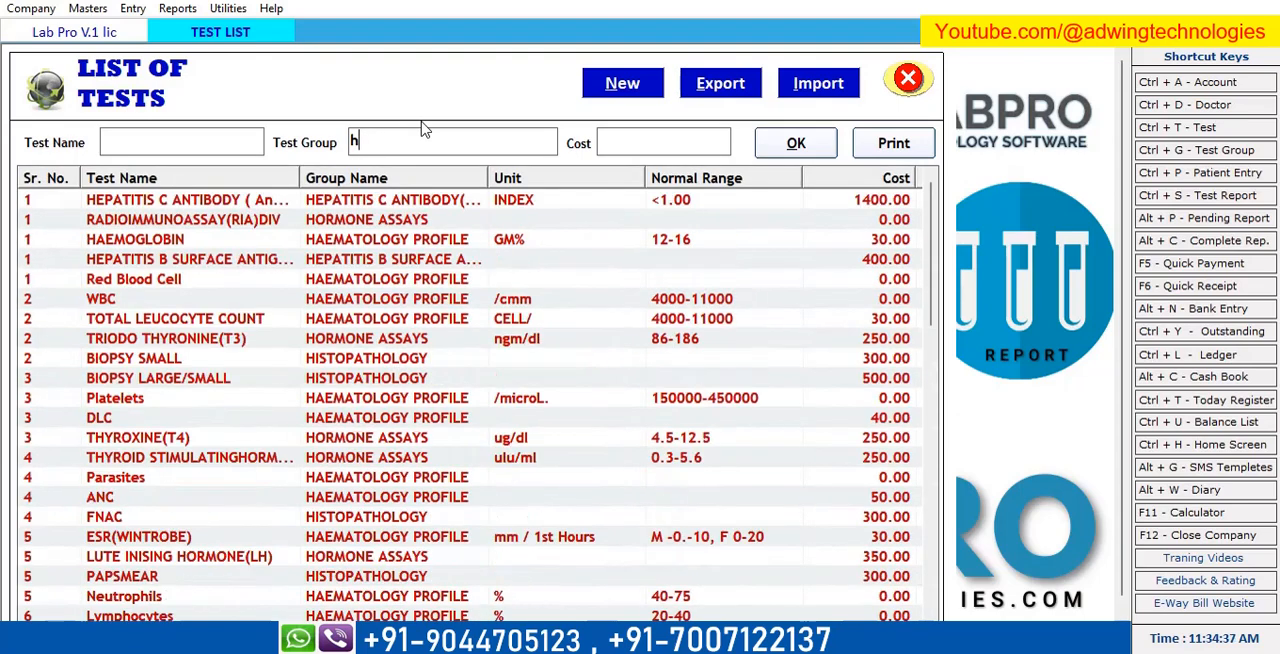
type("x")
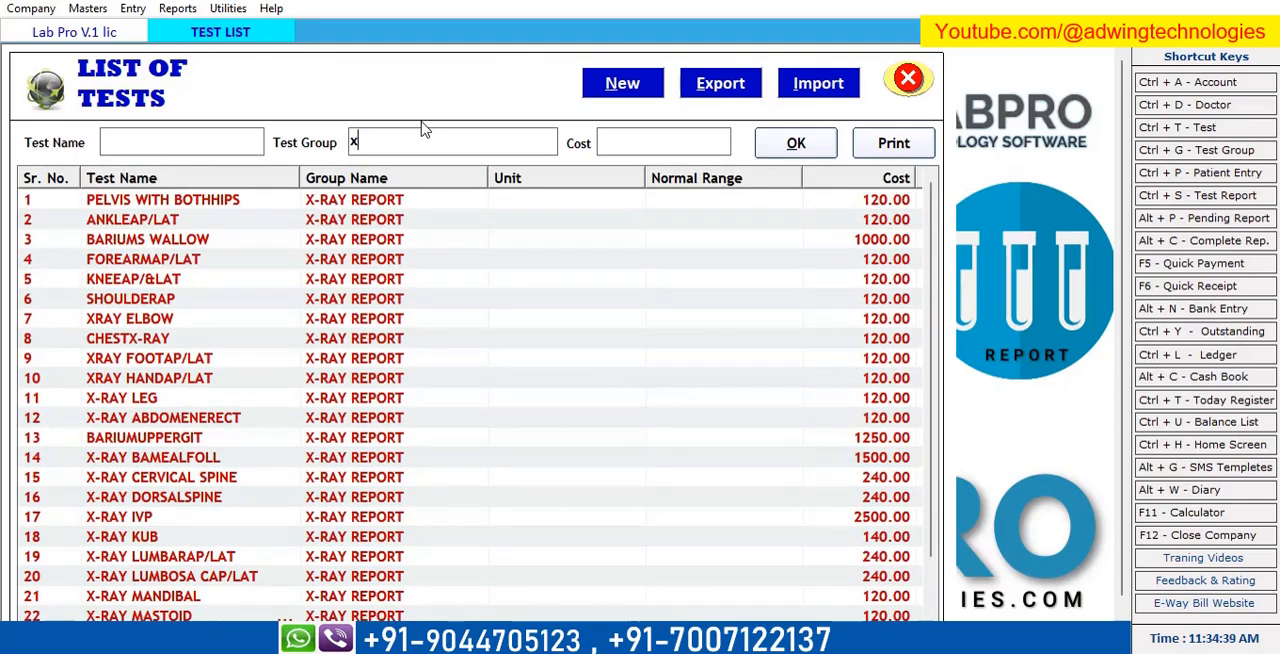
Filter the test list by the test group text "uri" and look through the urine tests.
key("BackSpace")
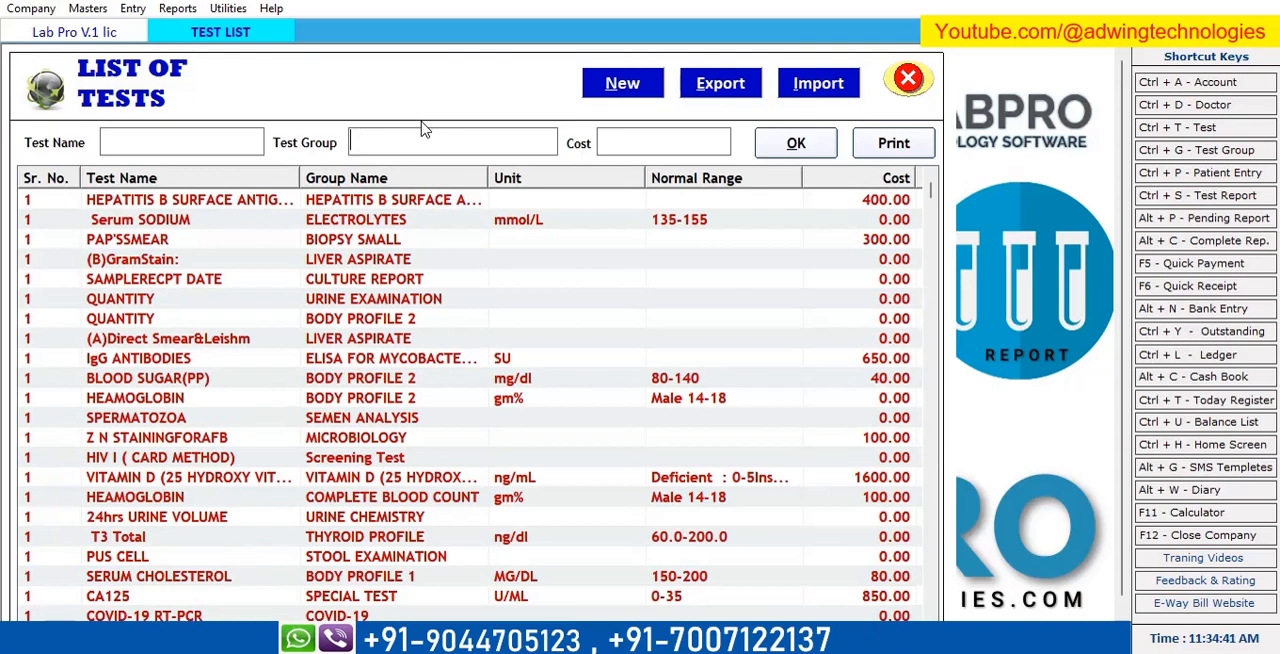
type("uri")
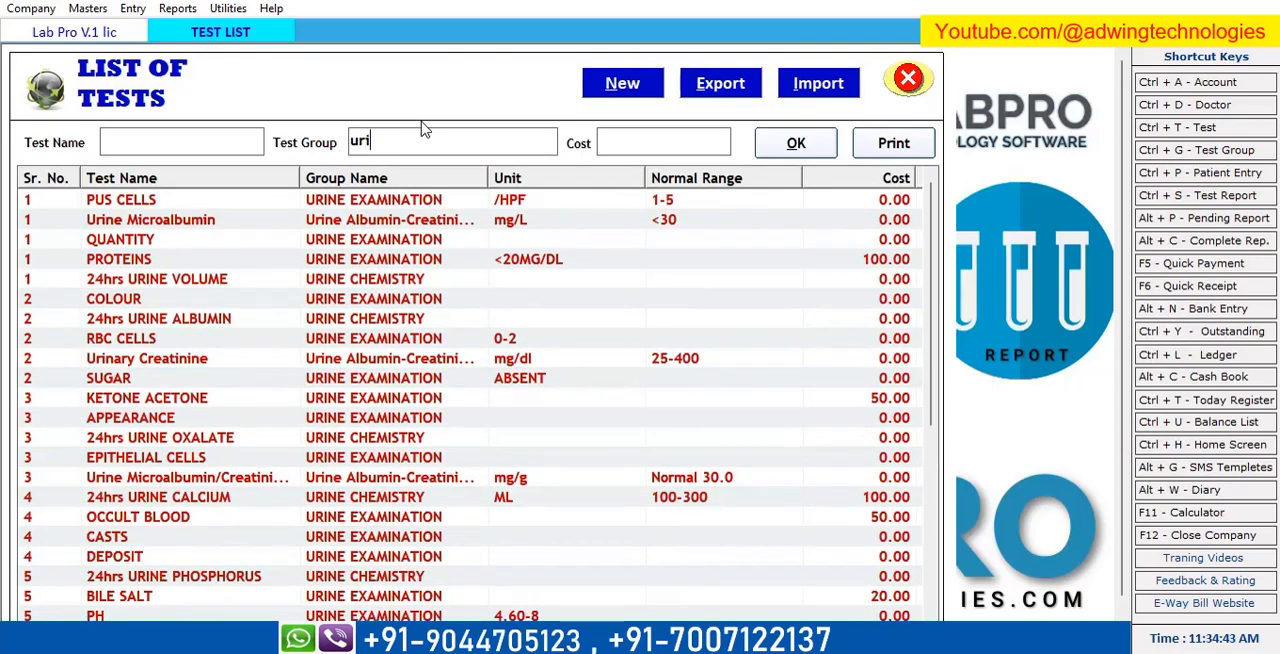
scroll(410, 275, "down", 6)
scroll(434, 348, "up", 6)
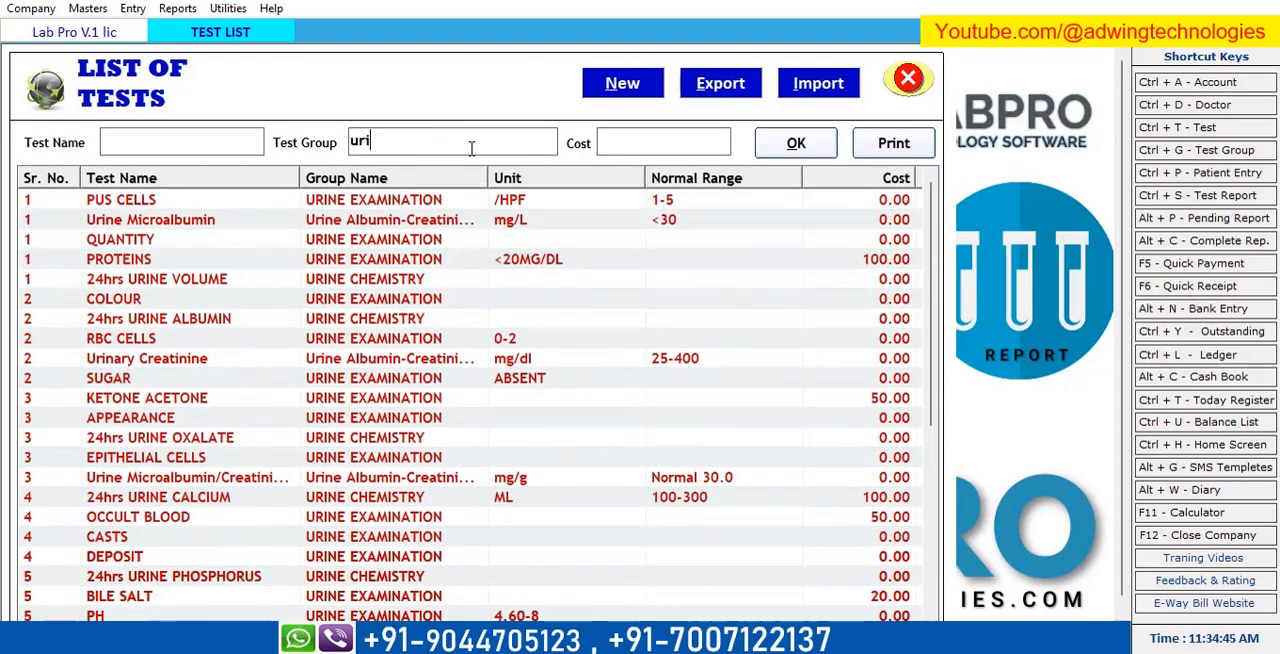
Filter the test list by the test group text "lip" to view the lipid profile tests.
key("BackSpace")
key("BackSpace")
key("BackSpace")
type("li")
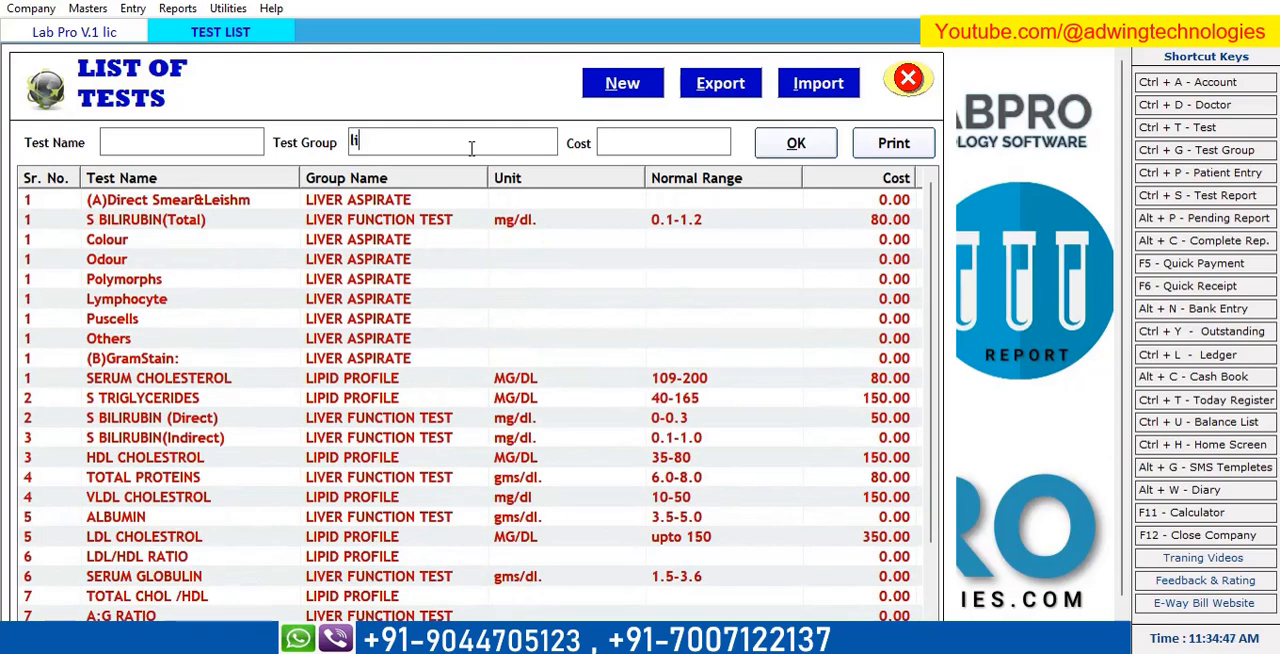
type("p")
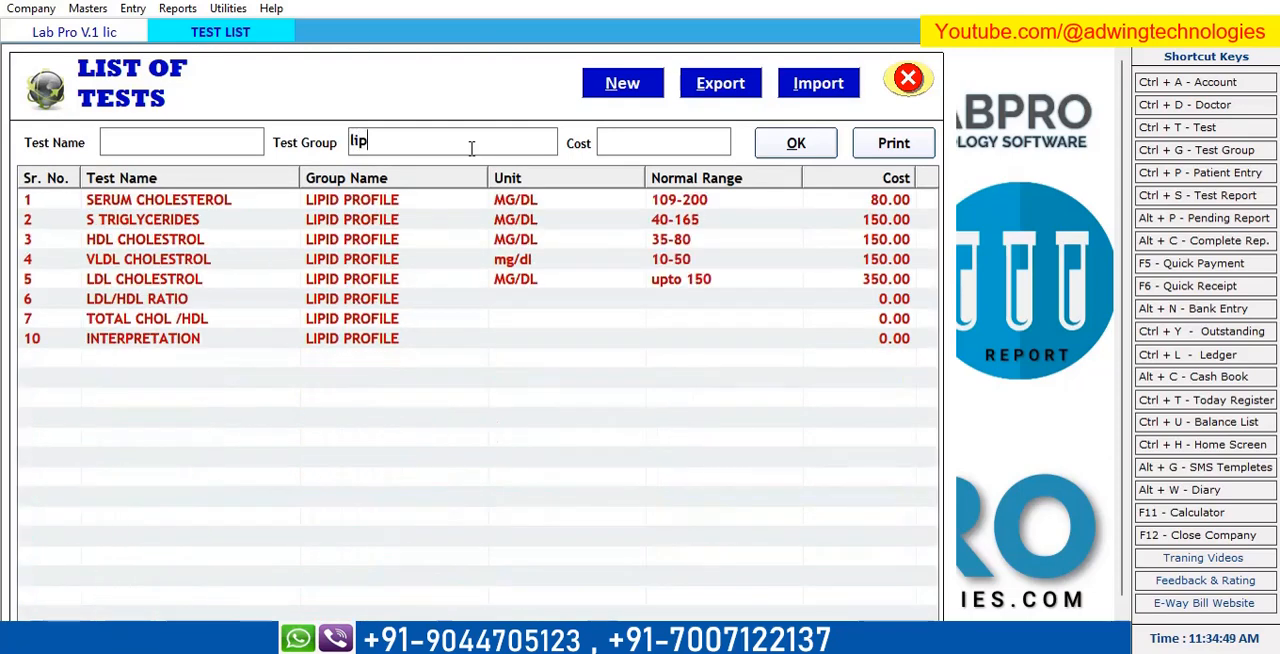
Shorten the test group filter to "li" and look through the liver and lipid tests.
key("BackSpace")
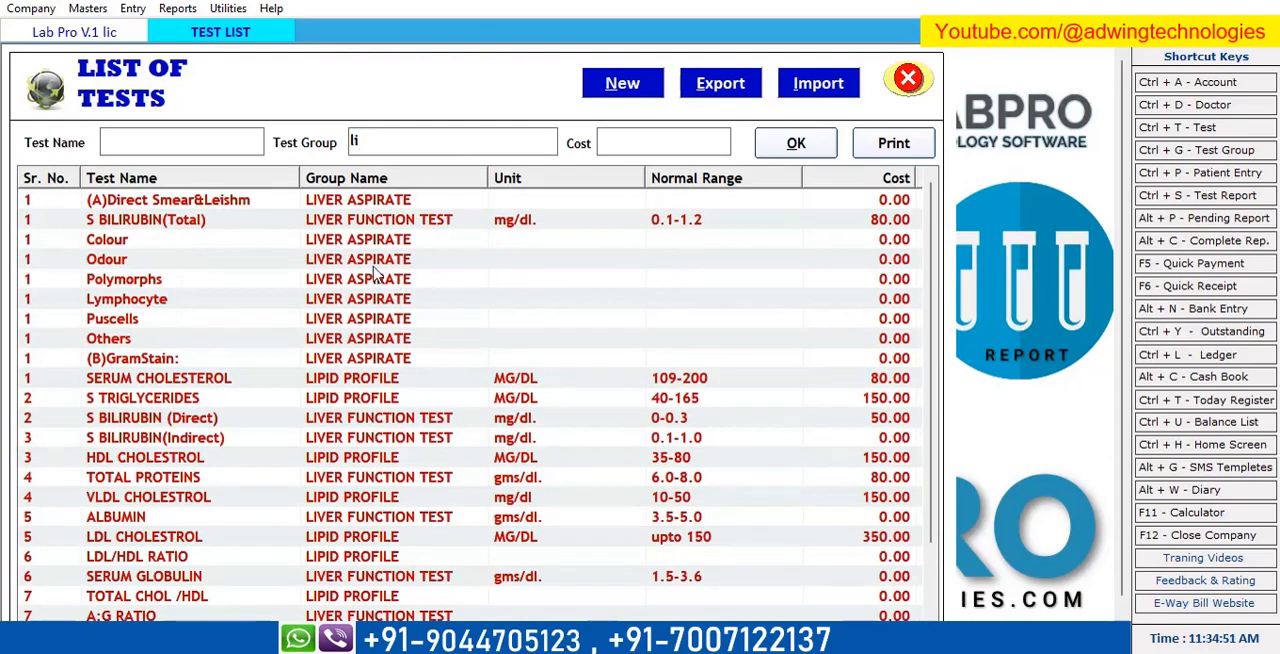
scroll(437, 451, "down", 2)
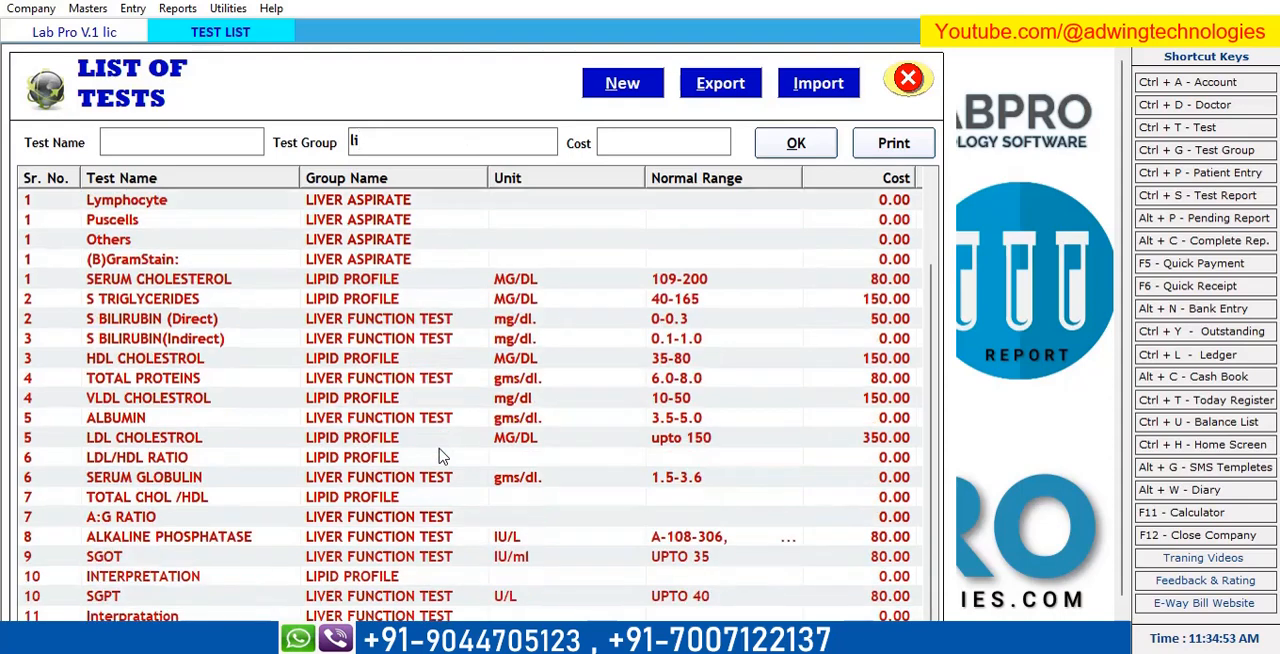
scroll(383, 342, "up", 2)
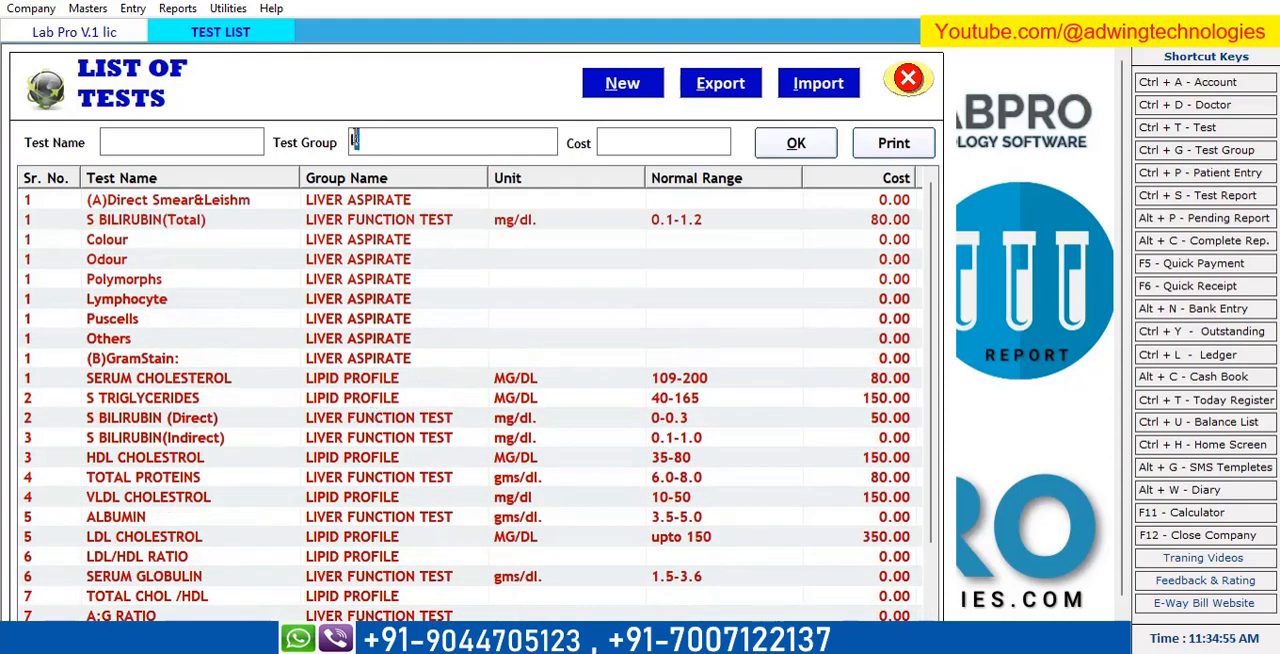
Search the test groups for "chick" and shorten the filter to "ch" to view the chikungunya tests.
type("chick")
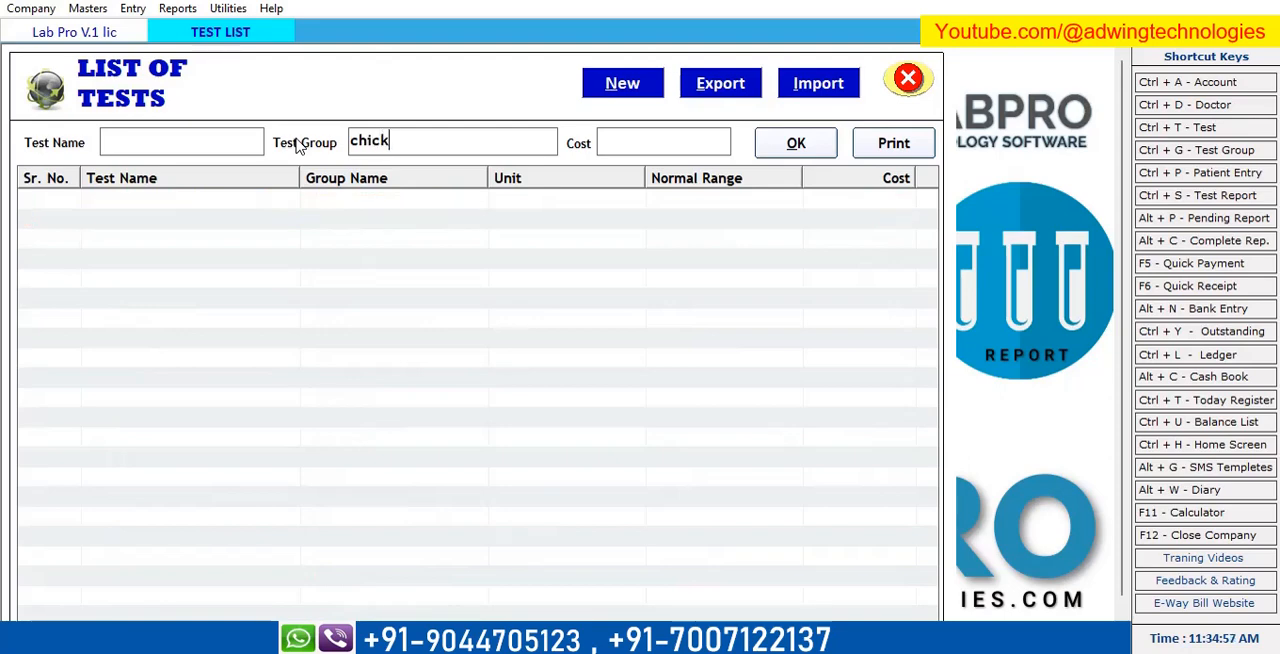
key("BackSpace")
key("BackSpace")
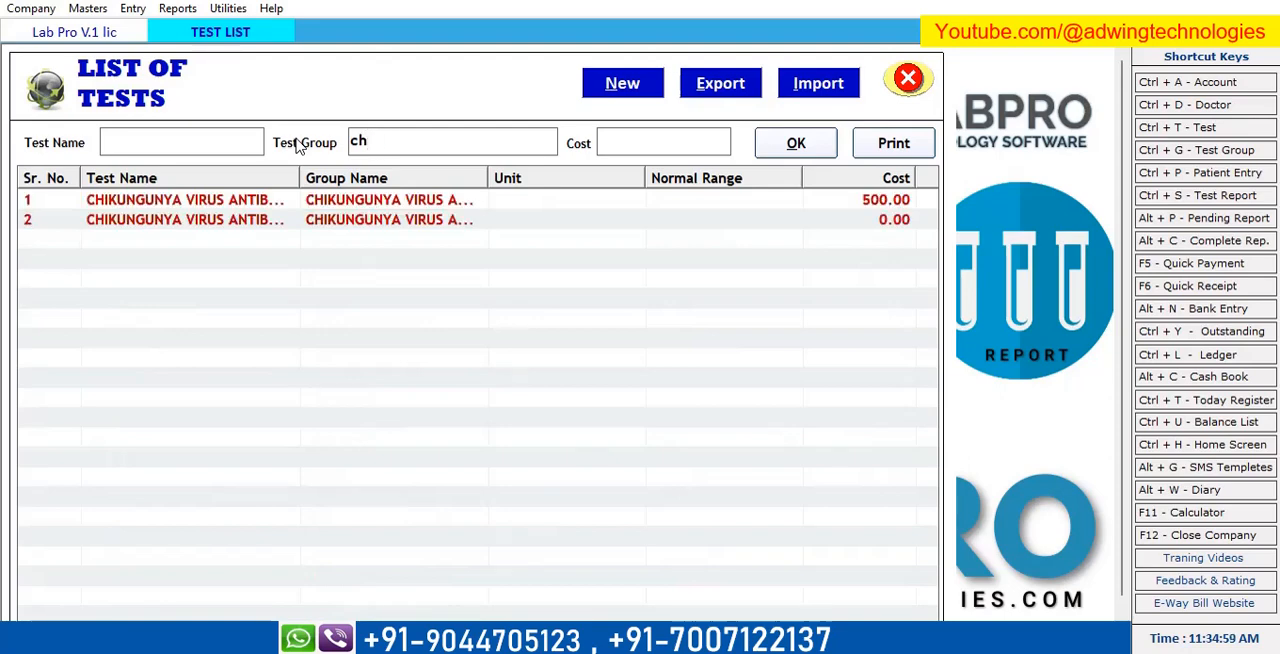
Replace the test group filter with "ai".
key("BackSpace")
key("BackSpace")
type("ai")
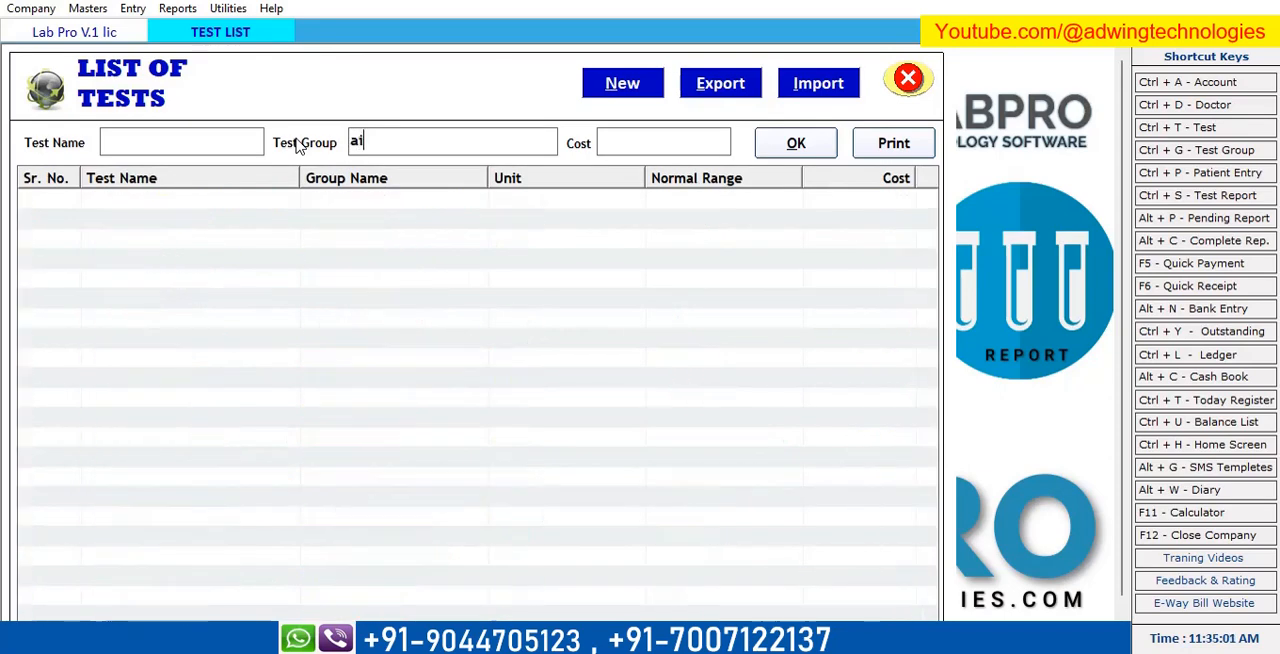
Clear the test group filter and look through the full list of tests.
key("BackSpace")
key("BackSpace")
key("BackSpace")
key("BackSpace")
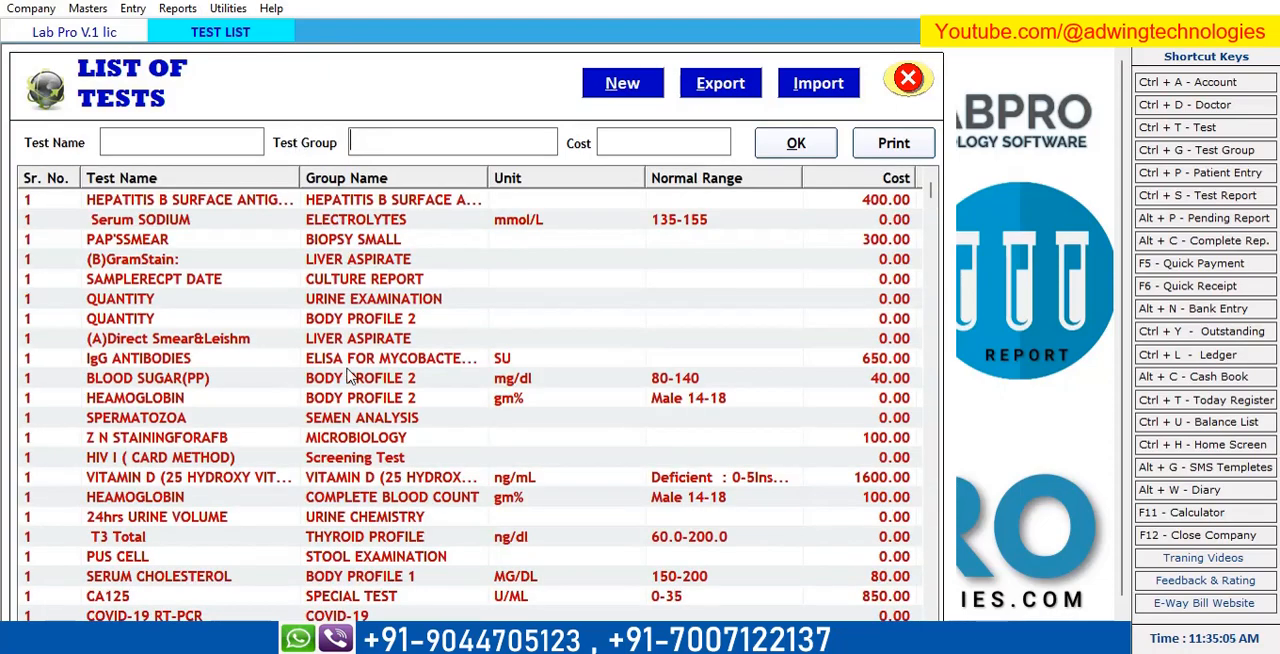
scroll(351, 376, "down", 12)
scroll(393, 457, "down", 5)
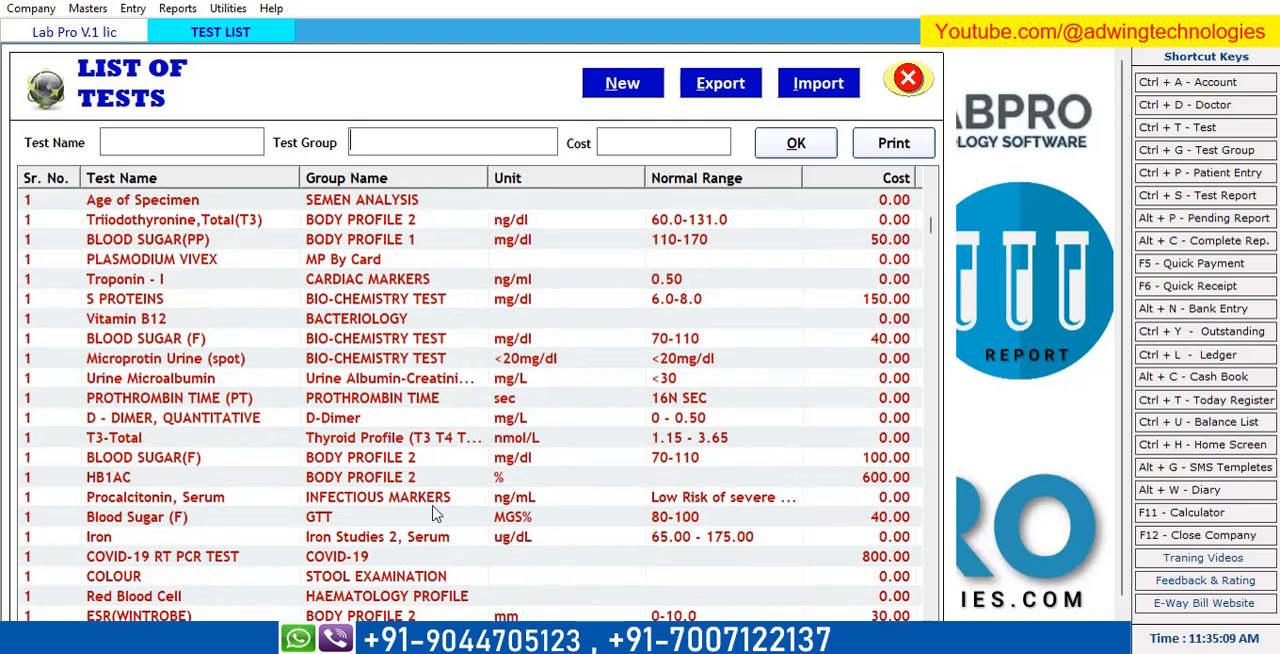
scroll(416, 478, "down", 5)
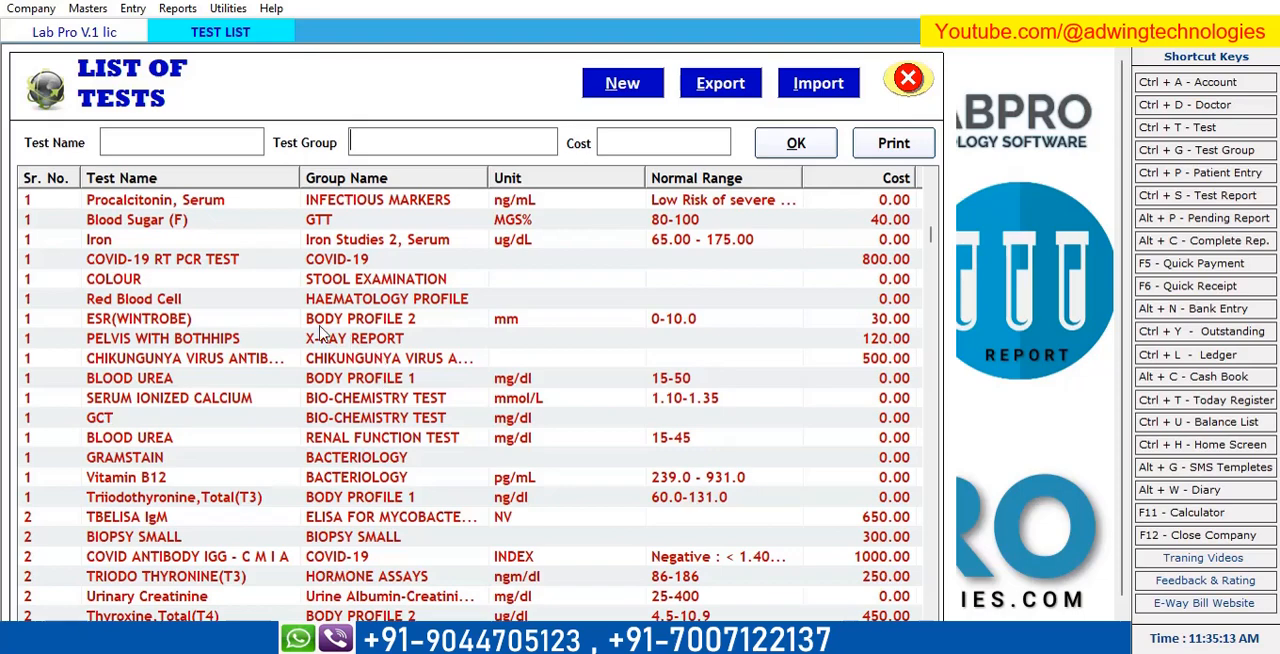
Browse further through the unfiltered list of tests and their group names, units, normal ranges and costs.
scroll(406, 480, "down", 6)
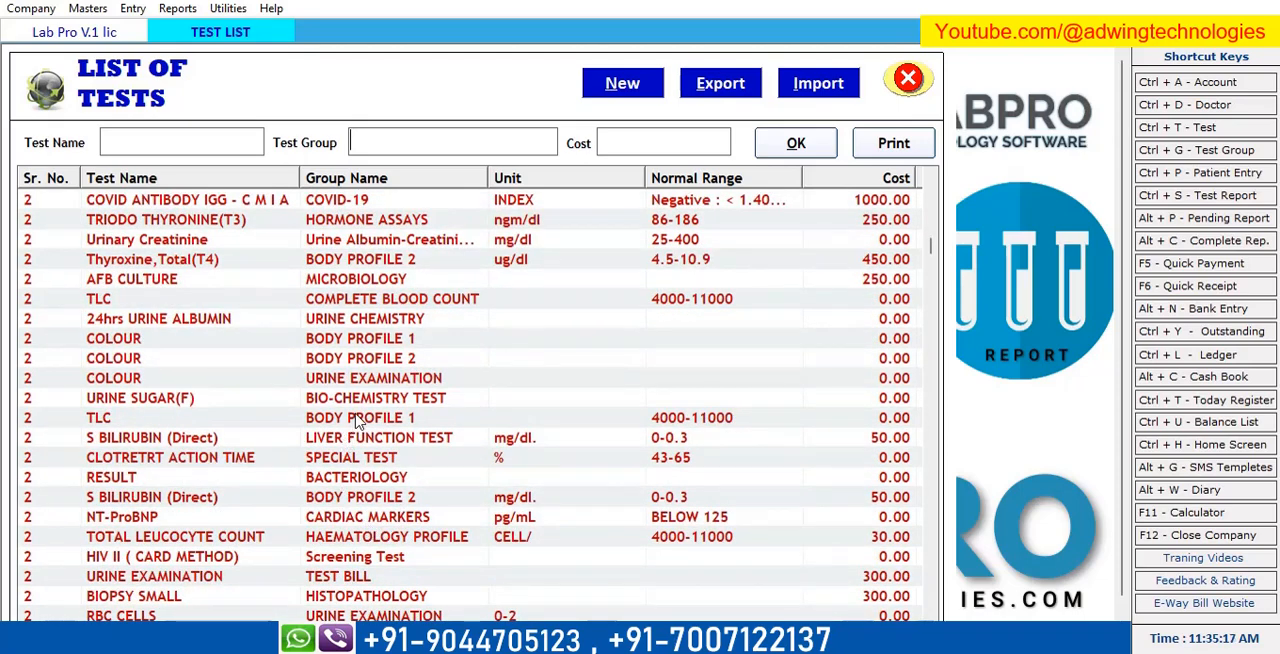
scroll(372, 530, "down", 2)
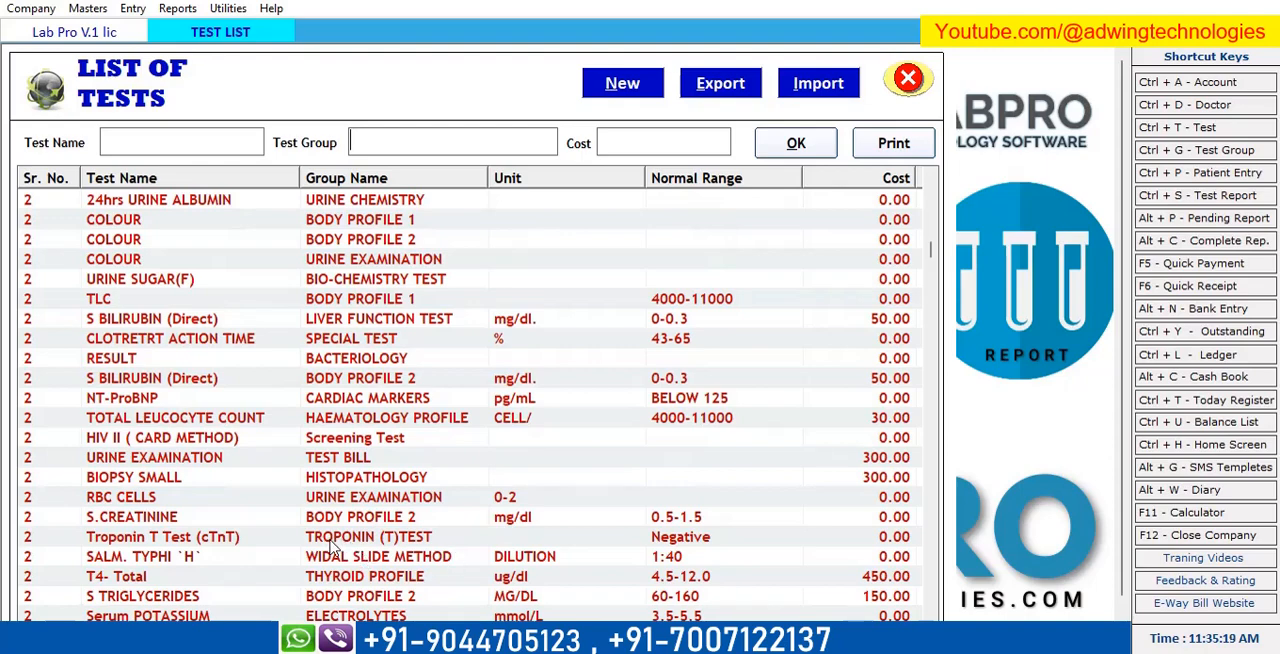
scroll(331, 560, "down", 5)
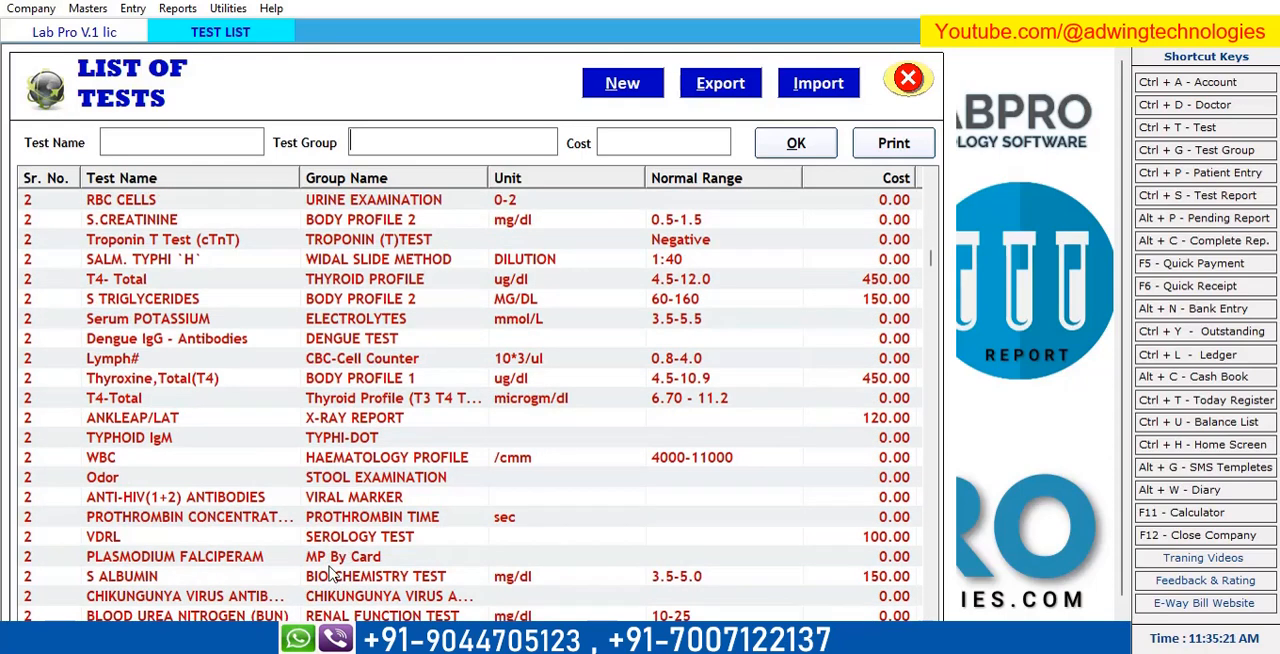
scroll(392, 568, "down", 7)
scroll(359, 580, "down", 5)
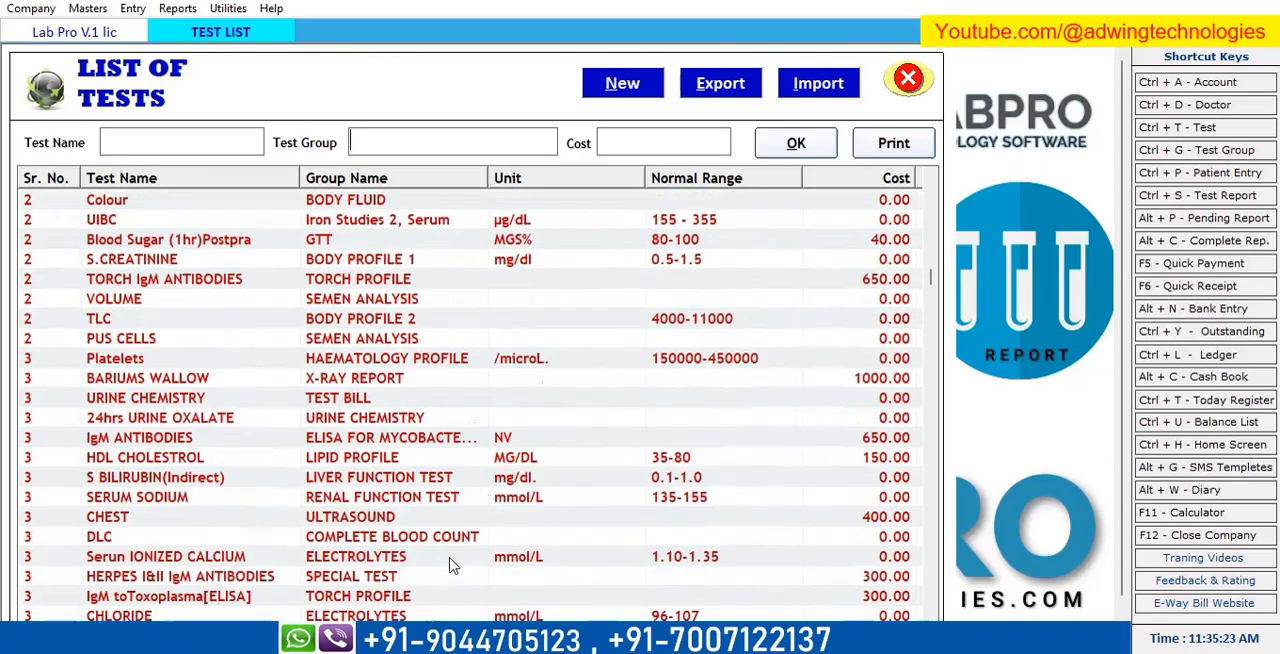
scroll(359, 448, "up", 6)
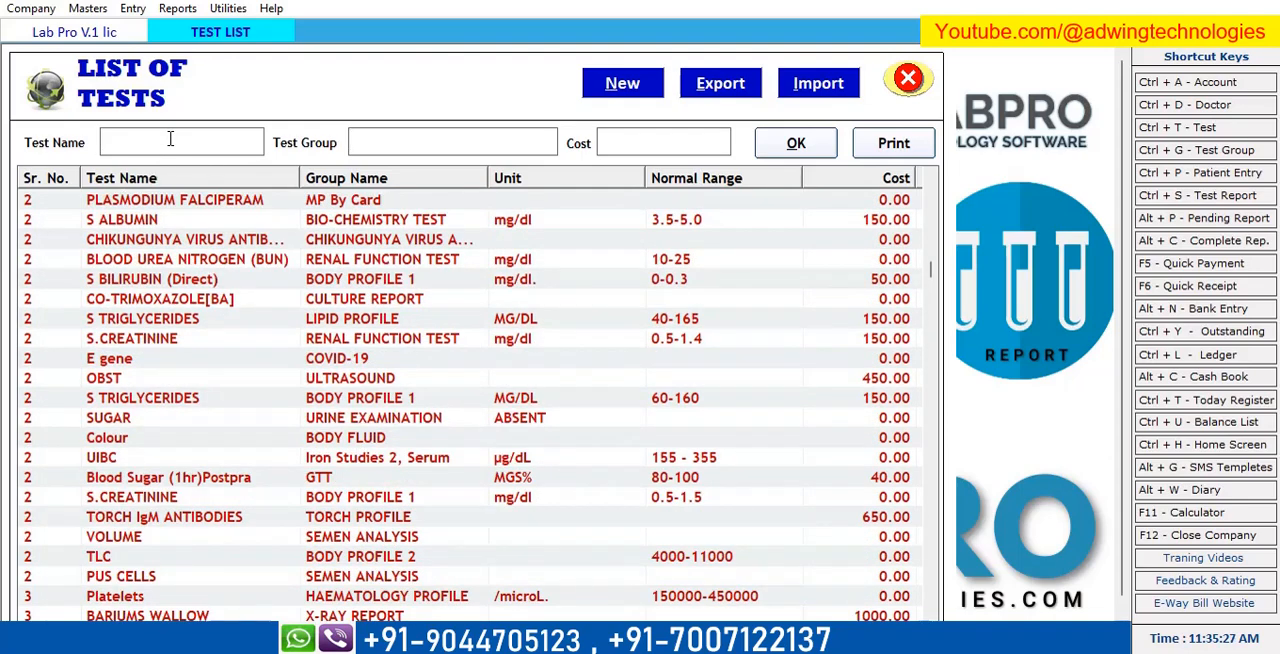
Filter the list of tests by test name, trying "li" and "LF", and close the list.
type("l")
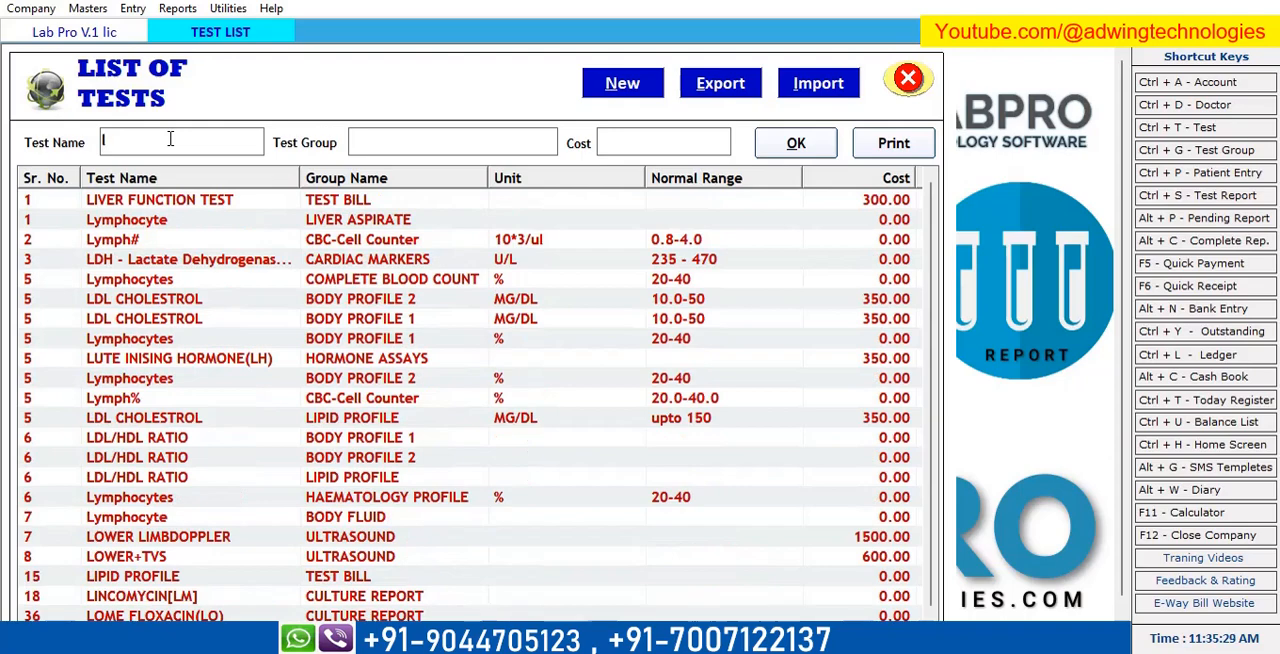
type("i")
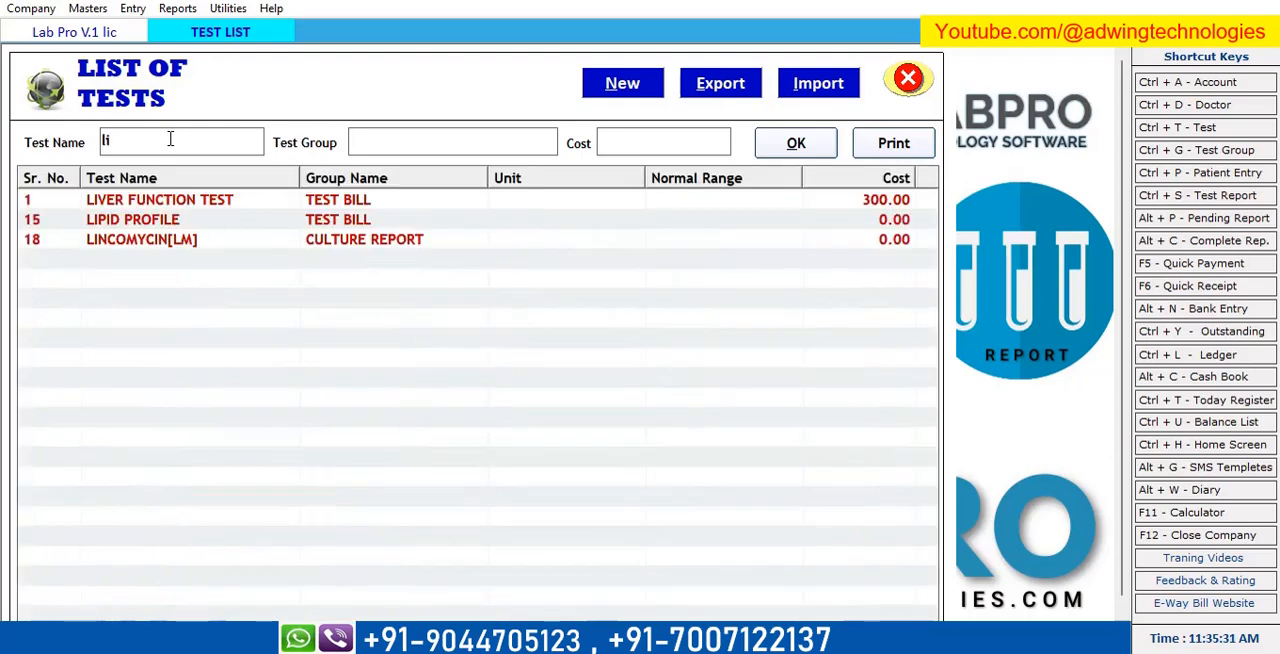
key("BackSpace")
key("BackSpace")
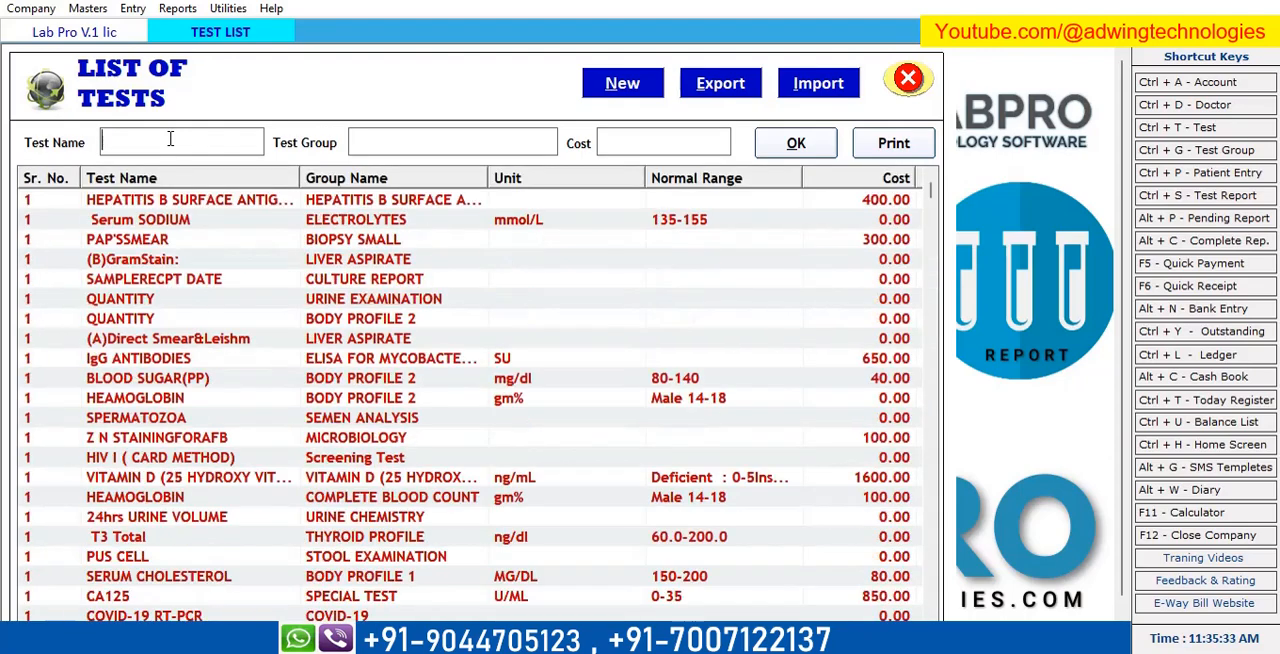
type("L")
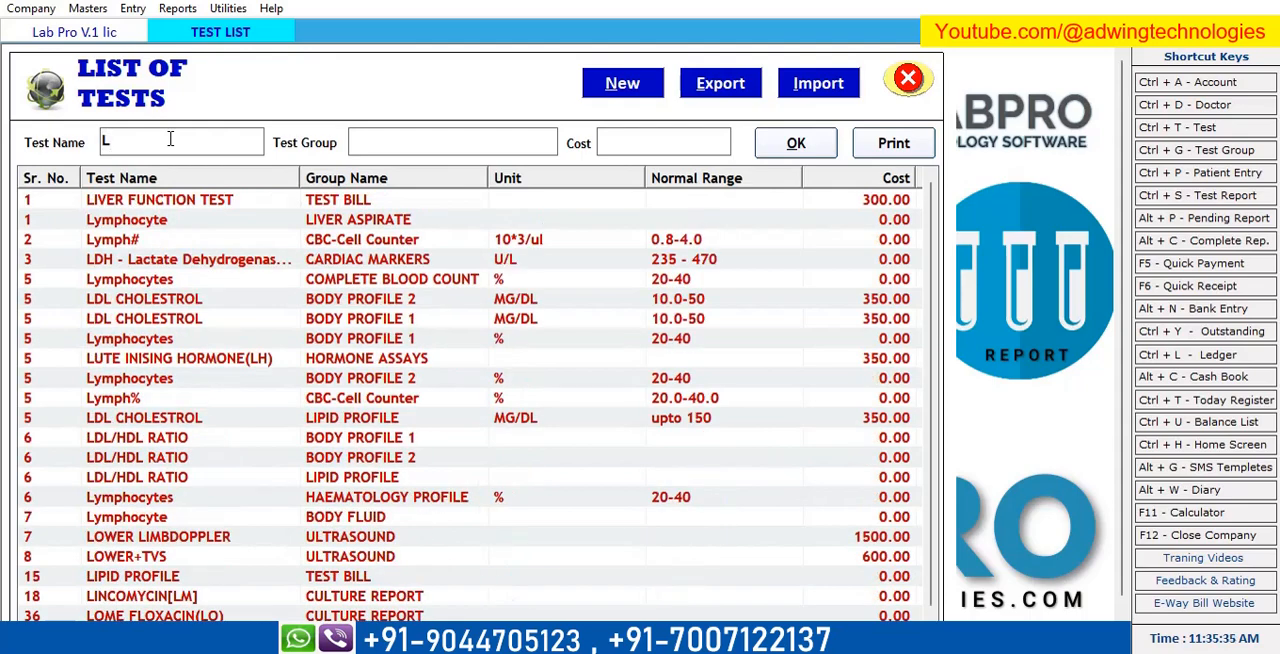
type("F")
key("BackSpace")
left_click(908, 80)
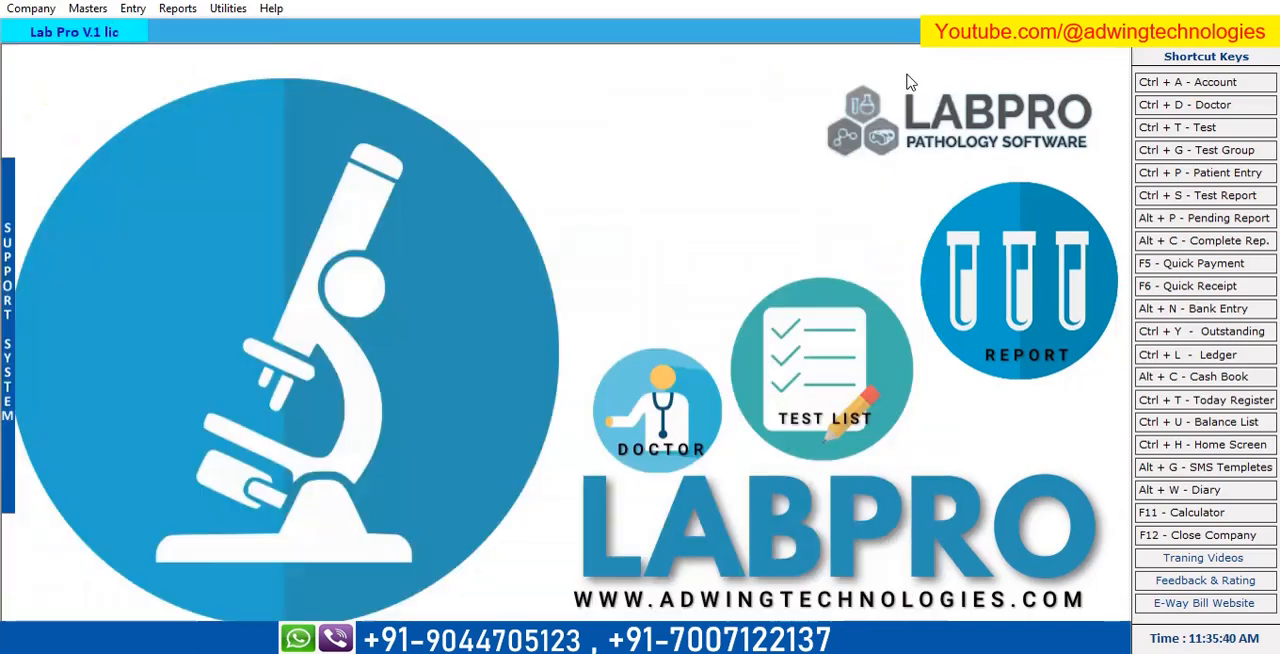
Open the test formula screen, look through the formulas already defined, and close it.
left_click(88, 8)
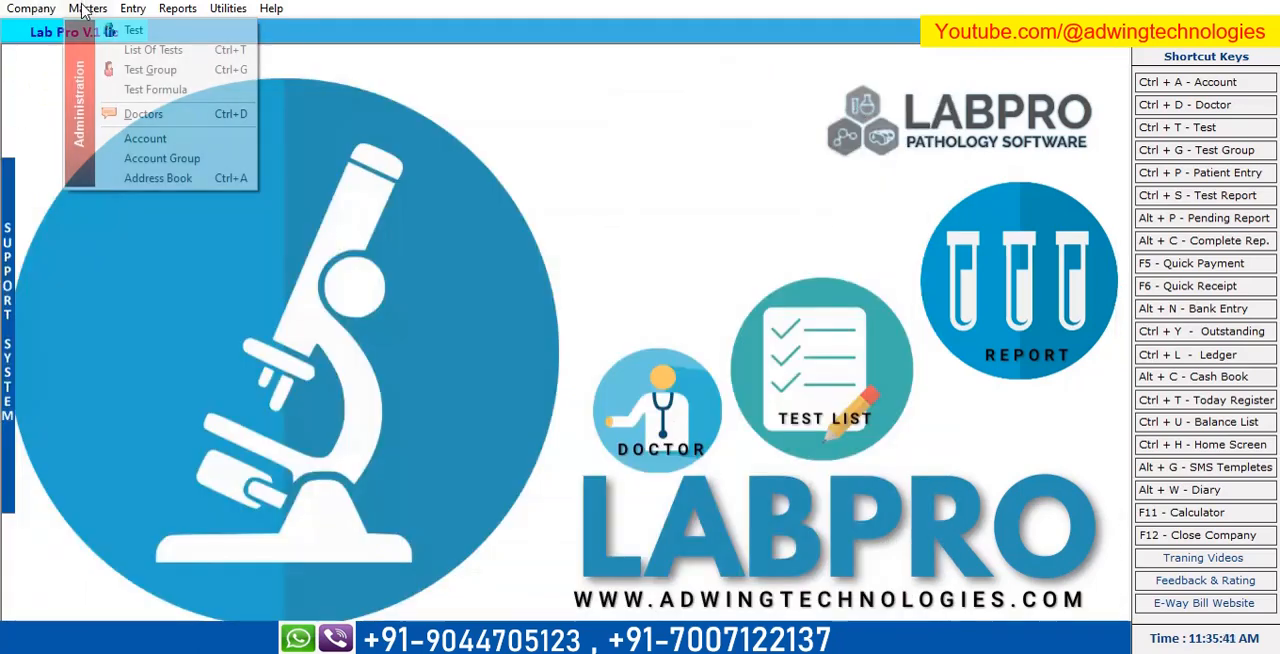
left_click(170, 92)
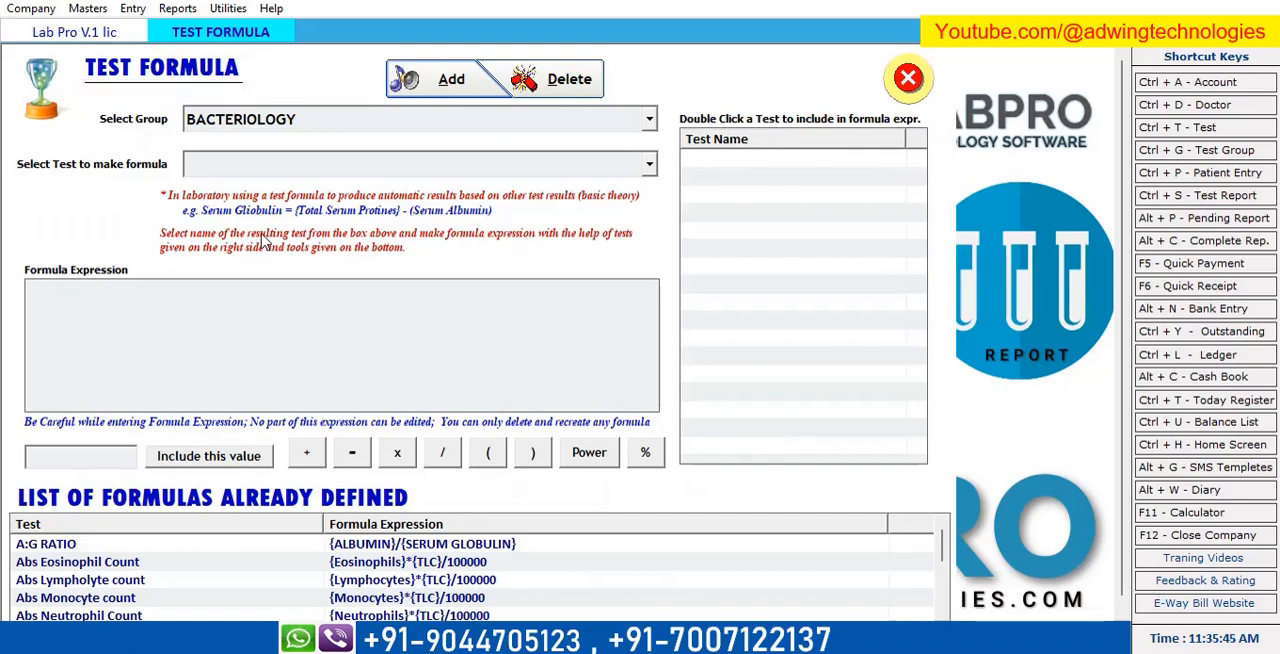
scroll(431, 563, "down", 5)
scroll(490, 558, "up", 5)
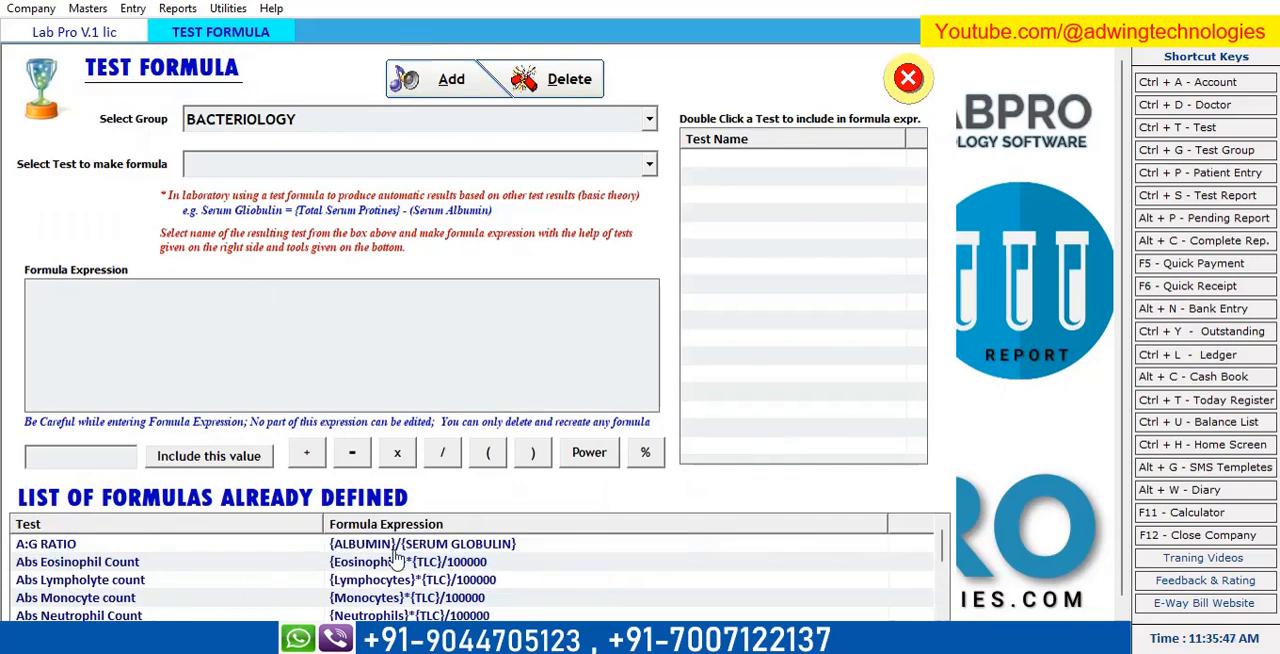
scroll(391, 558, "down", 4)
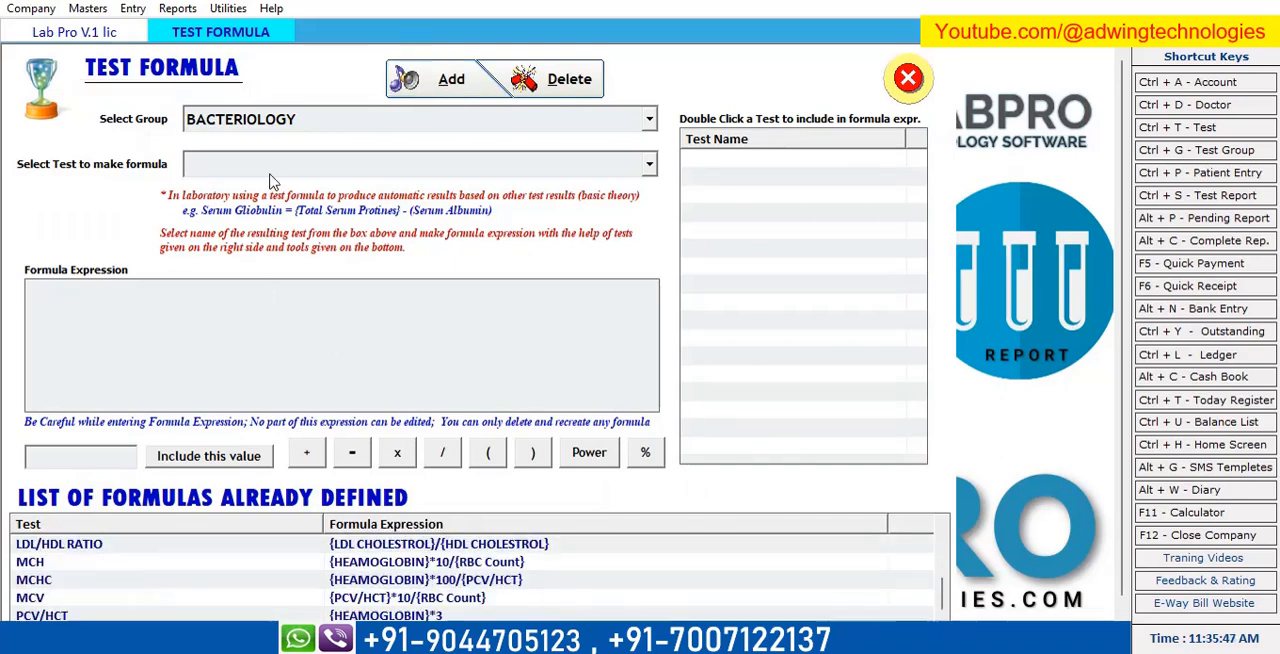
left_click(909, 80)
Open the account entry form to view its fields and close it without adding an account.
left_click(85, 8)
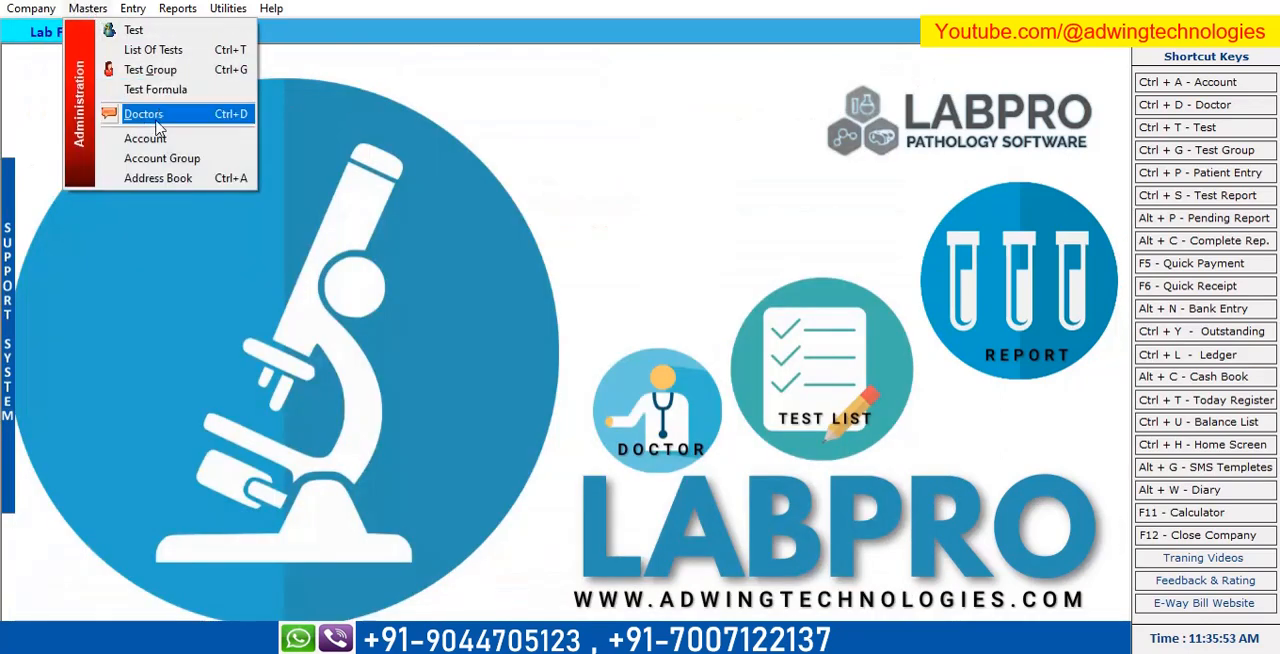
left_click(146, 142)
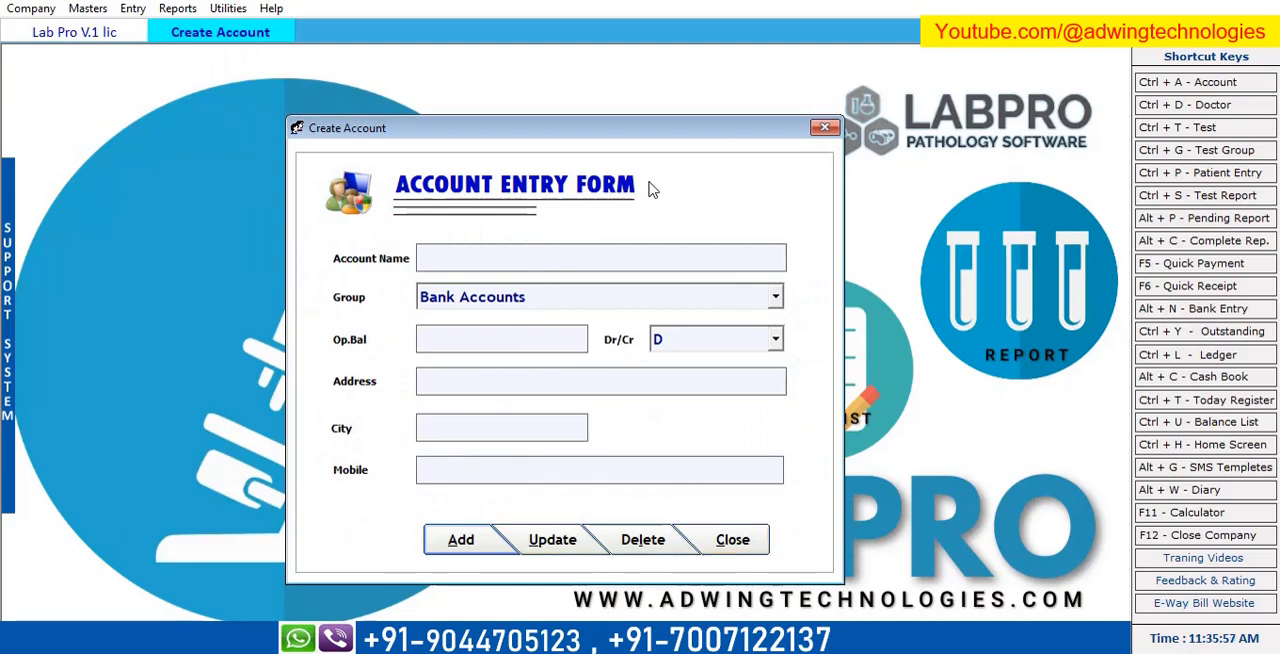
left_click(825, 129)
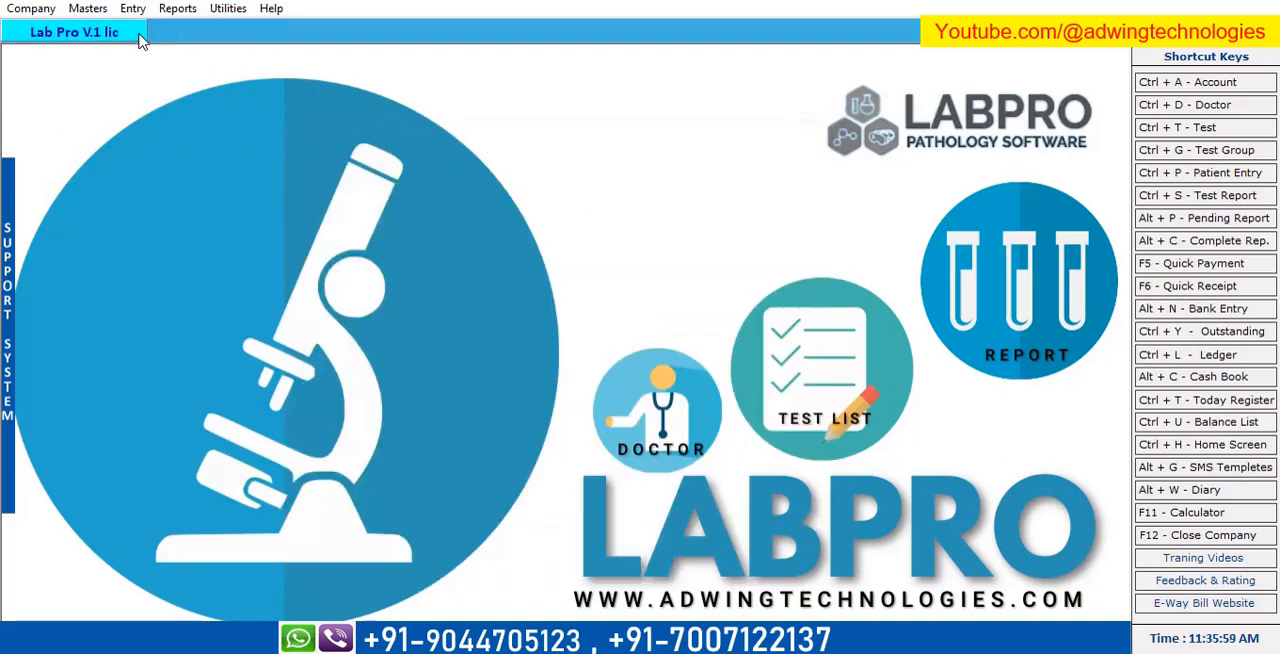
left_click(88, 8)
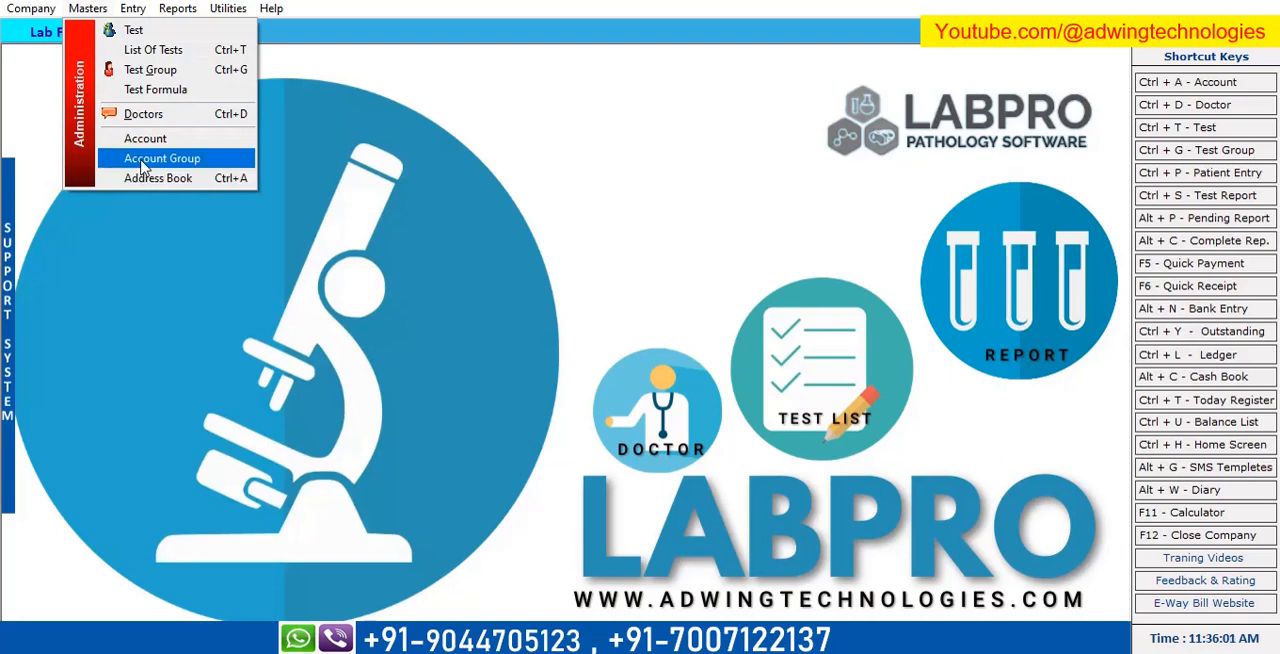
Start a new patient entry with the default date and lab number, and enter the patient's name.
mouse_move(131, 10)
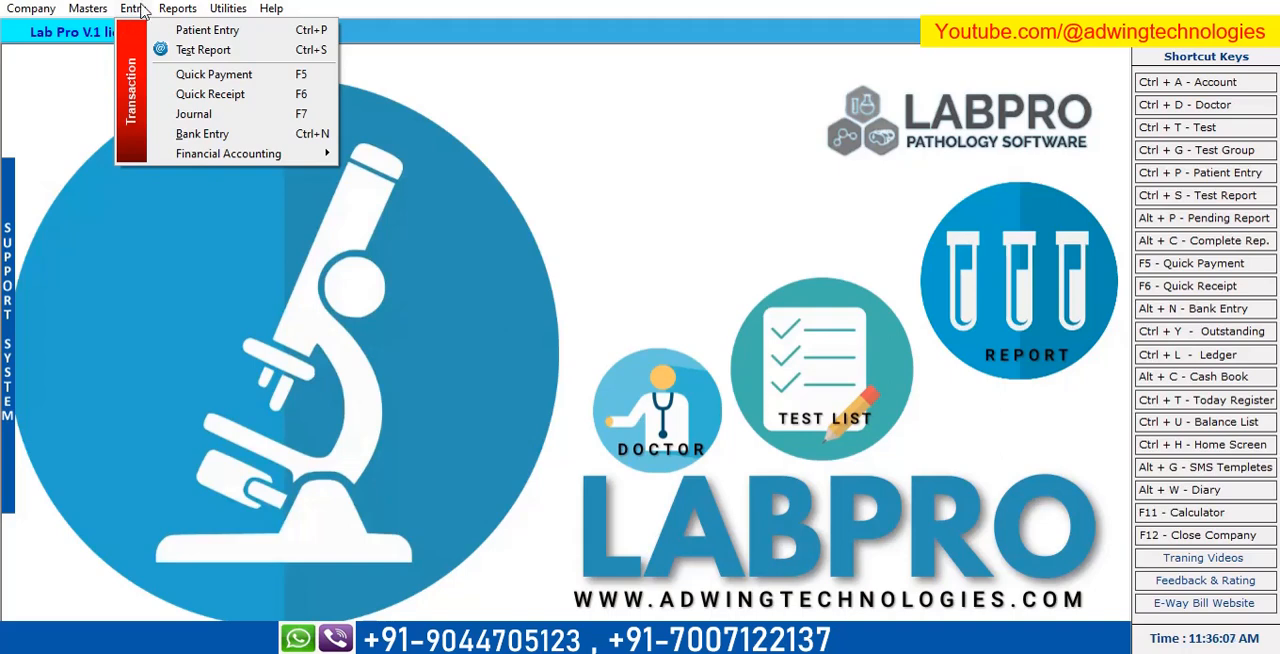
left_click(213, 37)
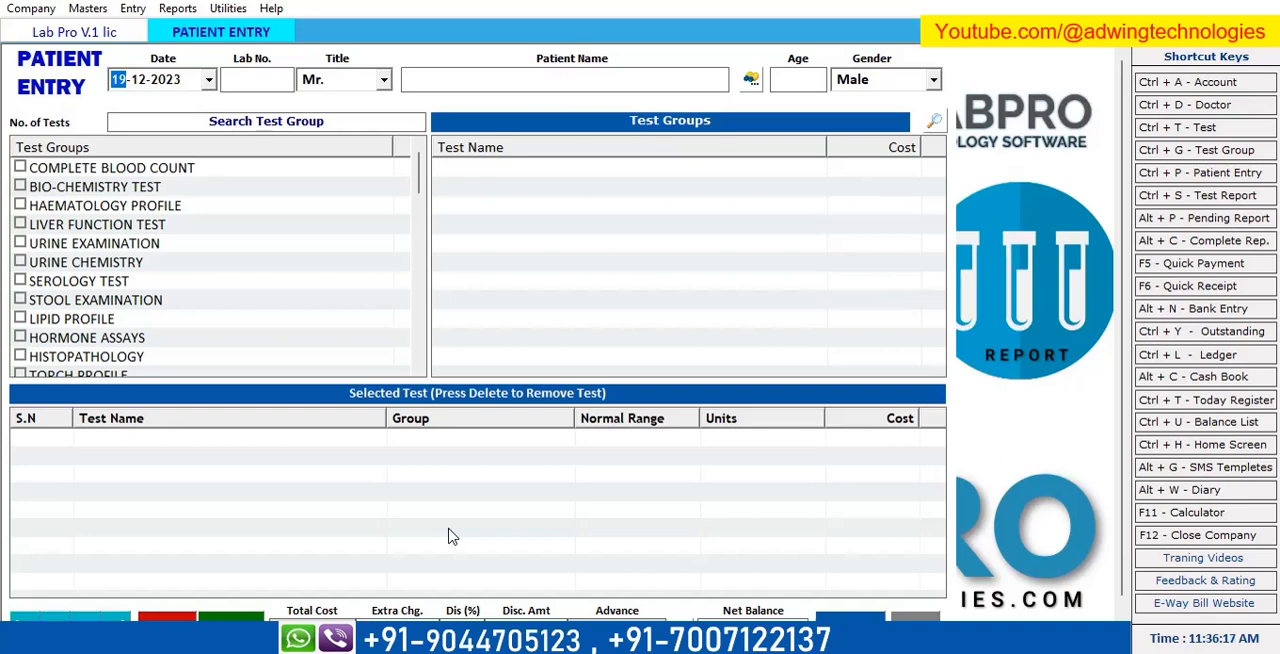
key("Return")
key("Return")
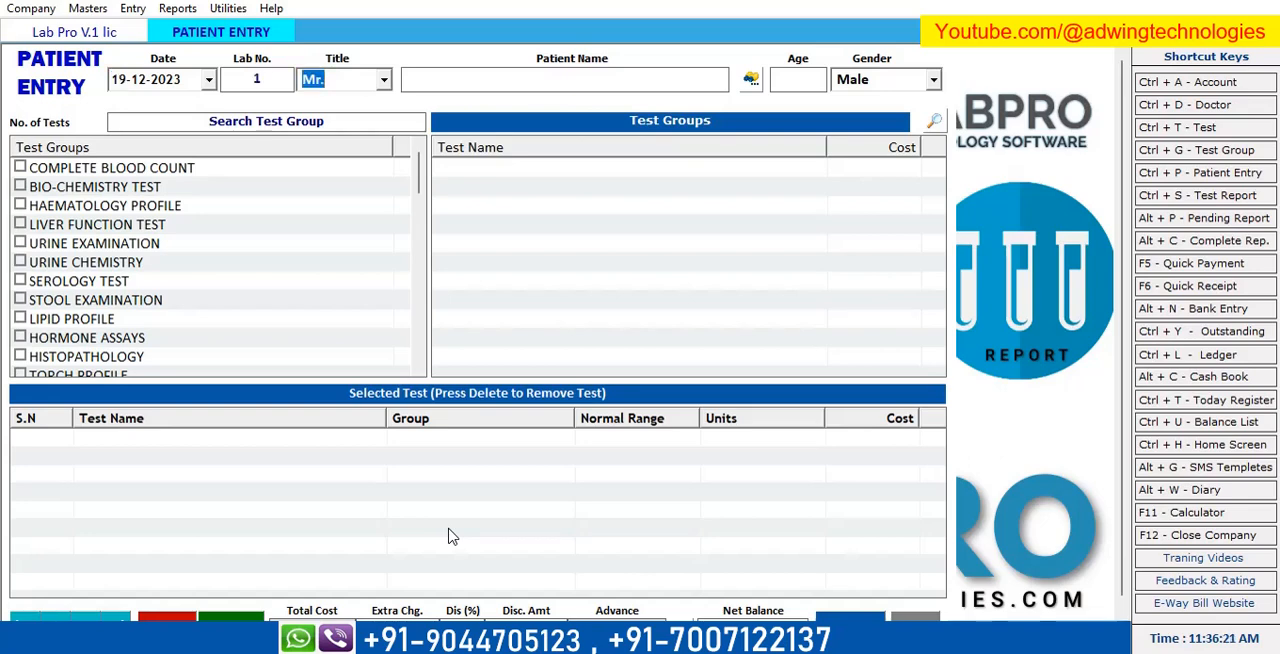
key("Return")
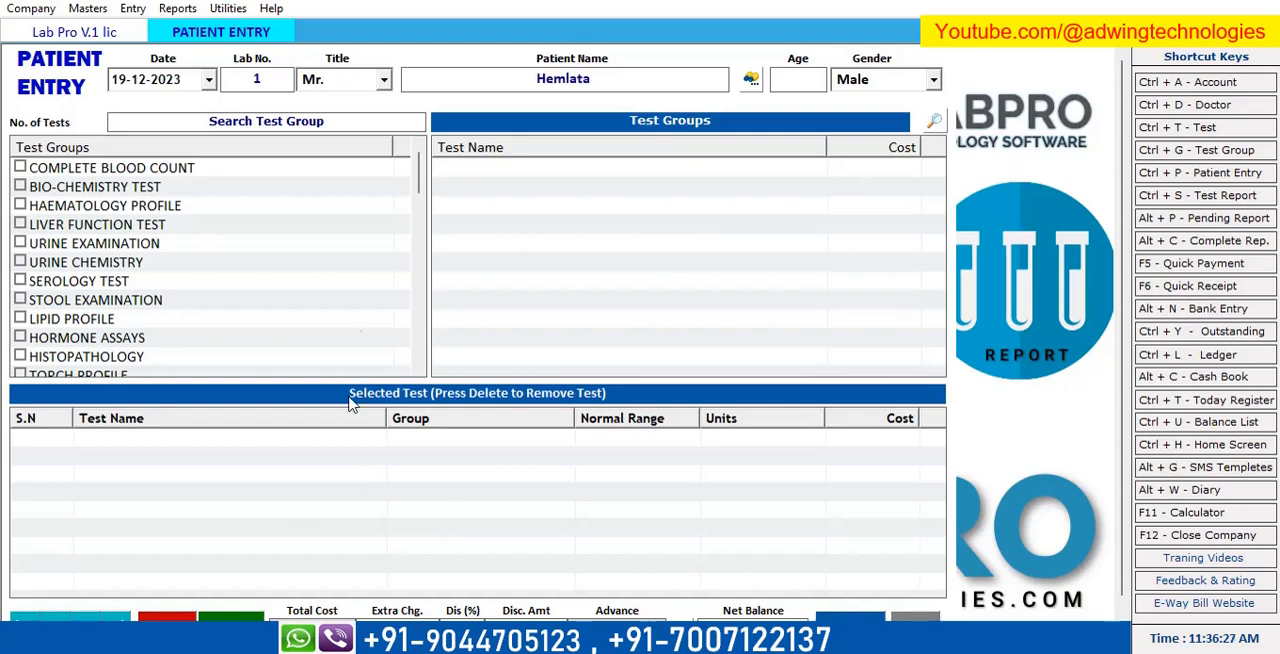
Set the patient's title to Ms. and age to 35, and continue to the additional patient information.
left_click(384, 80)
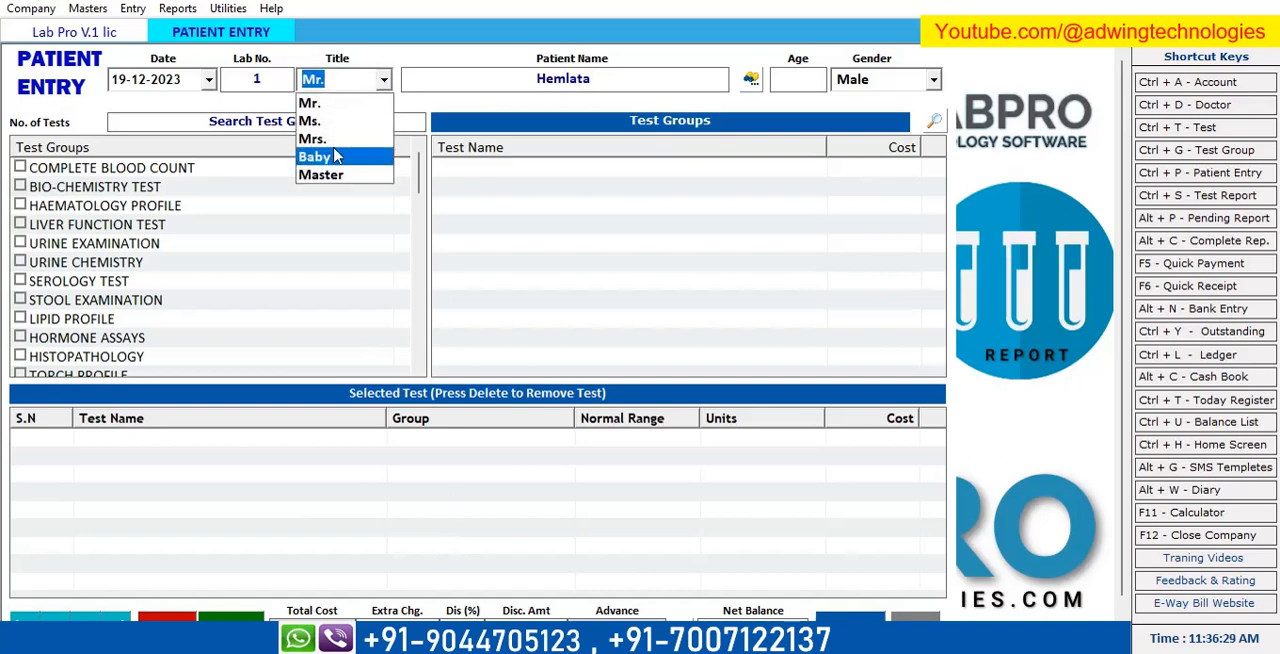
left_click(345, 120)
key("Return")
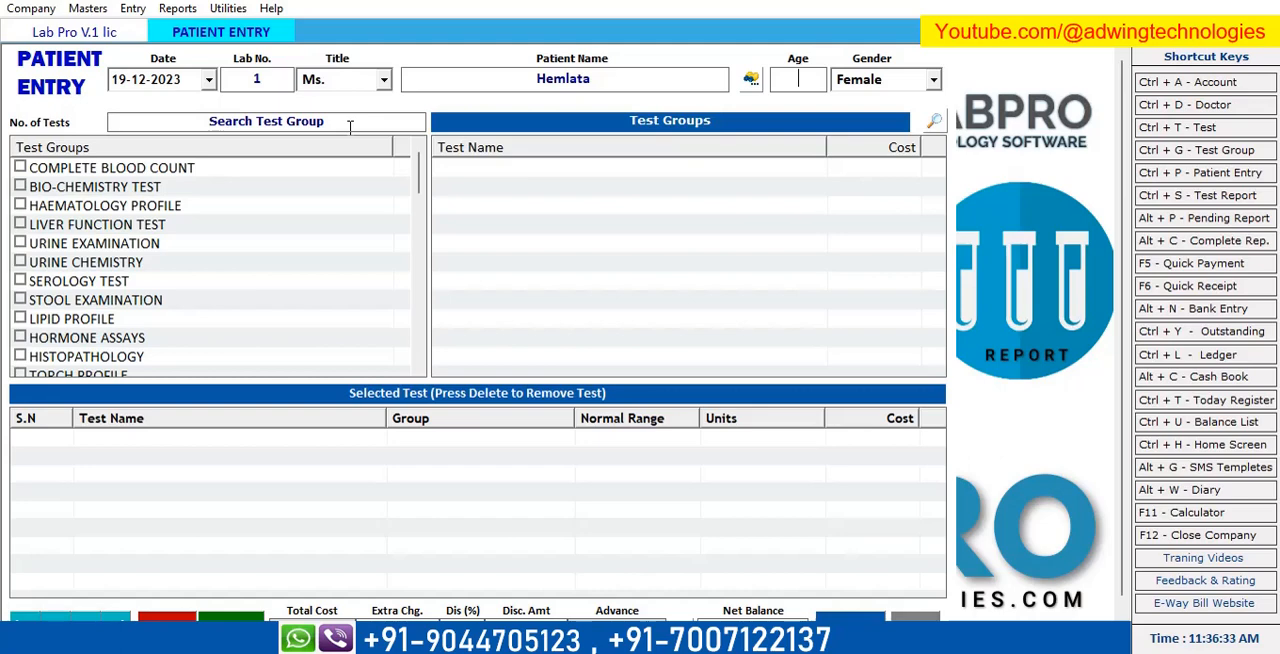
type("35")
key("Return")
key("Return")
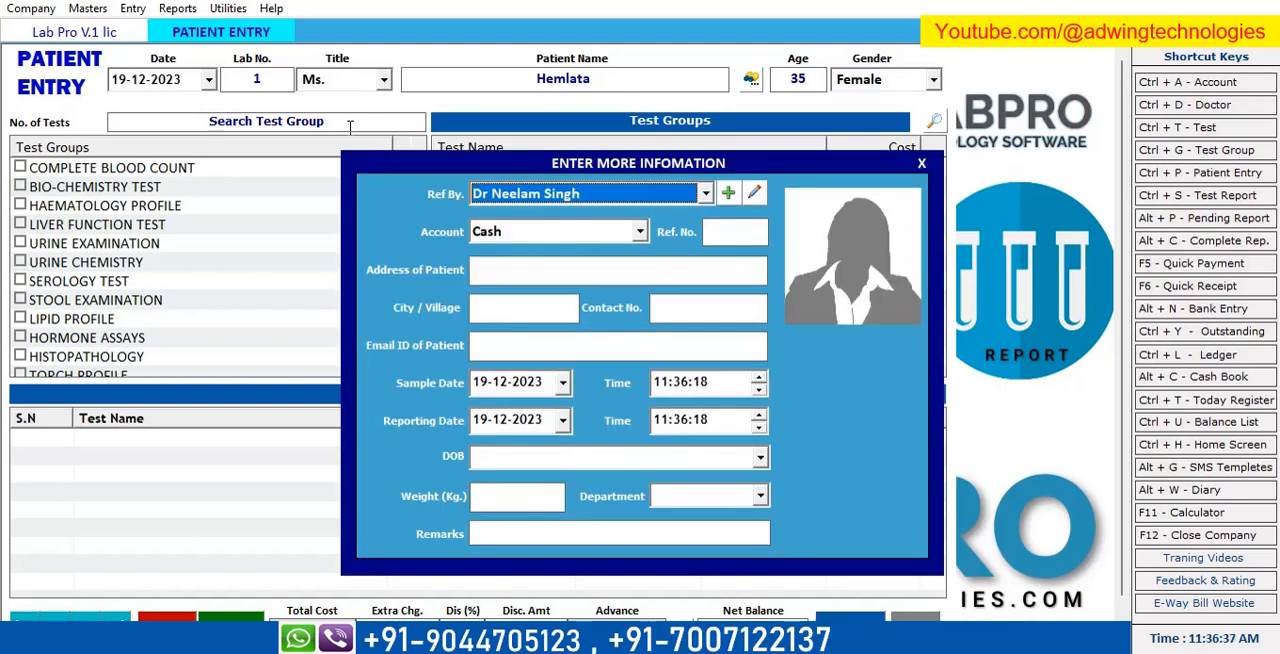
Set the referring doctor to SELF and keep the account as Cash.
key("Down")
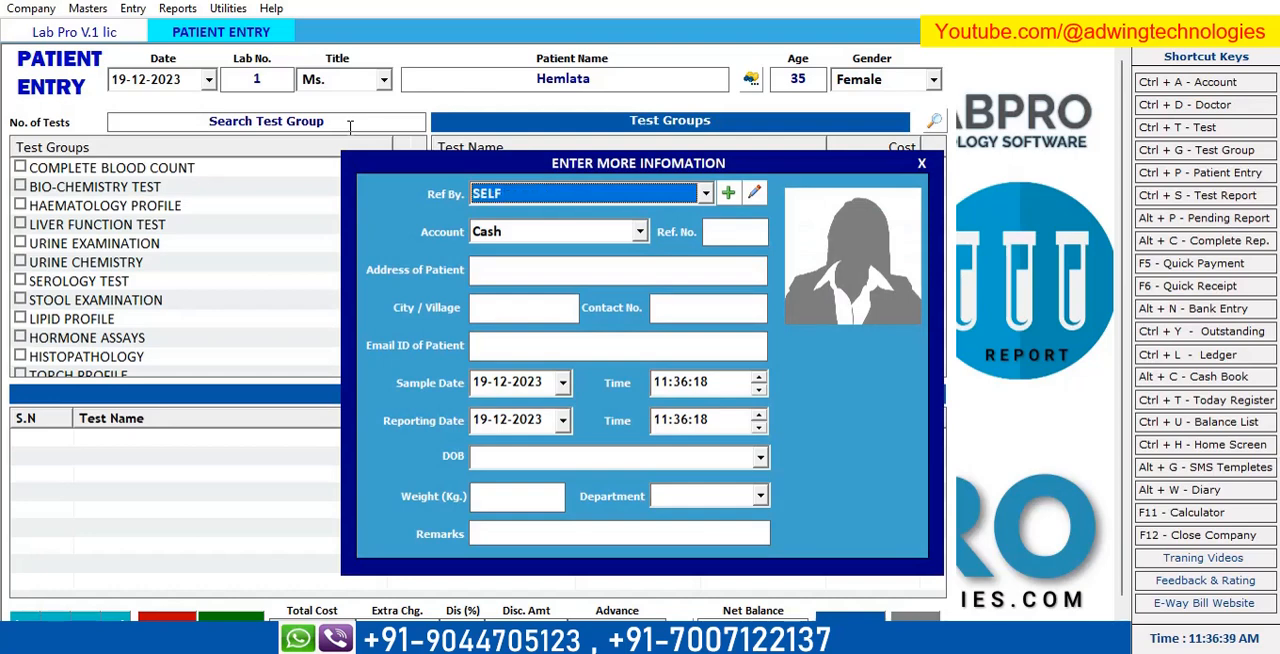
key("Up")
key("Down")
key("Up")
key("Down")
key("Return")
key("Return")
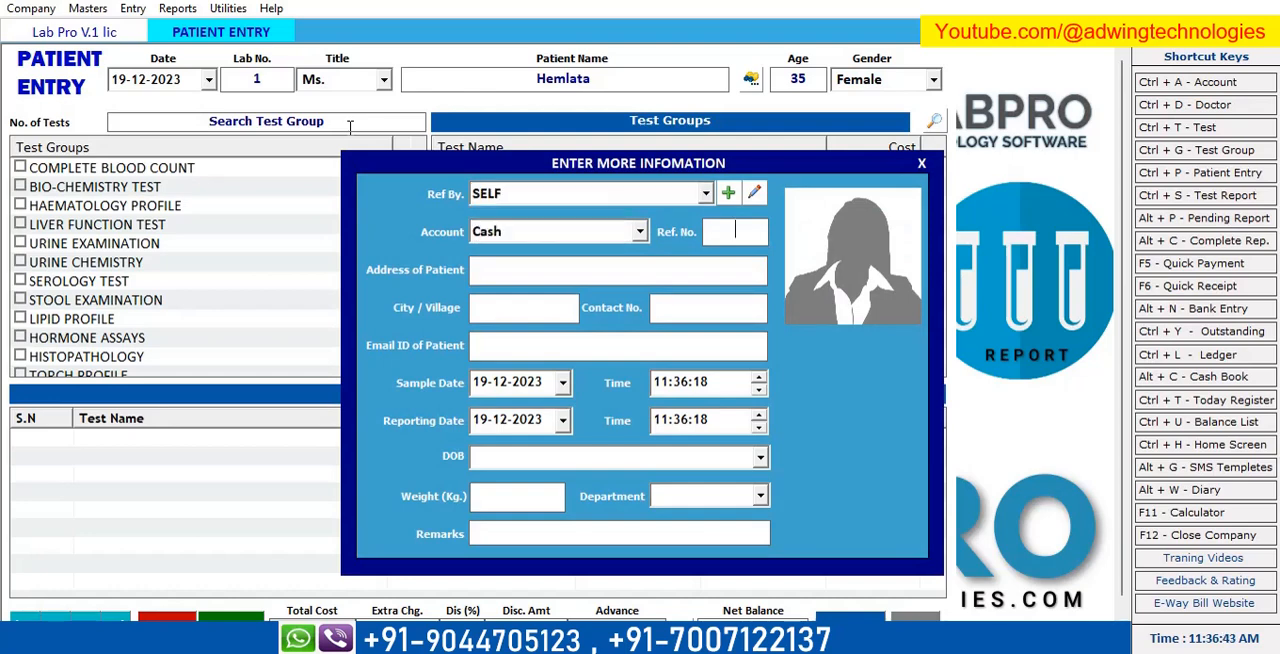
Enter the reference number and the patient's address in the additional information.
key("Tab")
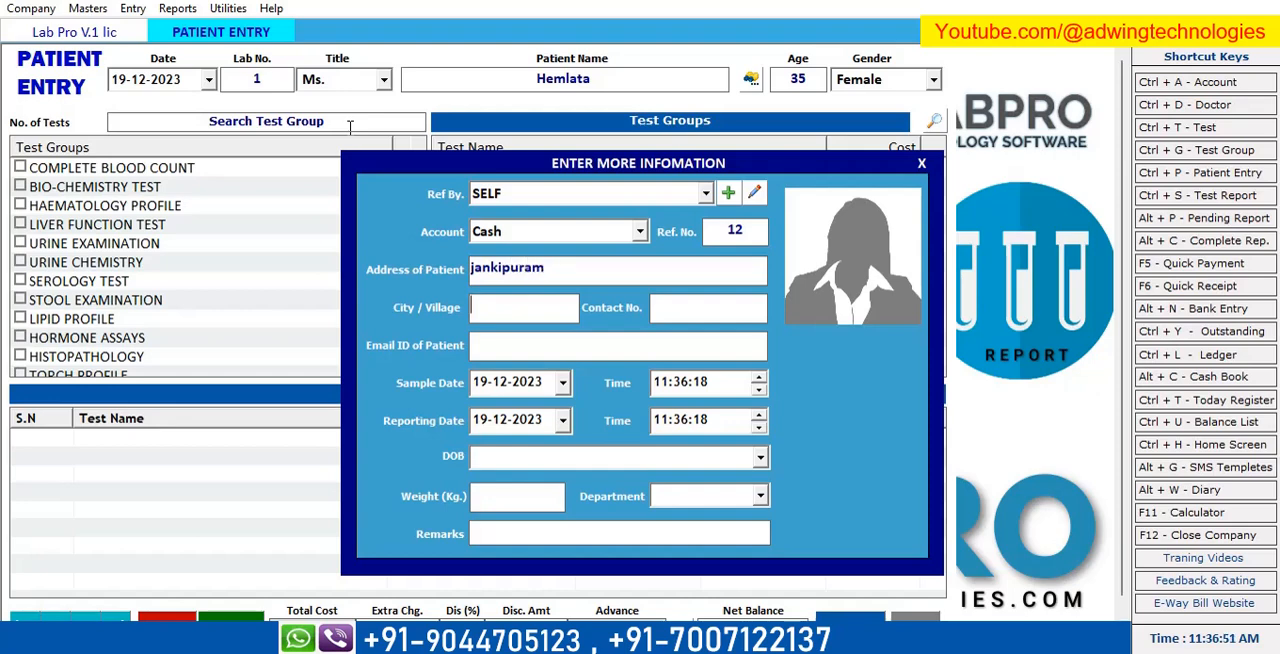
Enter the patient's city and contact number, leaving the email ID empty.
type("lucknow")
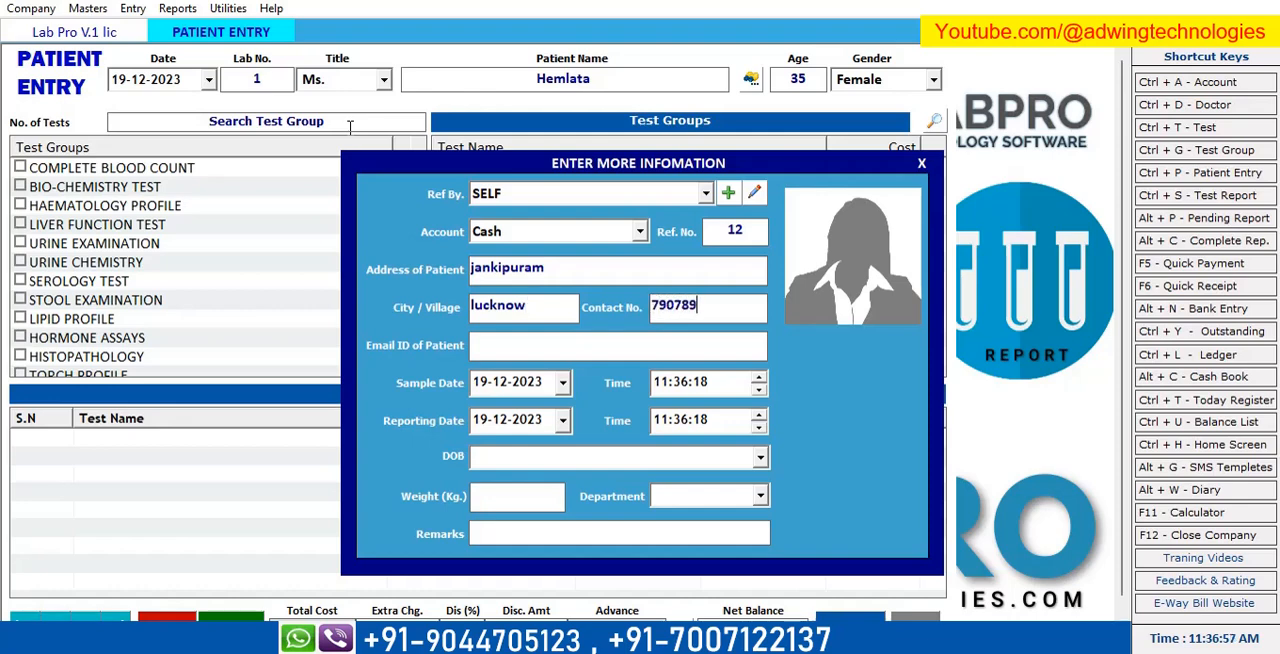
key("Tab")
Keep the sample and reporting dates and times, enter the patient's date of birth, and set the weight to 56 kg.
key("Tab")
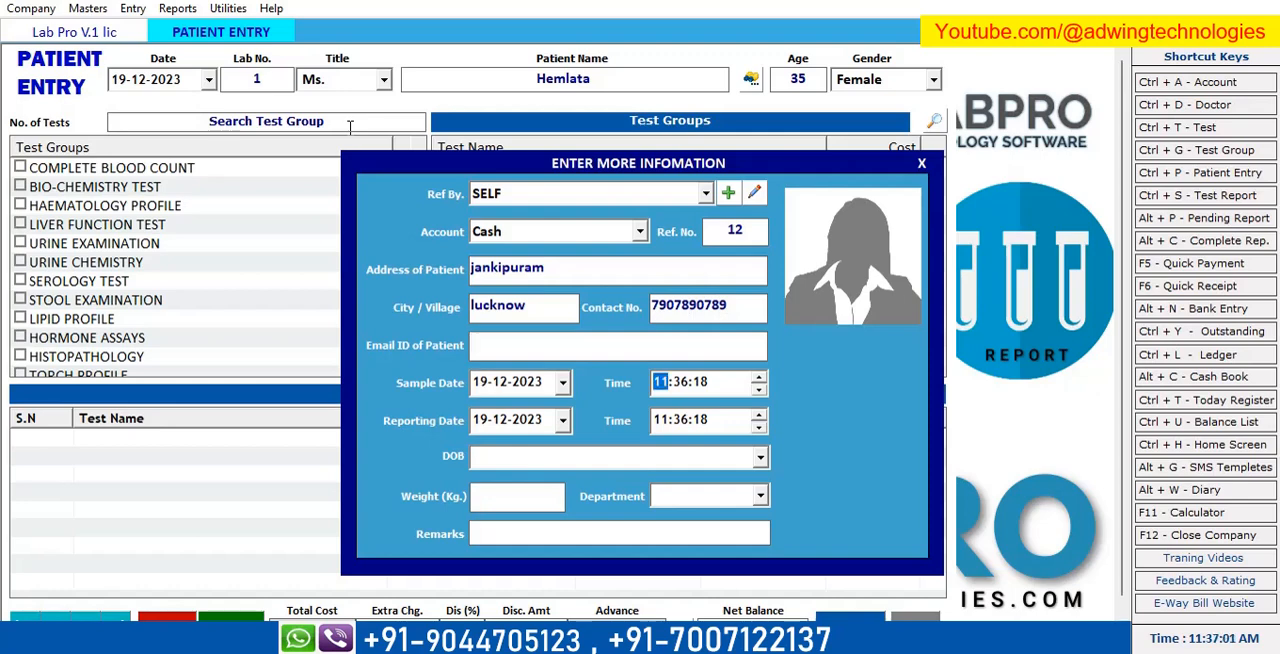
key("Tab")
key("Tab")
key("Tab")
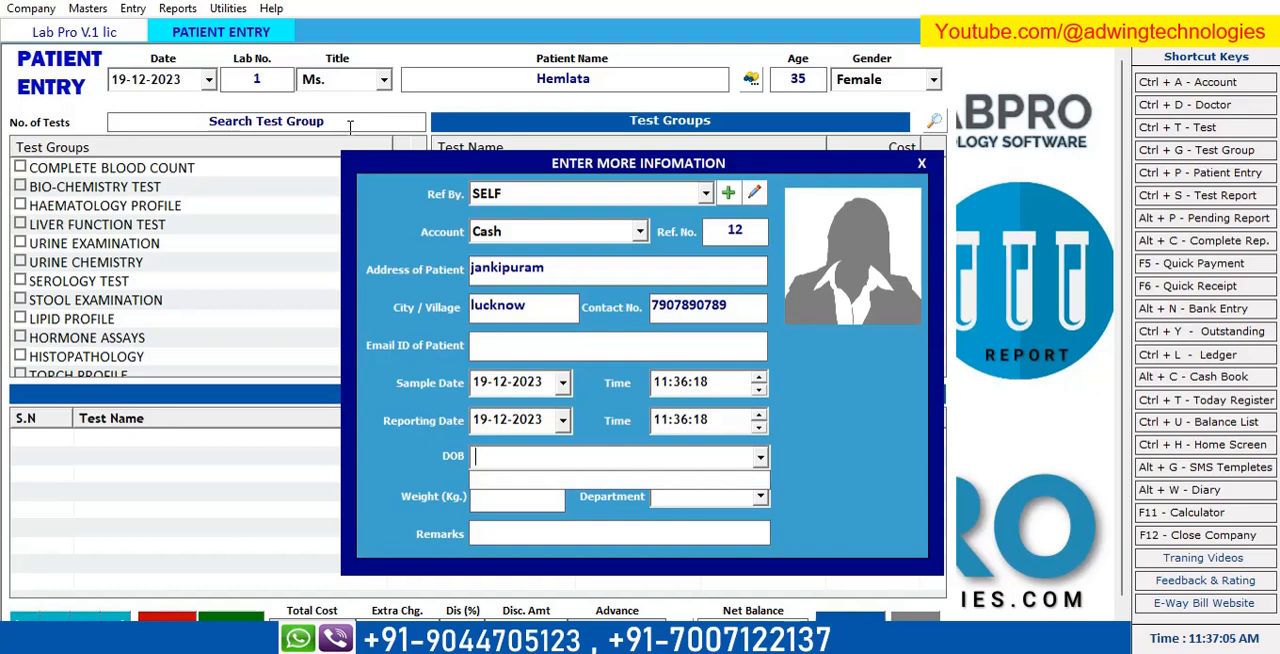
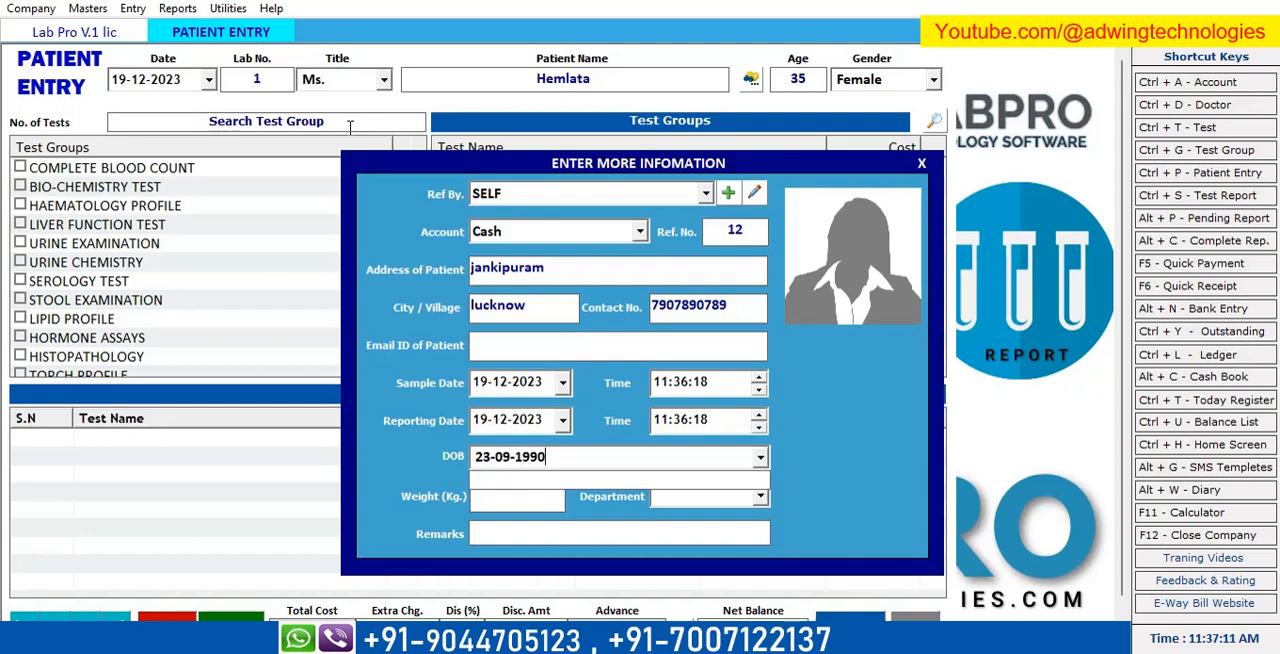
key("Return")
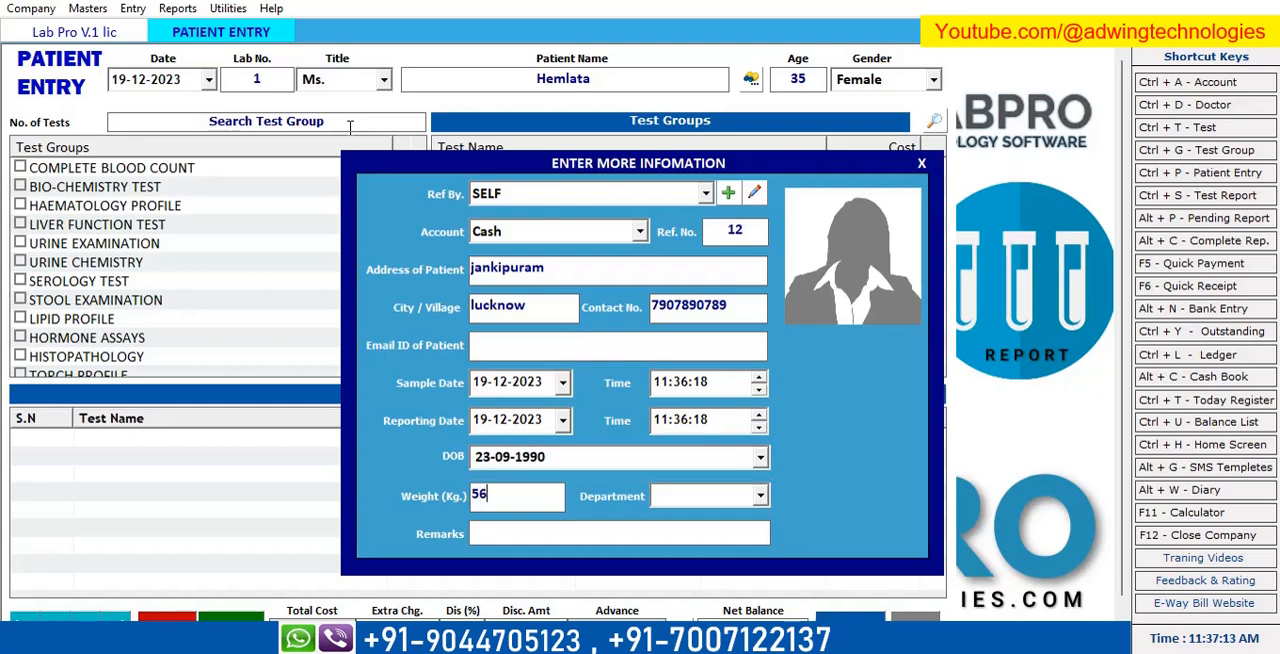
Set the department to OPD and finish the additional patient information.
type("opd")
key("BackSpace")
key("BackSpace")
type("OPD")
key("Return")
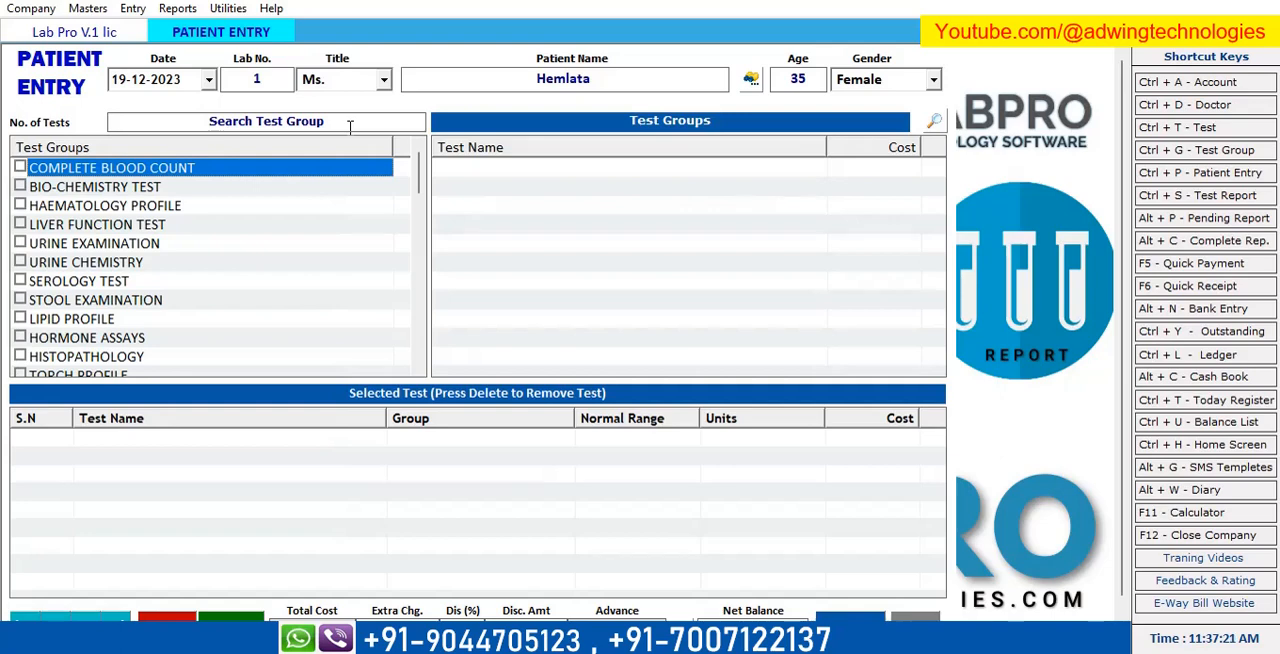
Choose the COMPLETE BLOOD COUNT test group and select the complete blood count with all its component tests.
left_click(20, 168)
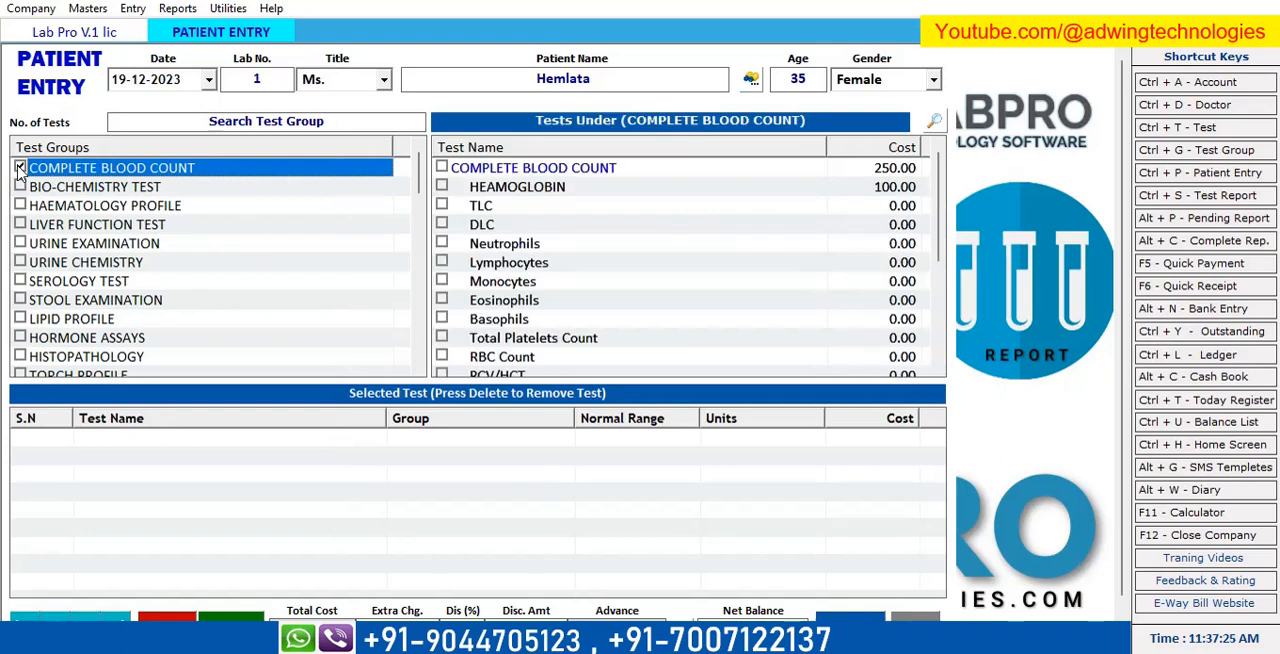
scroll(609, 262, "down", 4)
left_click(609, 228)
scroll(590, 262, "up", 4)
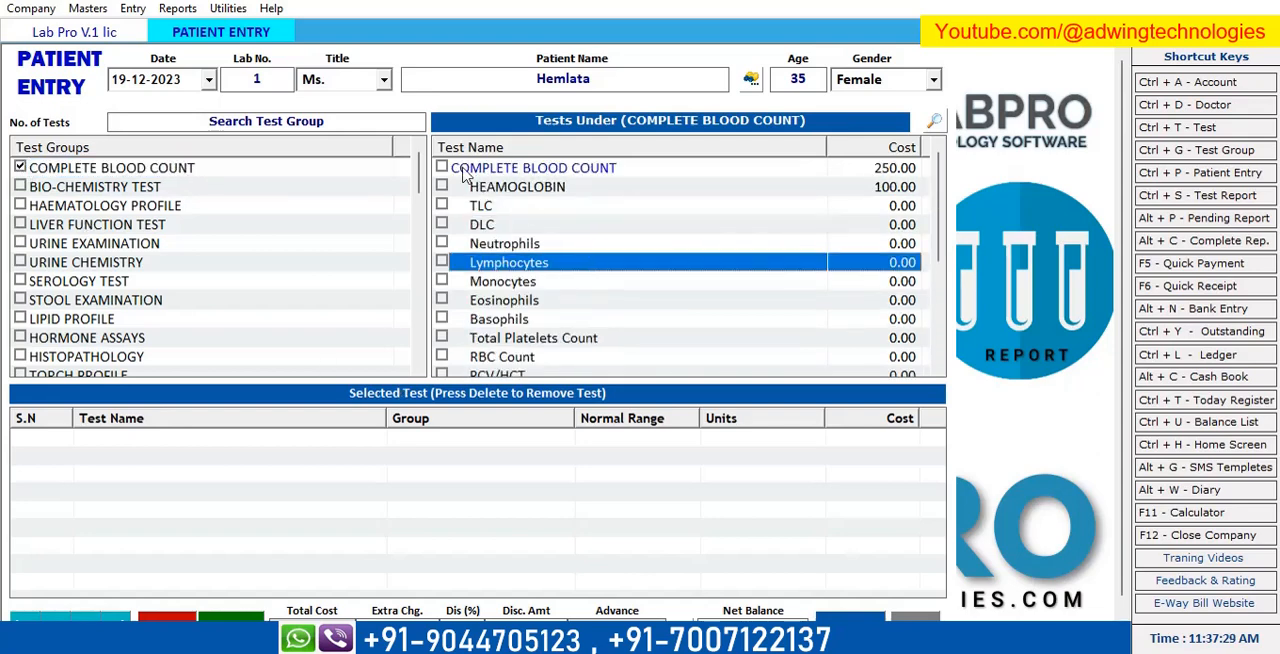
left_click(442, 168)
Look through the individual tests selected under COMPLETE BLOOD COUNT, from heamoglobin down to PCT.
scroll(563, 243, "down", 4)
left_click(563, 243)
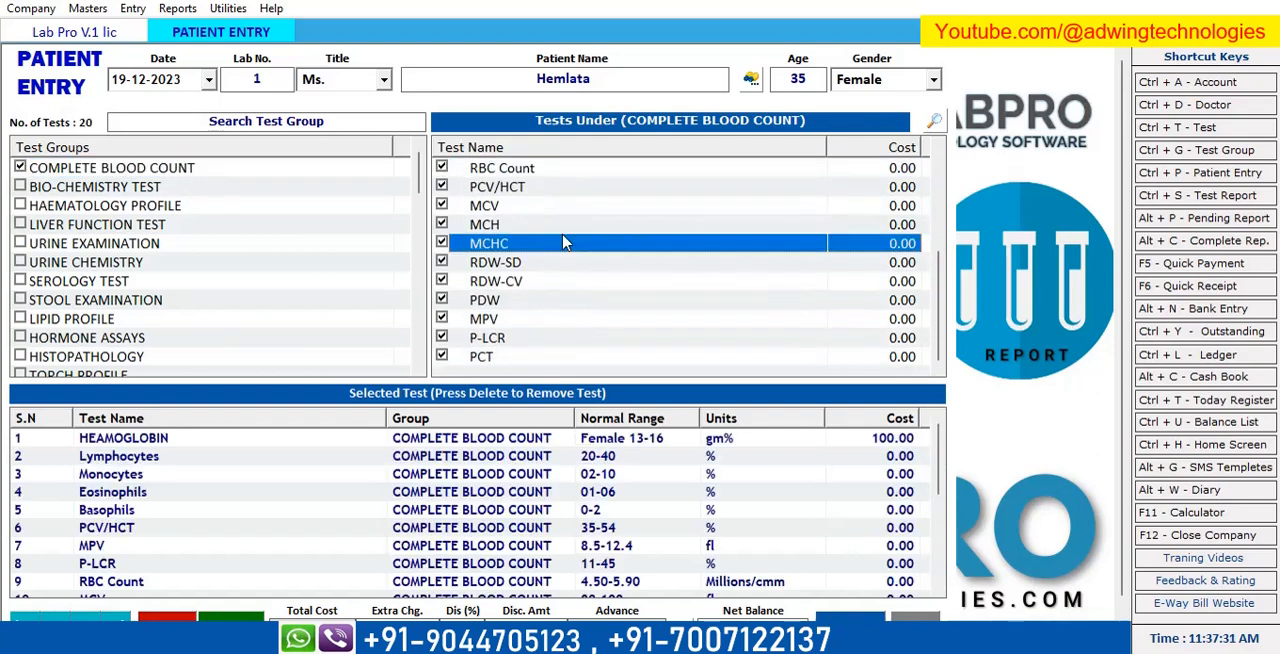
scroll(563, 243, "up", 4)
left_click(568, 230)
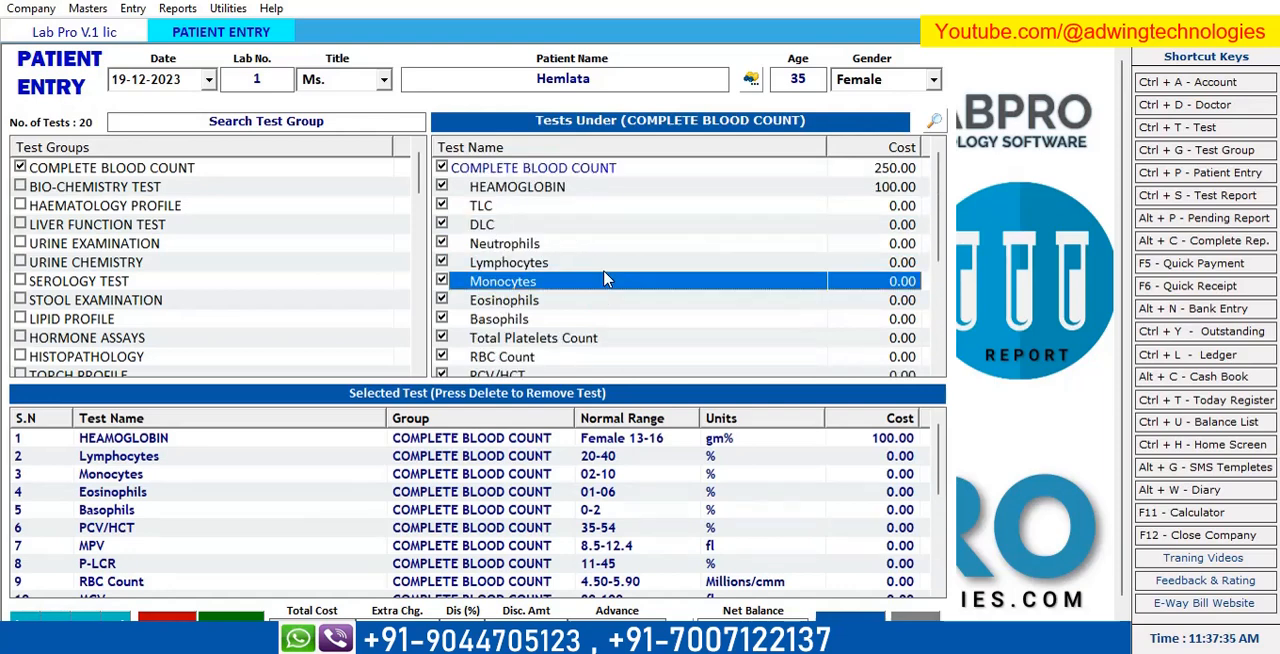
left_click(604, 280)
scroll(606, 262, "down", 4)
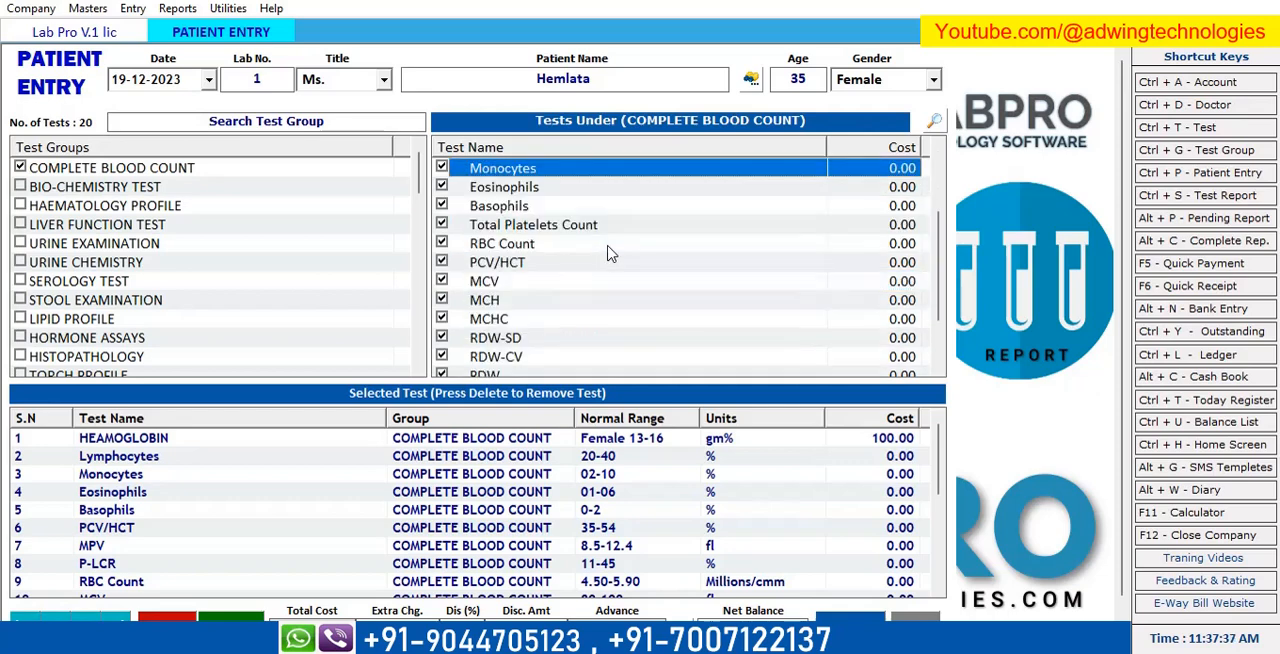
left_click(607, 225)
scroll(530, 340, "up", 4)
left_click(540, 319)
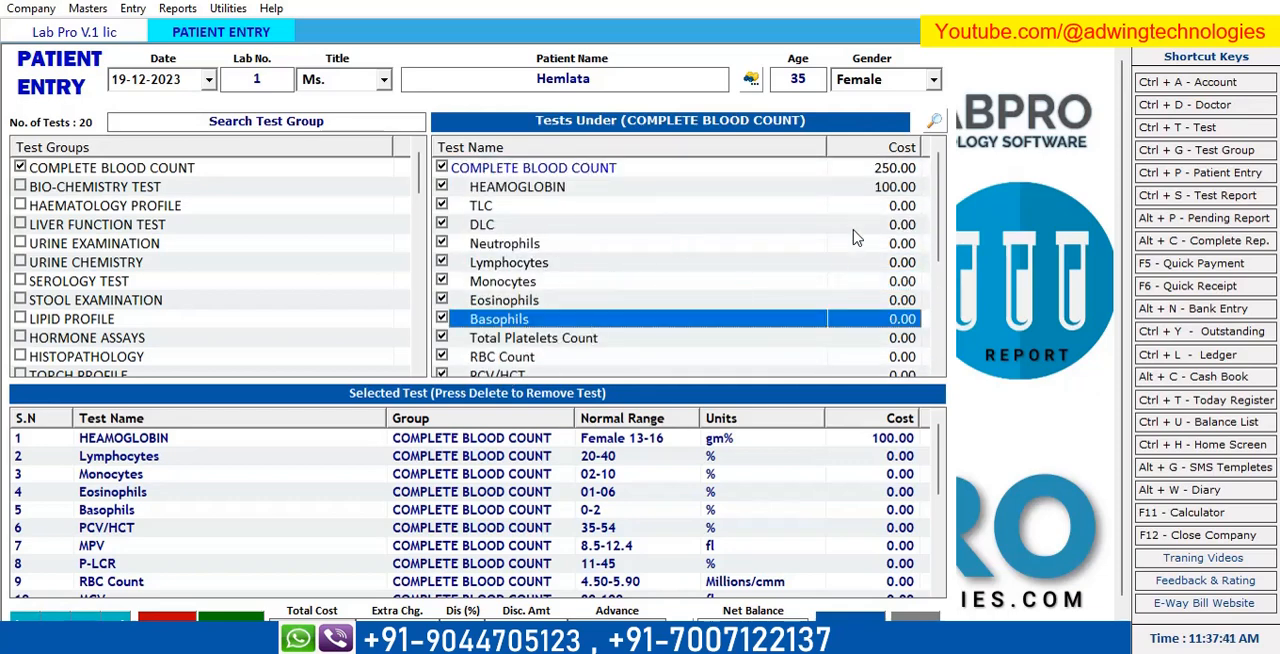
scroll(855, 240, "down", 4)
scroll(855, 240, "up", 4)
left_click(566, 282)
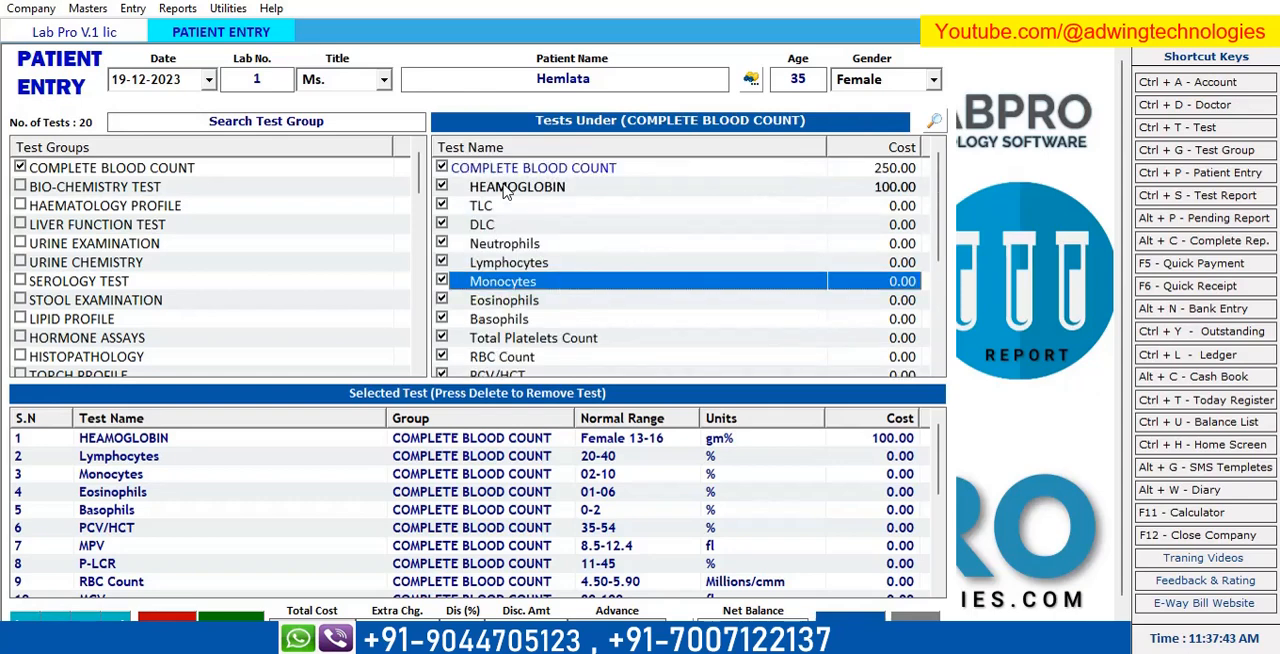
scroll(571, 320, "down", 4)
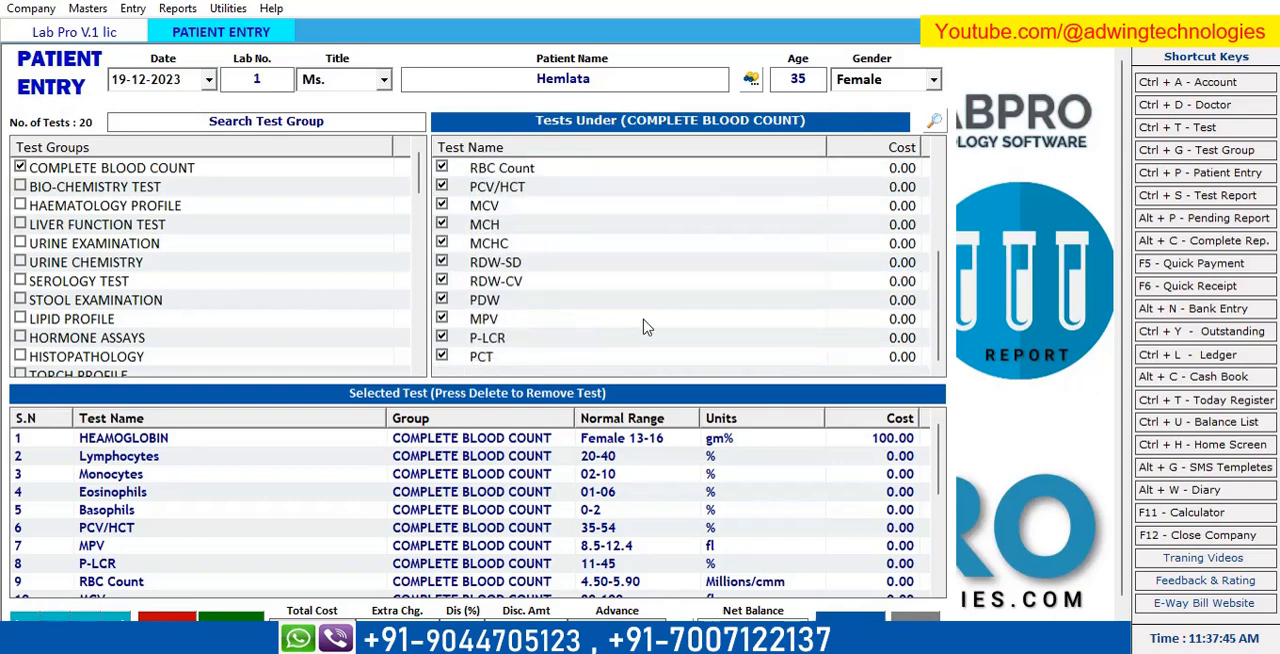
left_click(592, 302)
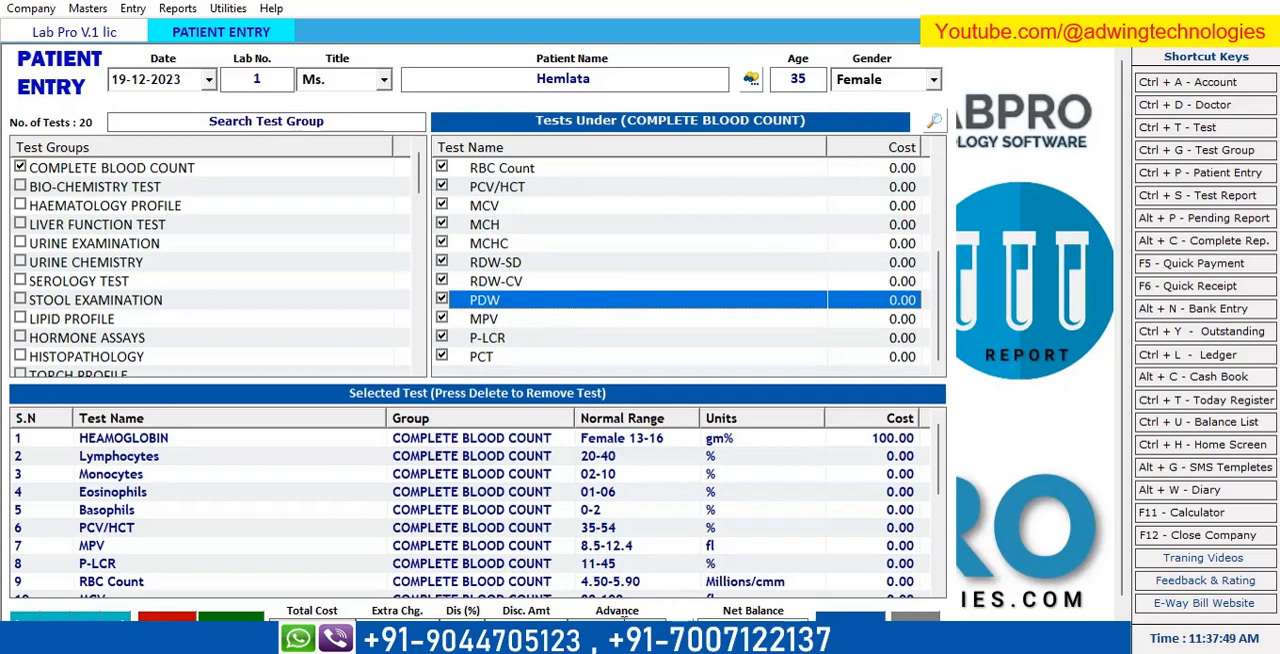
Accept the full 250 advance as a cash payment and save the patient entry.
left_click(682, 626)
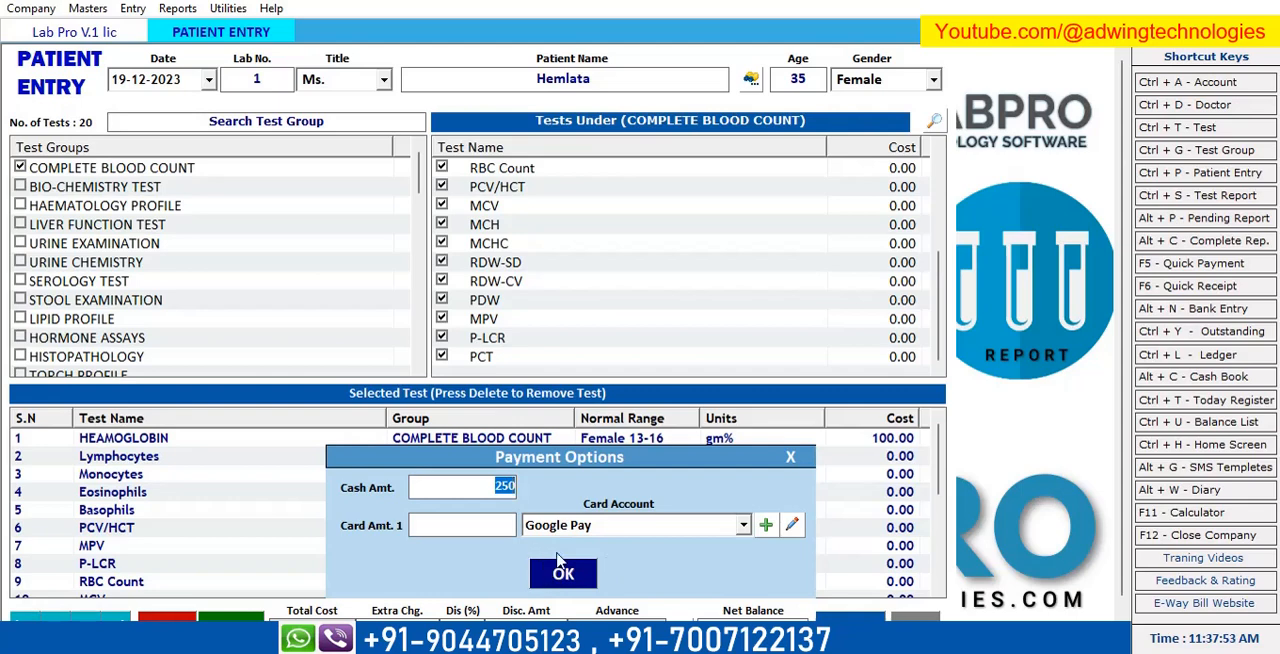
left_click(575, 580)
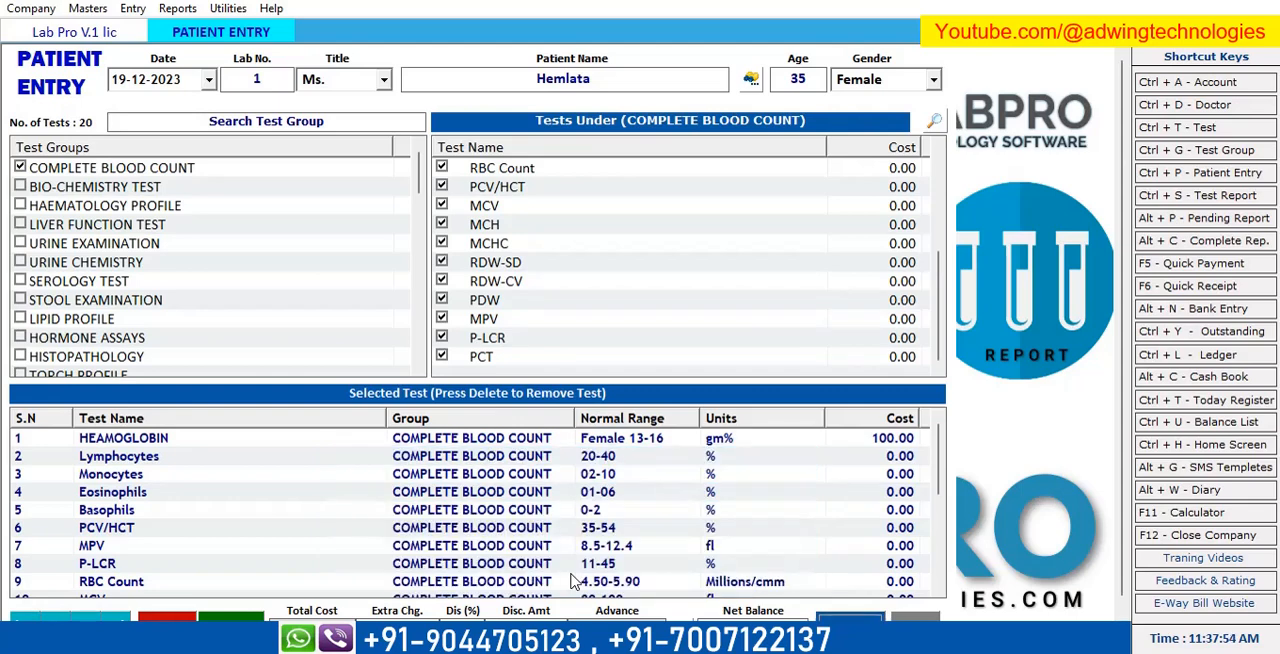
left_click(850, 615)
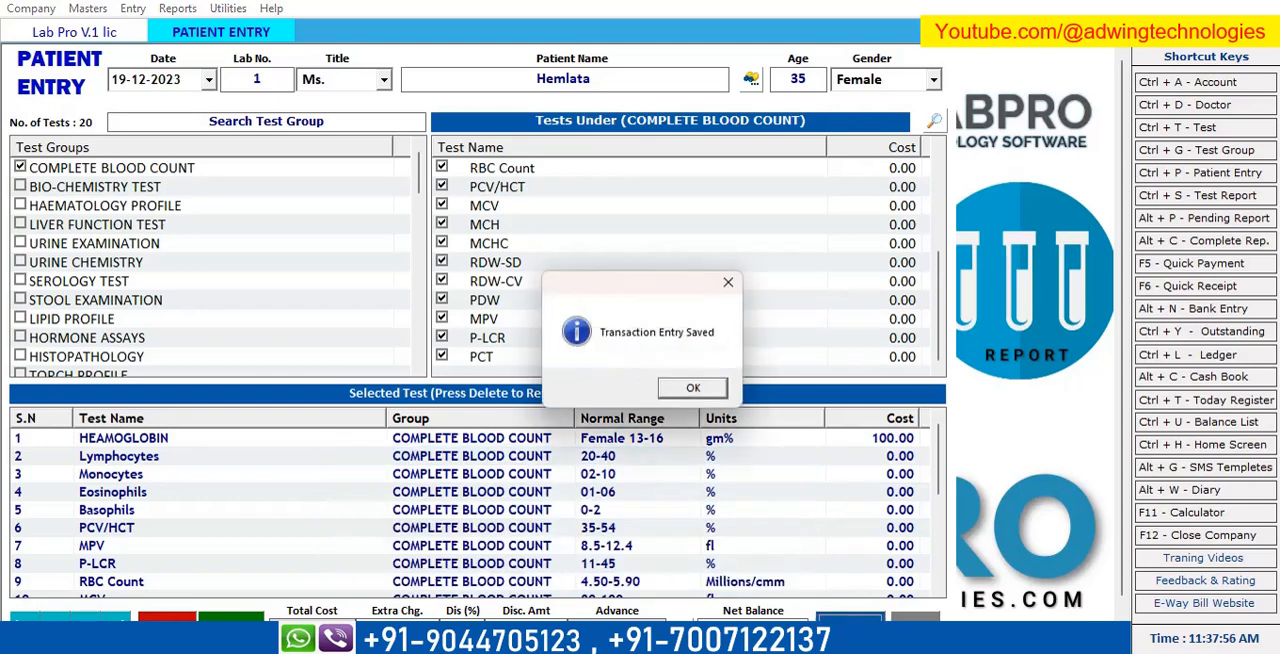
left_click(688, 392)
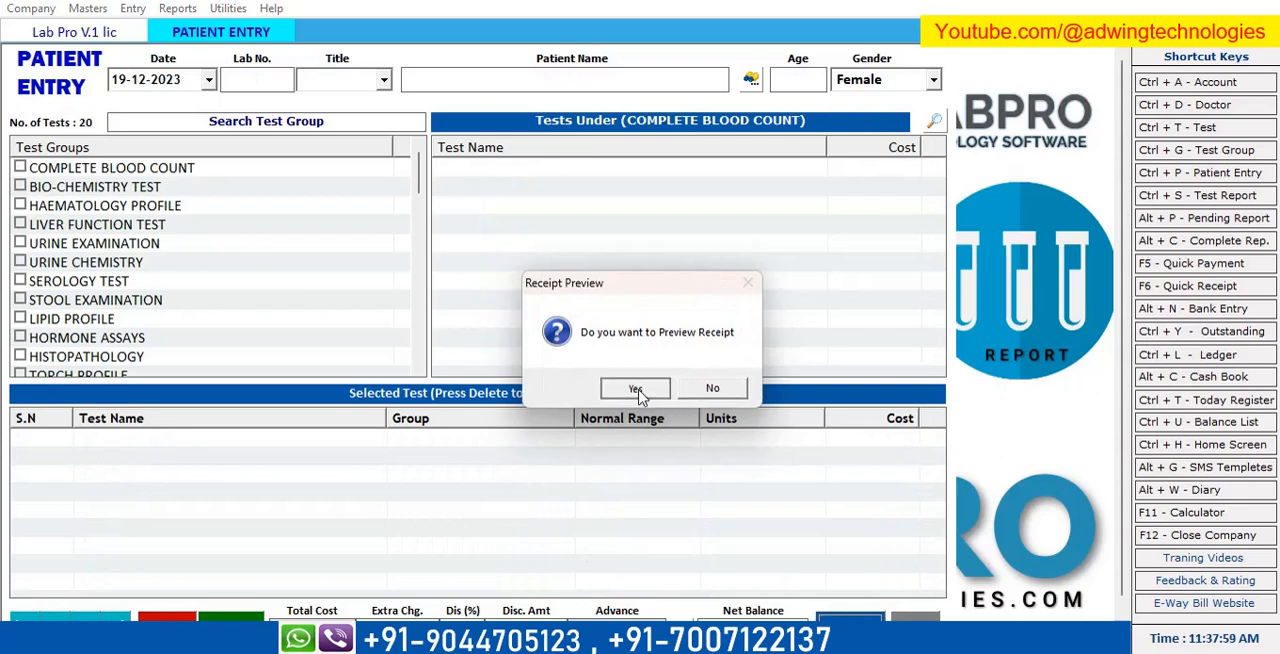
Preview the saved bill in the Receipt format, look over its contents, and close the receipt and patient entry.
left_click(638, 392)
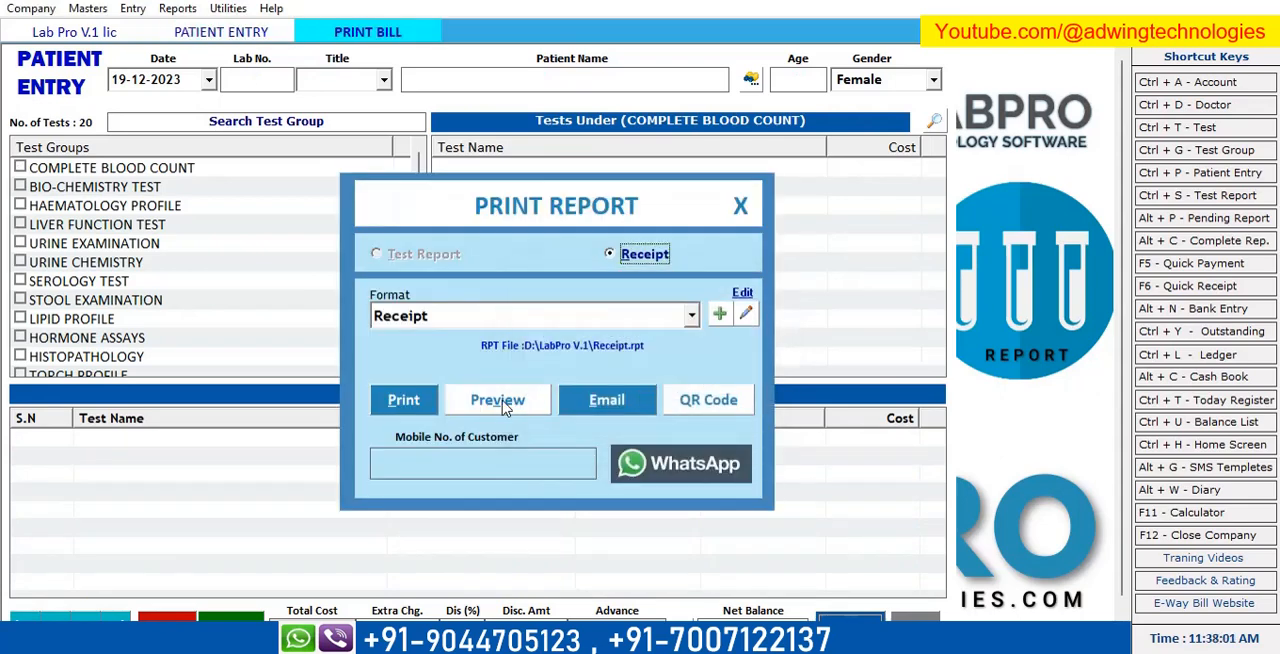
left_click(493, 412)
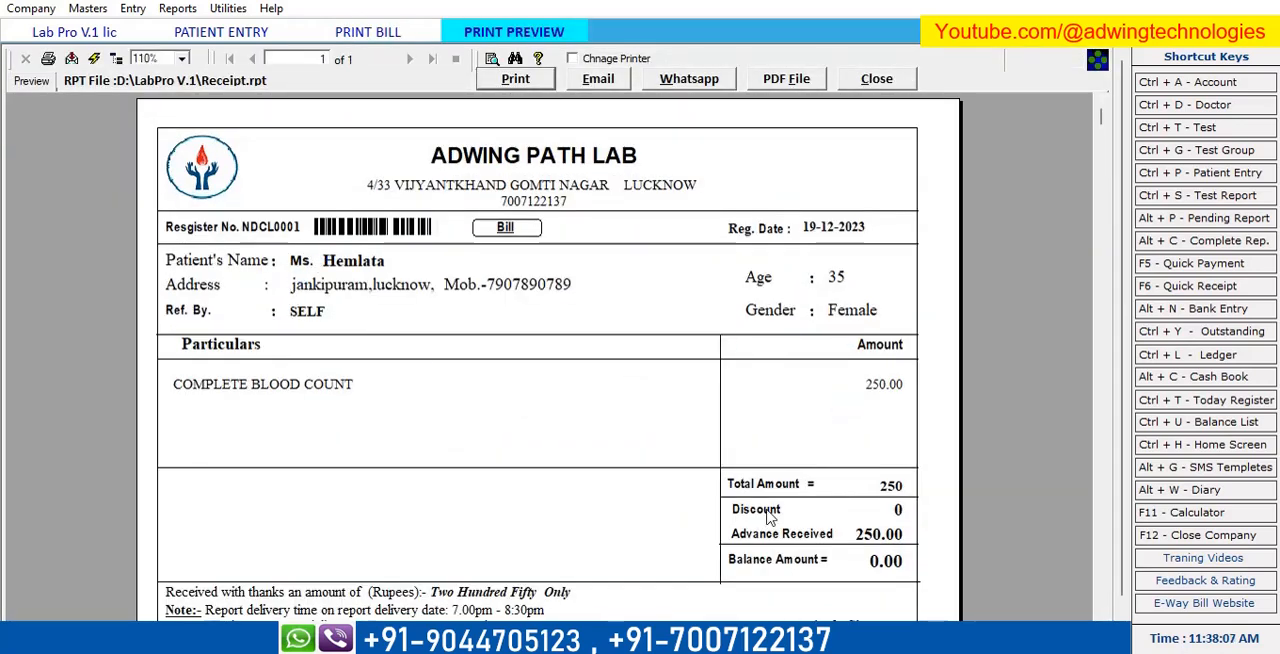
scroll(766, 517, "down", 3)
scroll(598, 386, "up", 3)
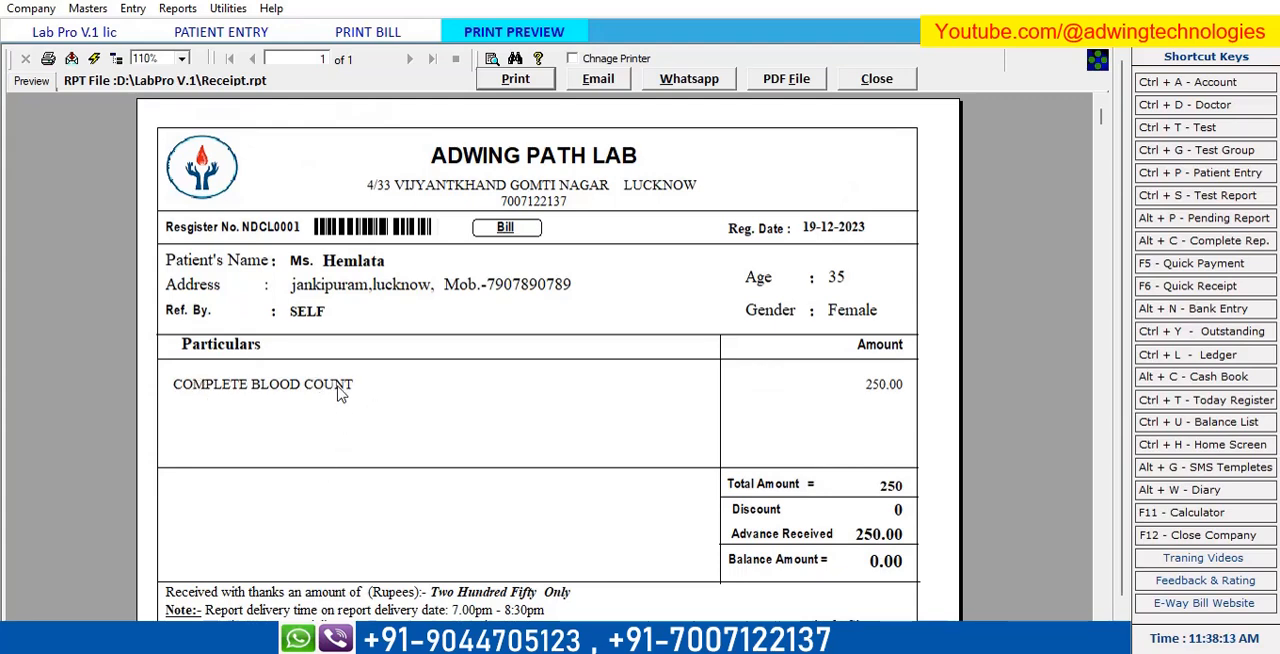
scroll(400, 448, "down", 5)
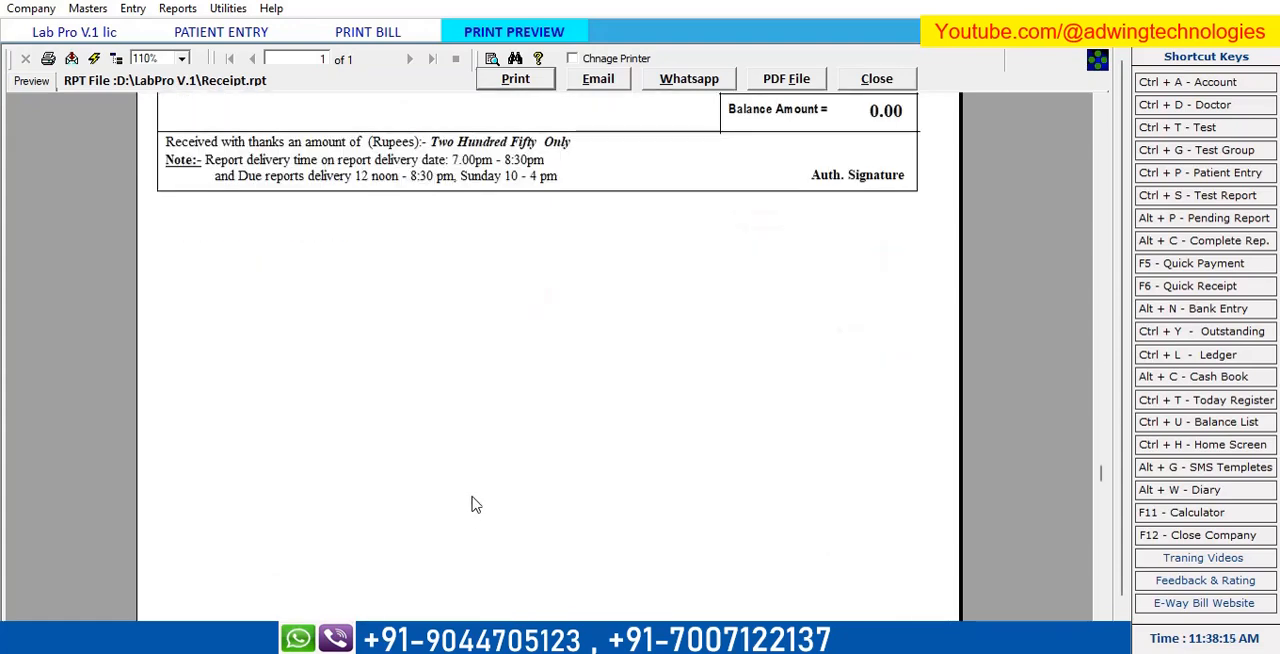
scroll(475, 505, "up", 5)
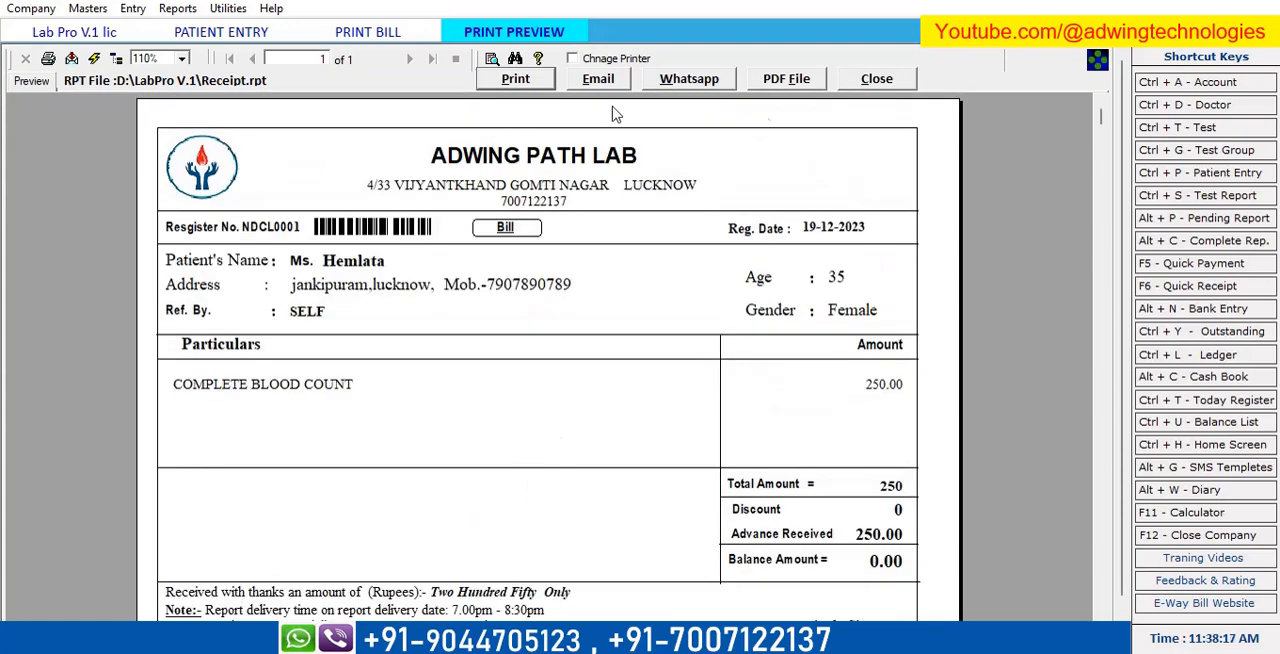
left_click(877, 79)
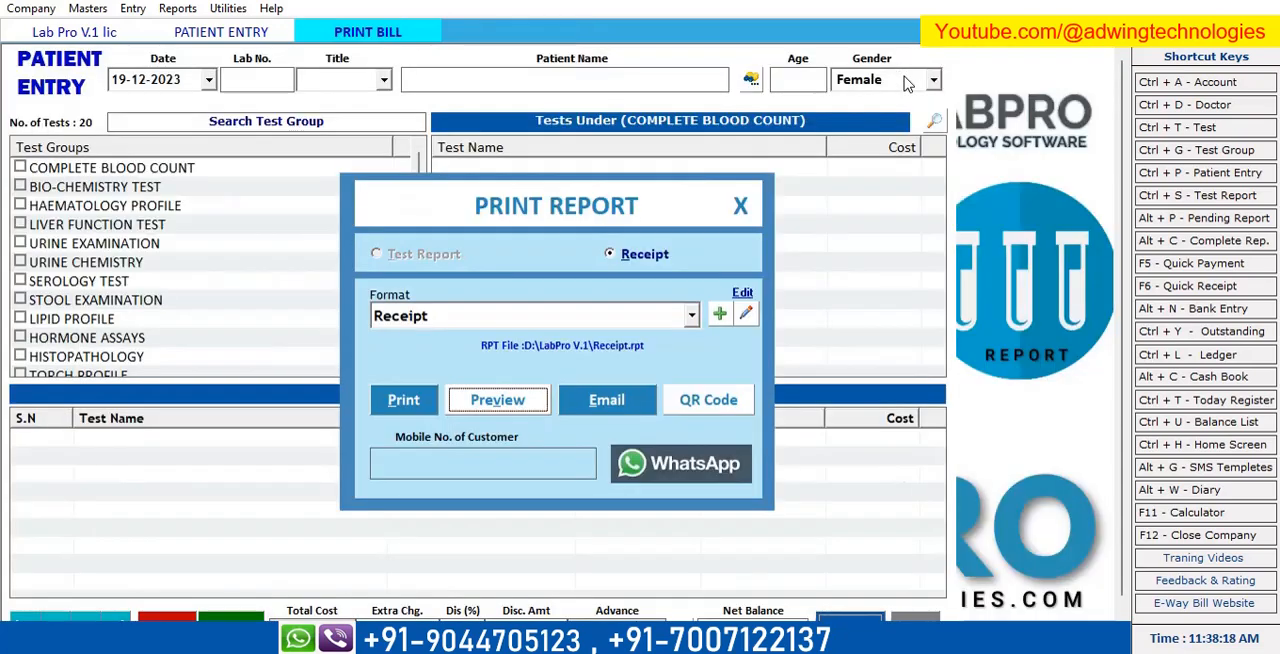
left_click(741, 209)
left_click(915, 628)
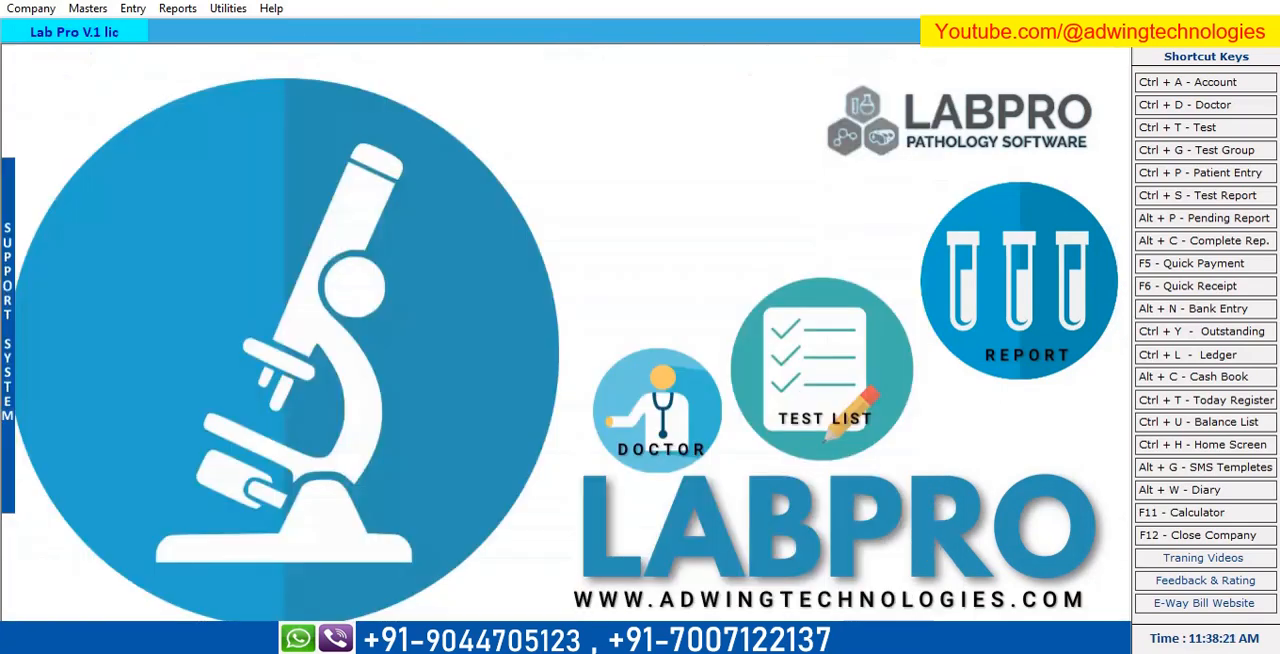
Open the registered patient's pending test report dated 19-12-2023 for result entry.
left_click(144, 10)
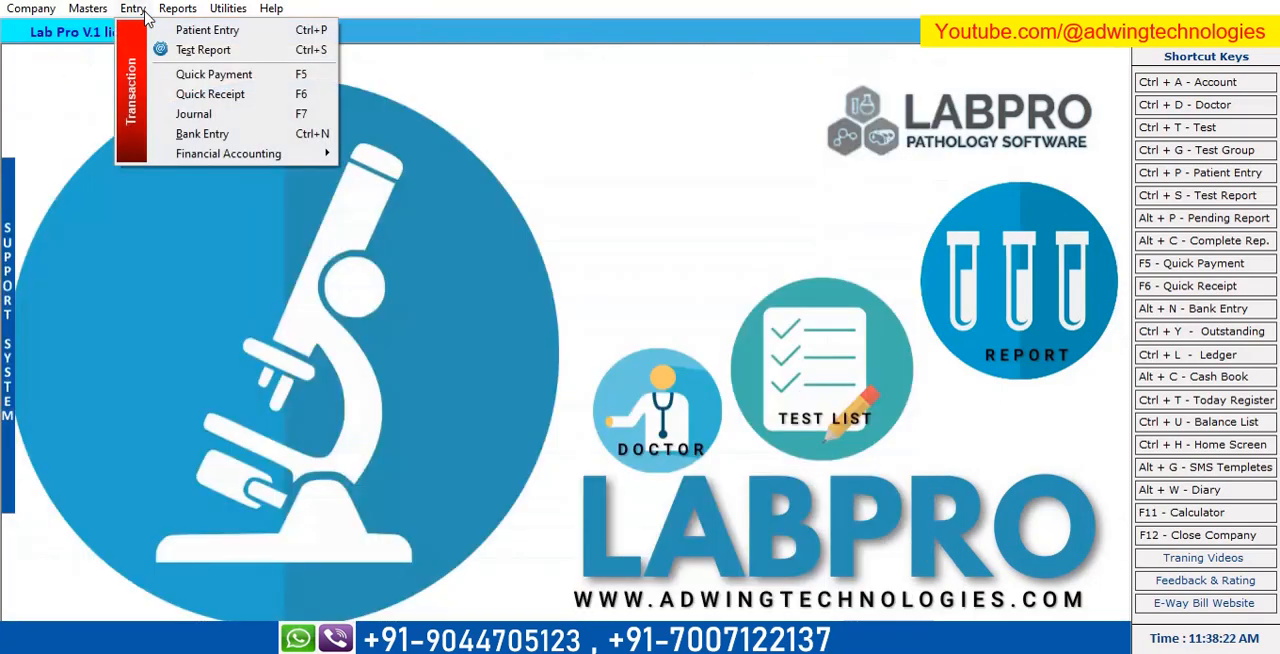
left_click(182, 50)
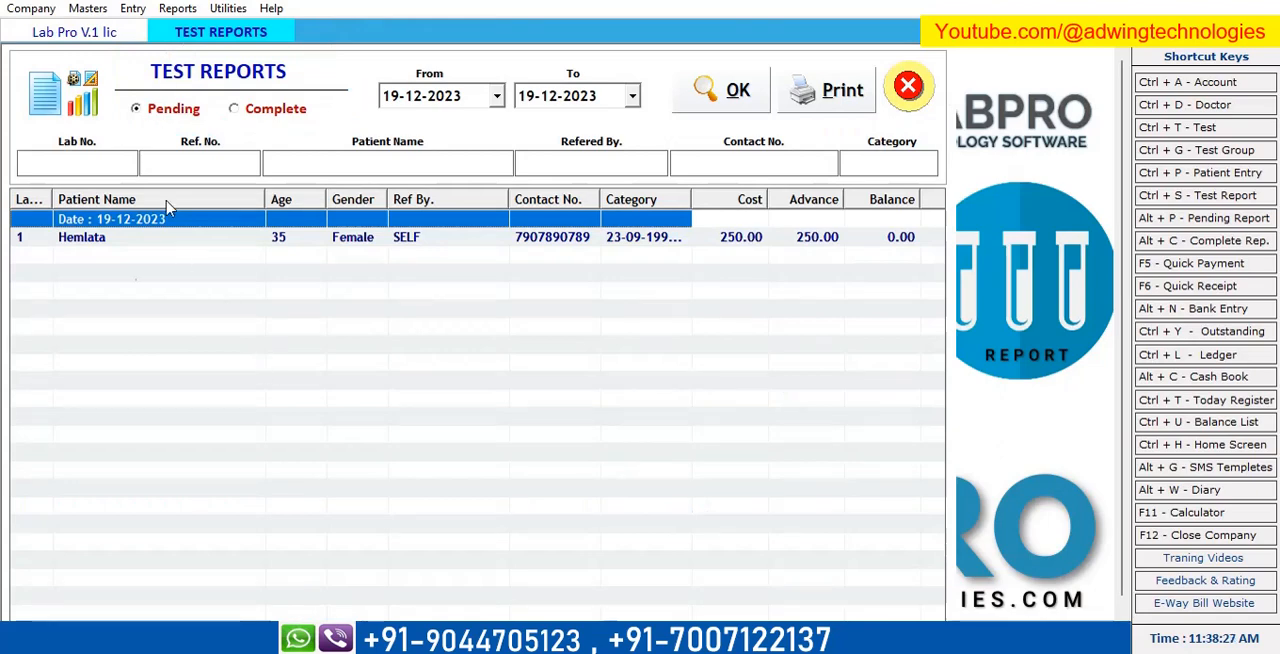
double_click(363, 247)
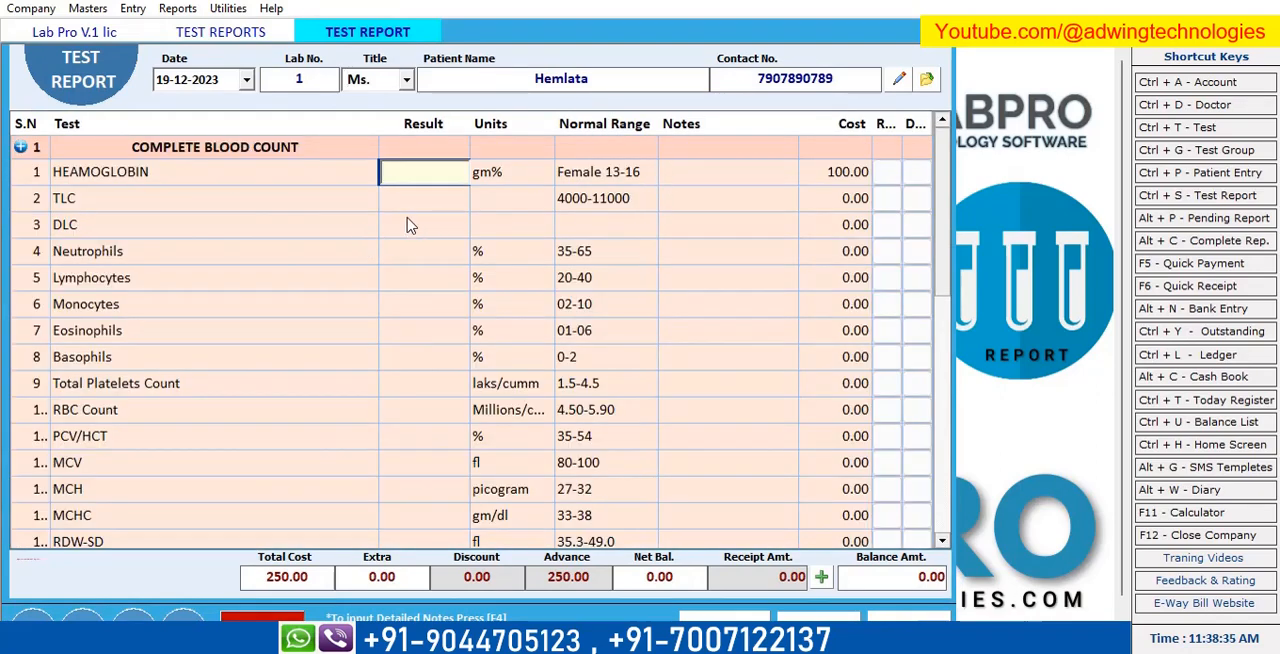
Enter the heamoglobin result as 14 and TLC as 67000, leaving DLC blank.
type("14")
key("Return")
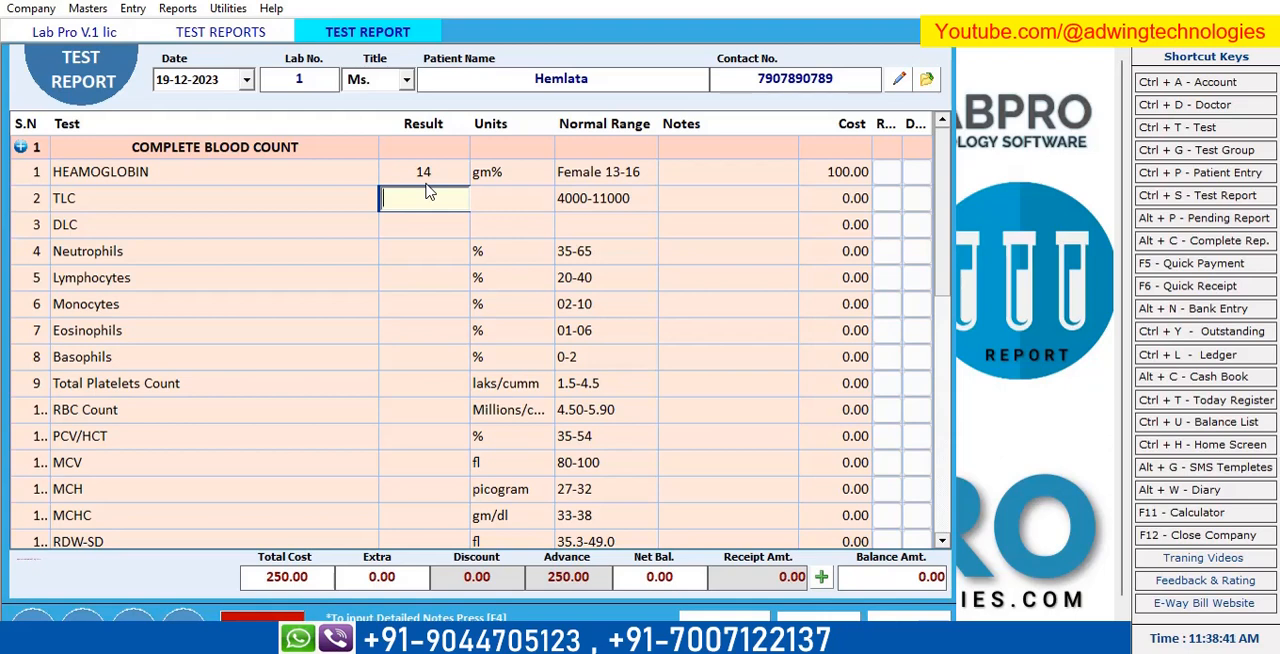
type("67000")
key("Return")
key("Return")
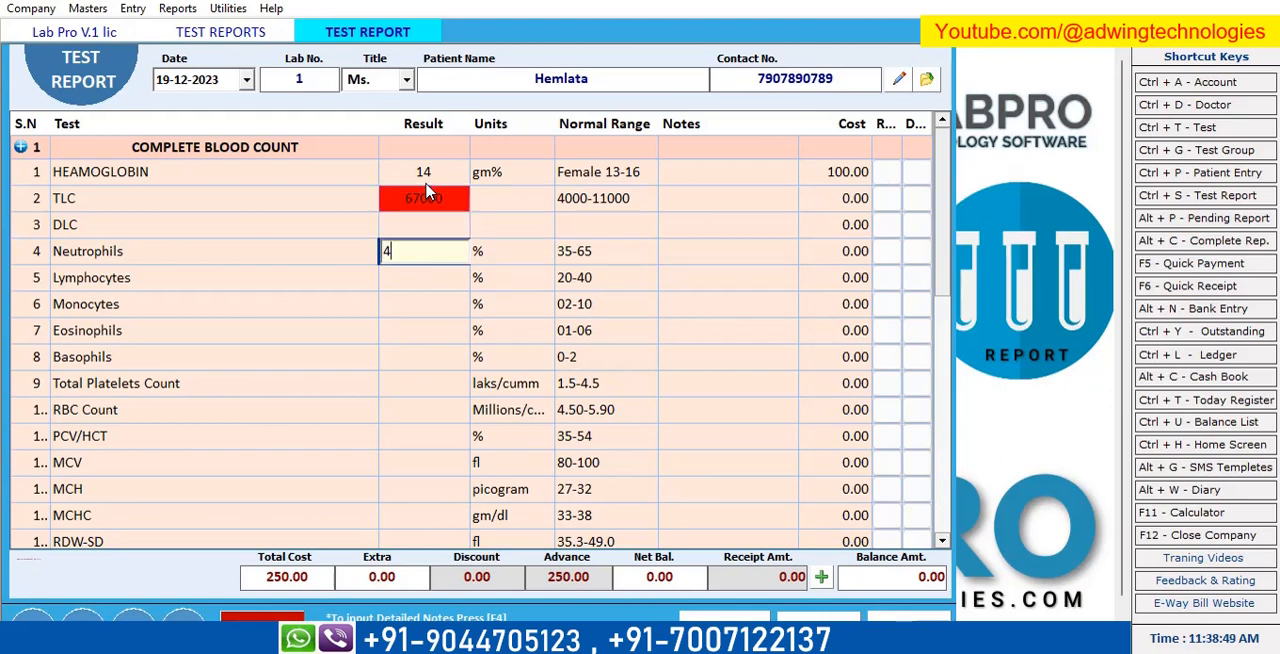
Enter neutrophils 45, lymphocytes 34, monocytes 4, eosinophils 5, basophils 1 and total platelets count 3.
key("Return")
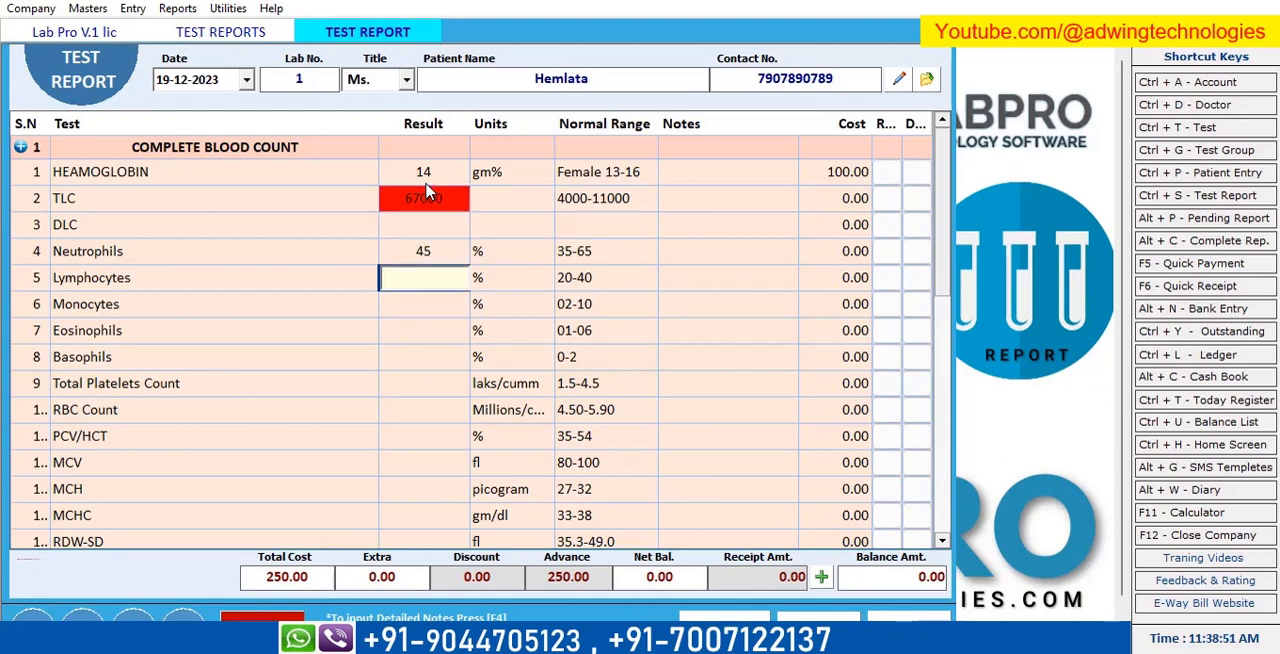
key("Return")
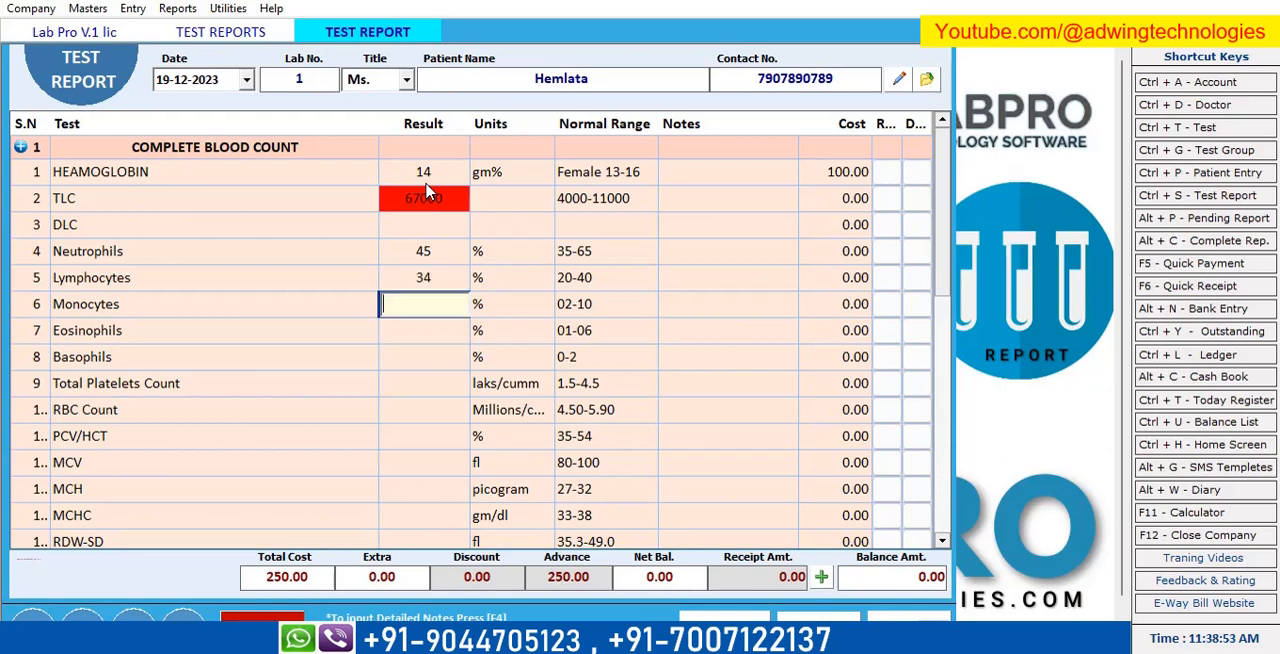
type("4")
key("Return")
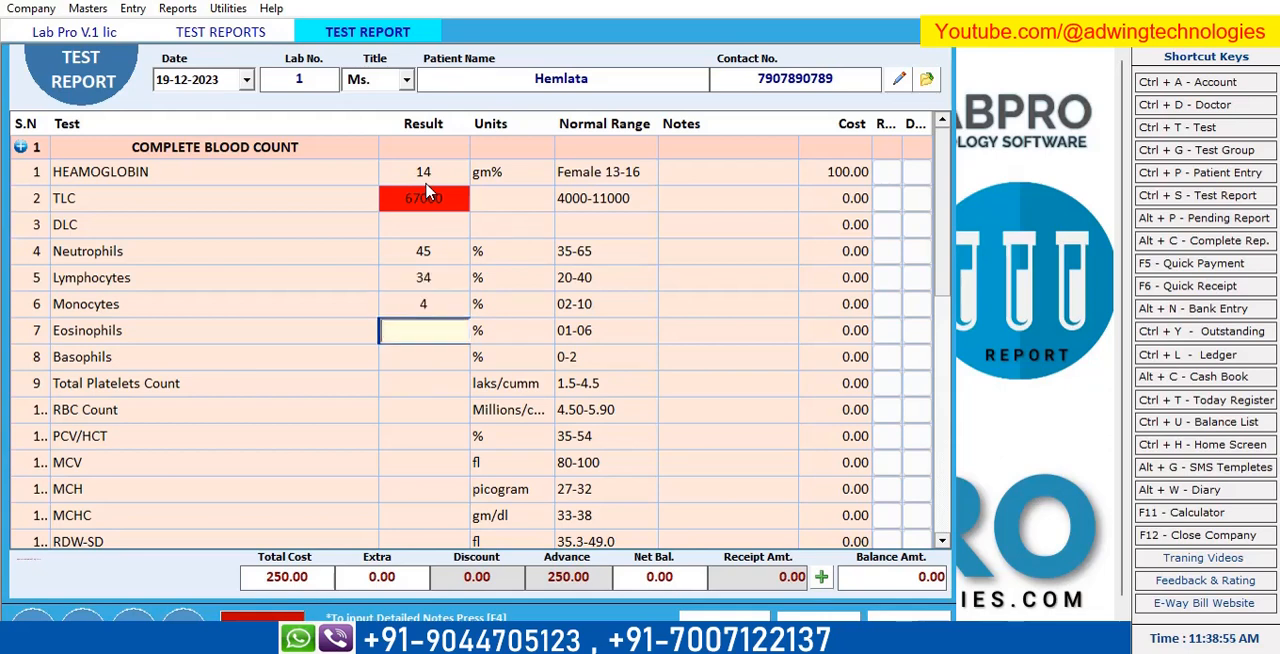
type("5")
key("Return")
type("1")
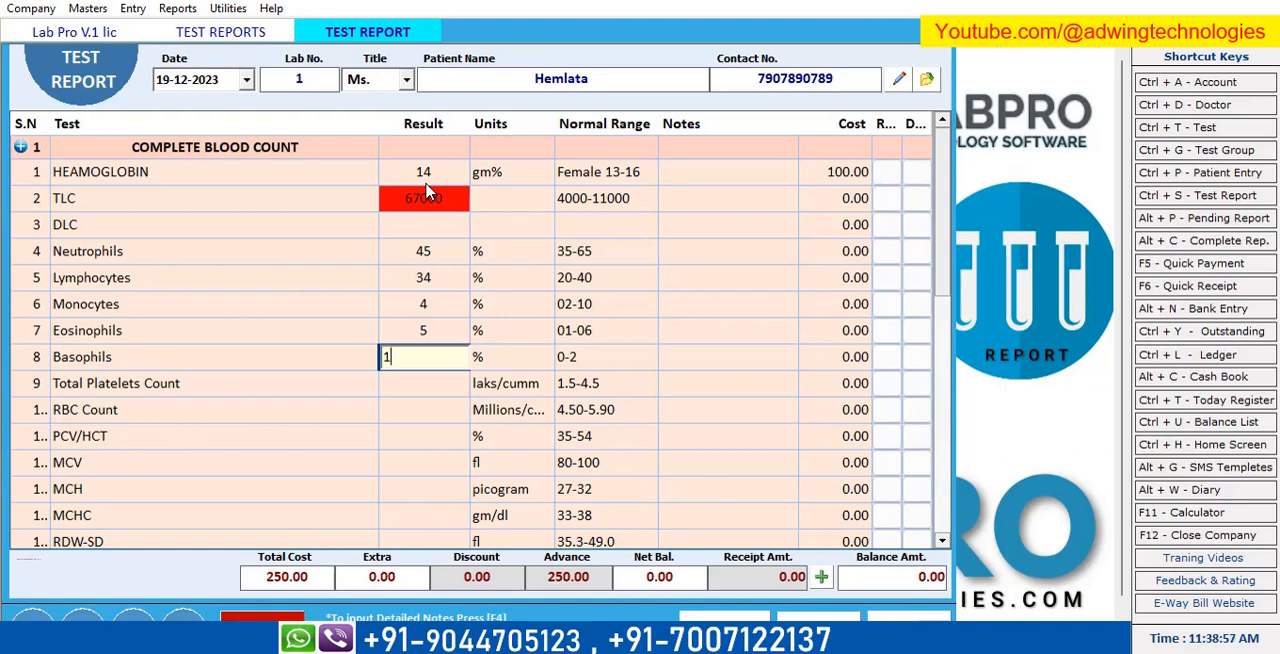
key("Return")
type("3")
key("Return")
Accept RBC count 4.67, PCV/HCT 42, MCV 89.94, MCH 29.98 and MCHC 33.33 as results.
type("4.67")
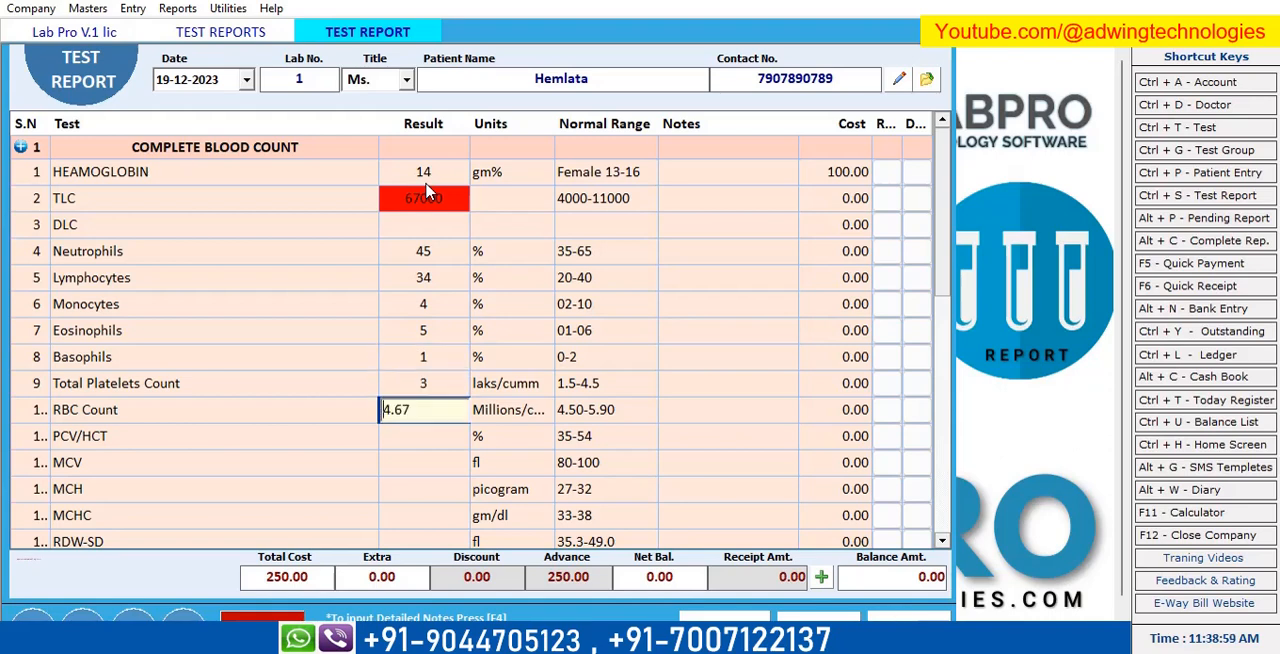
key("Return")
type("42")
key("Return")
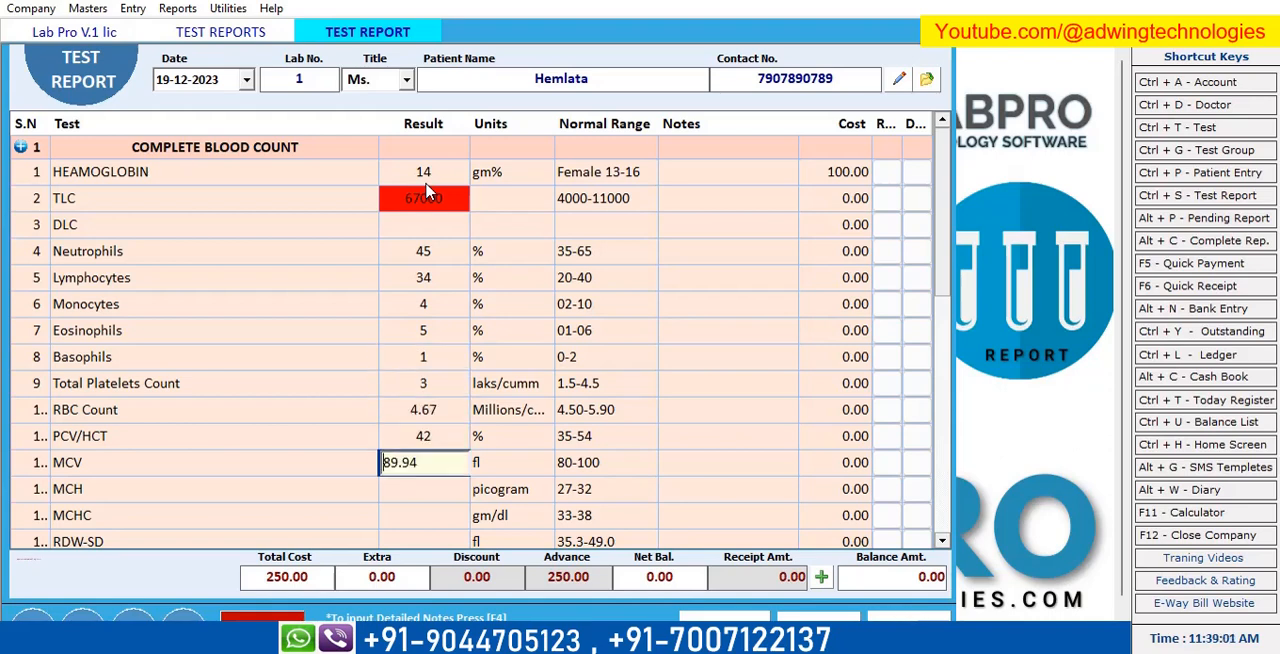
key("Return")
key("Return")
key("Return")
key("Return")
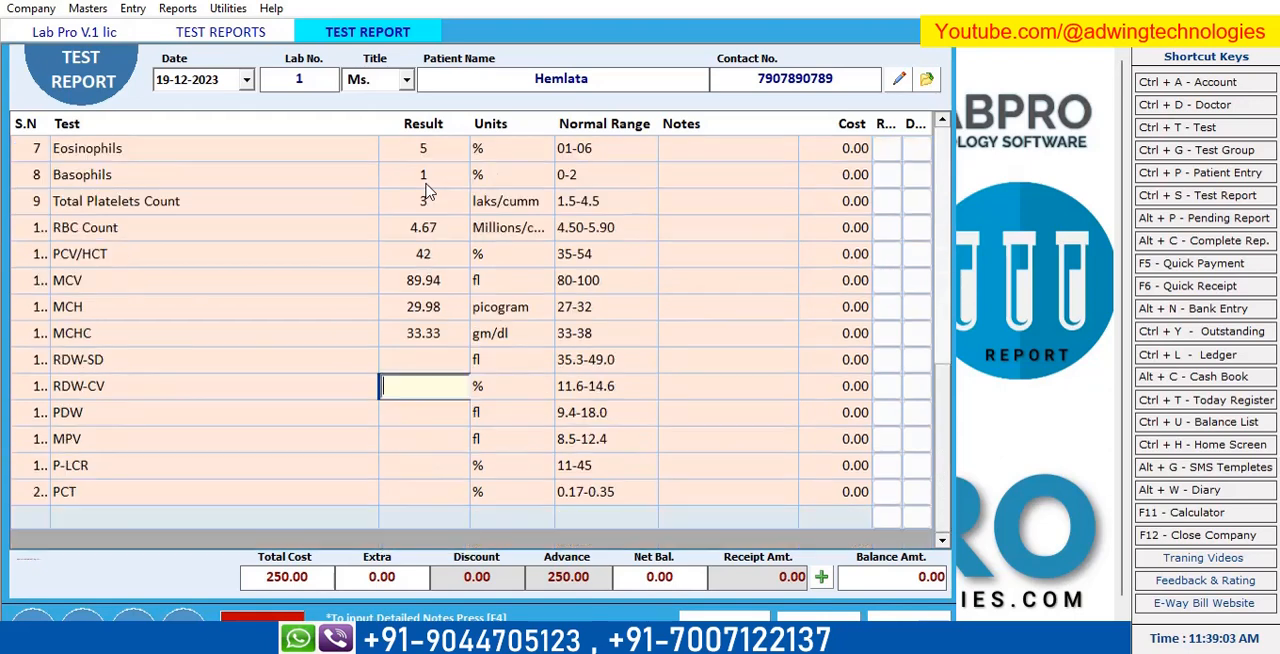
Enter the RDW-SD result as 48, RDW-CV as 12 and PDW as 45.
key("Return")
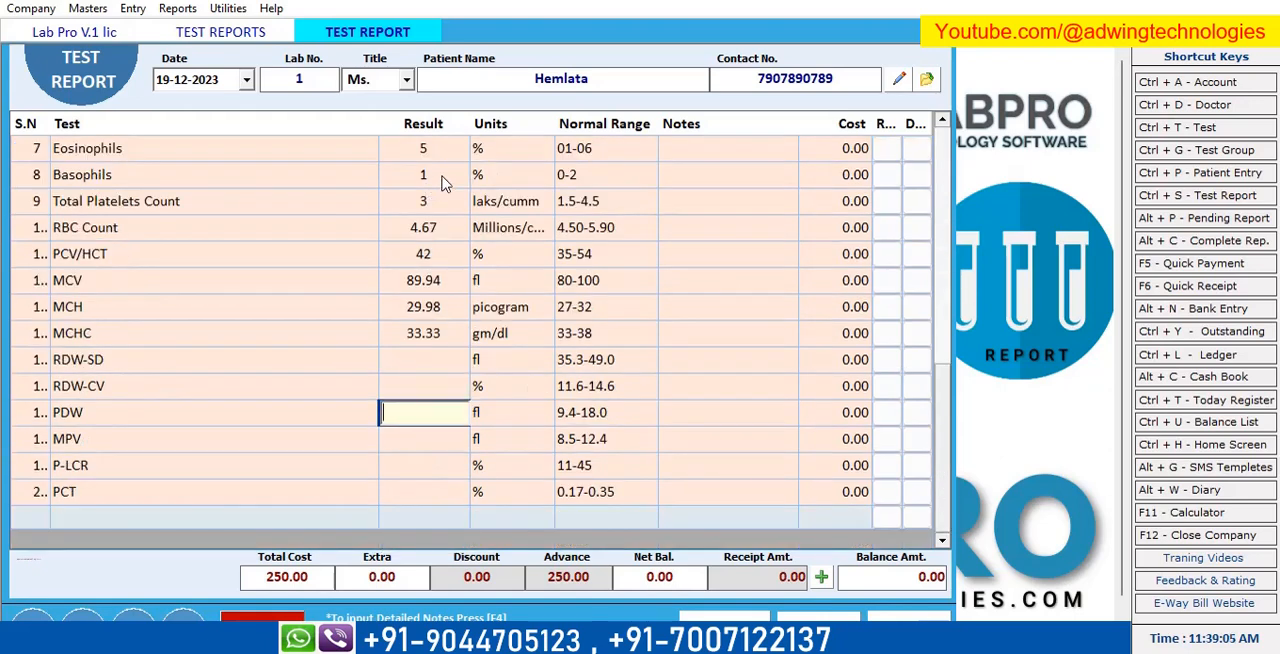
left_click(440, 364)
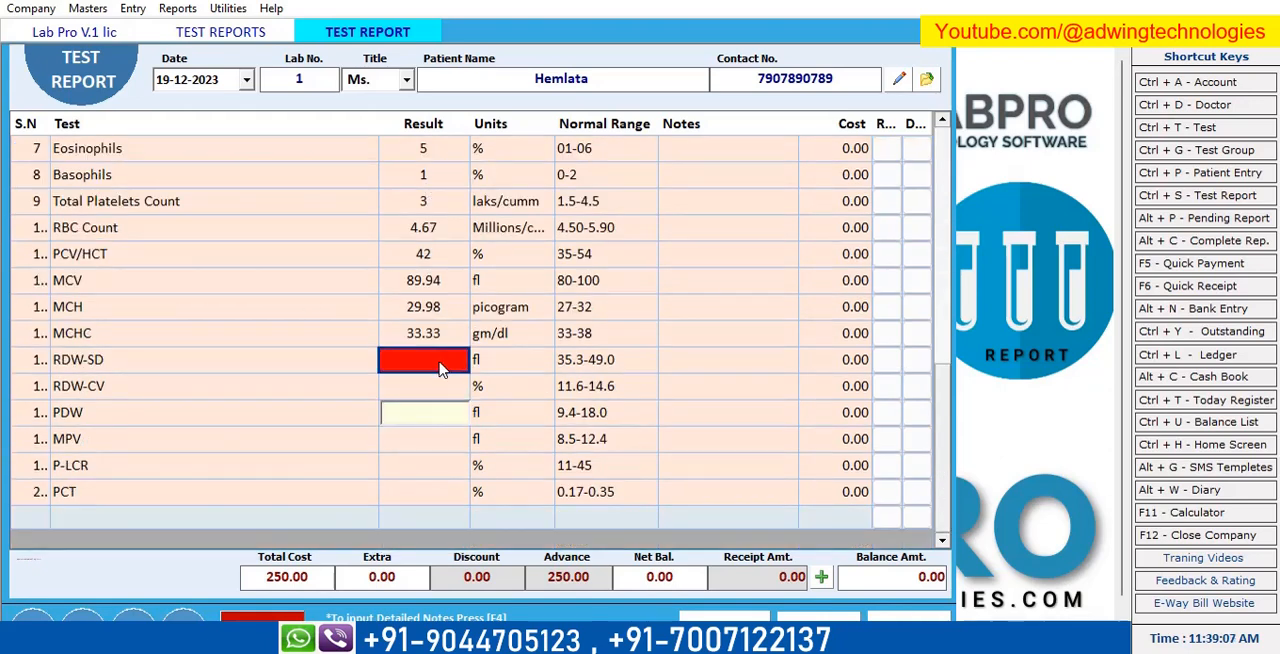
type("45")
left_click(443, 366)
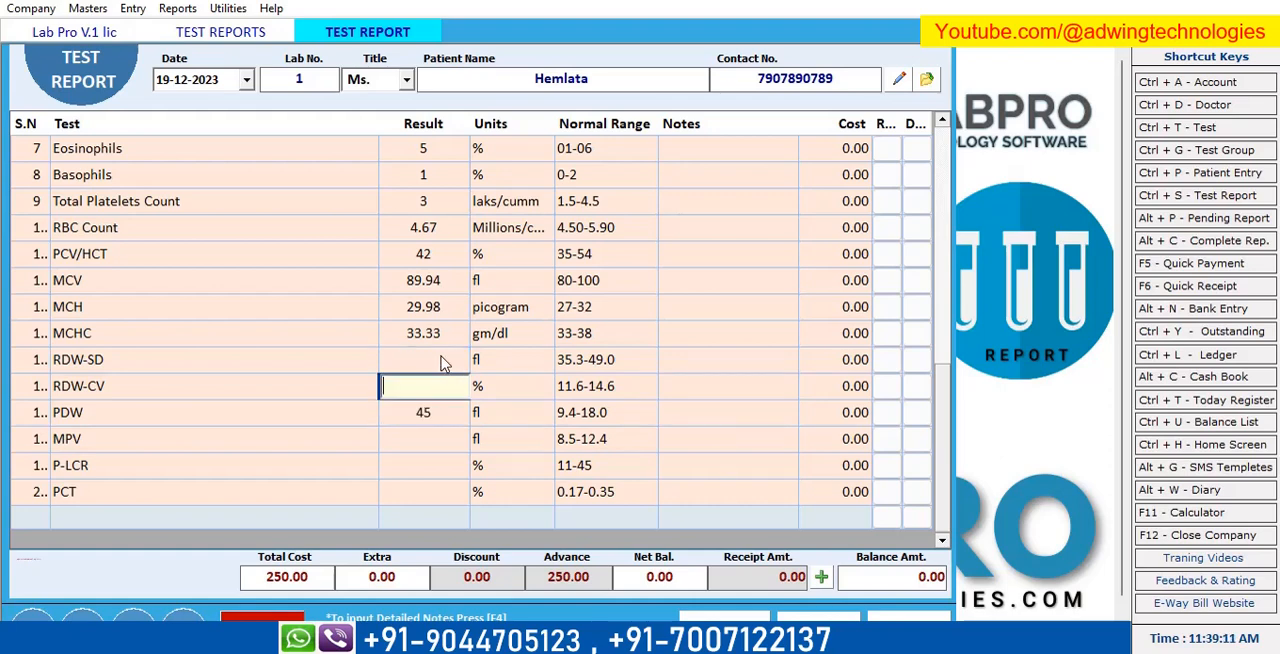
type("4")
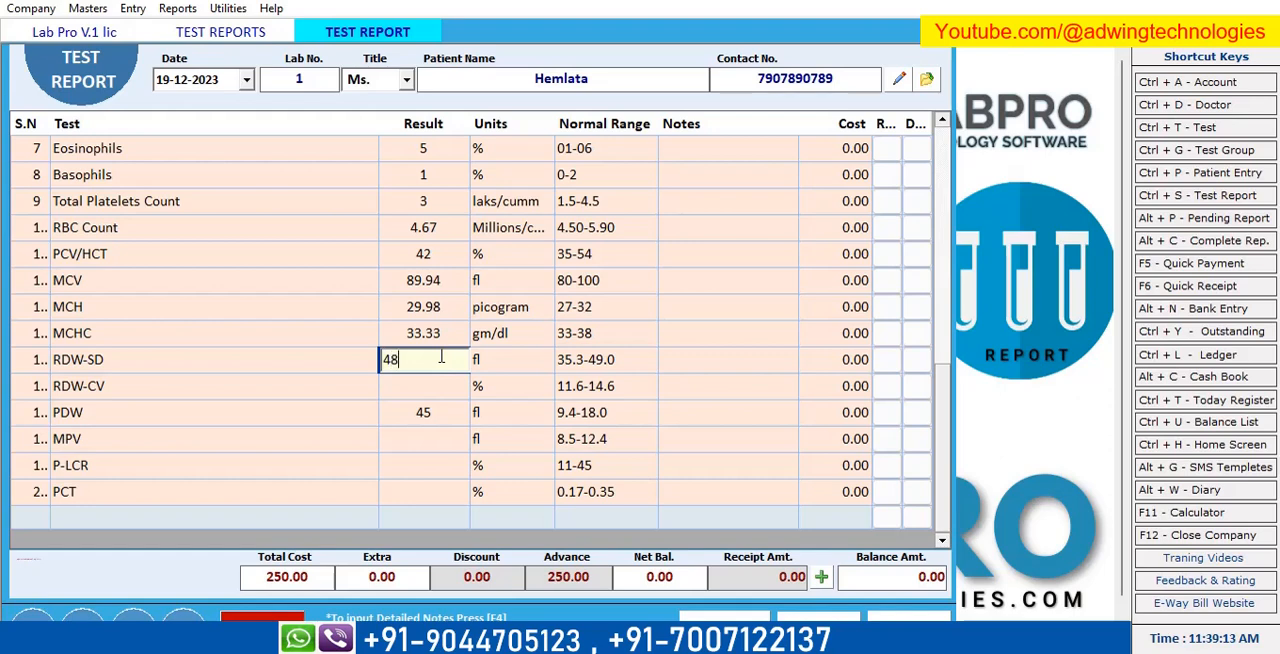
type("8")
key("Return")
type("1")
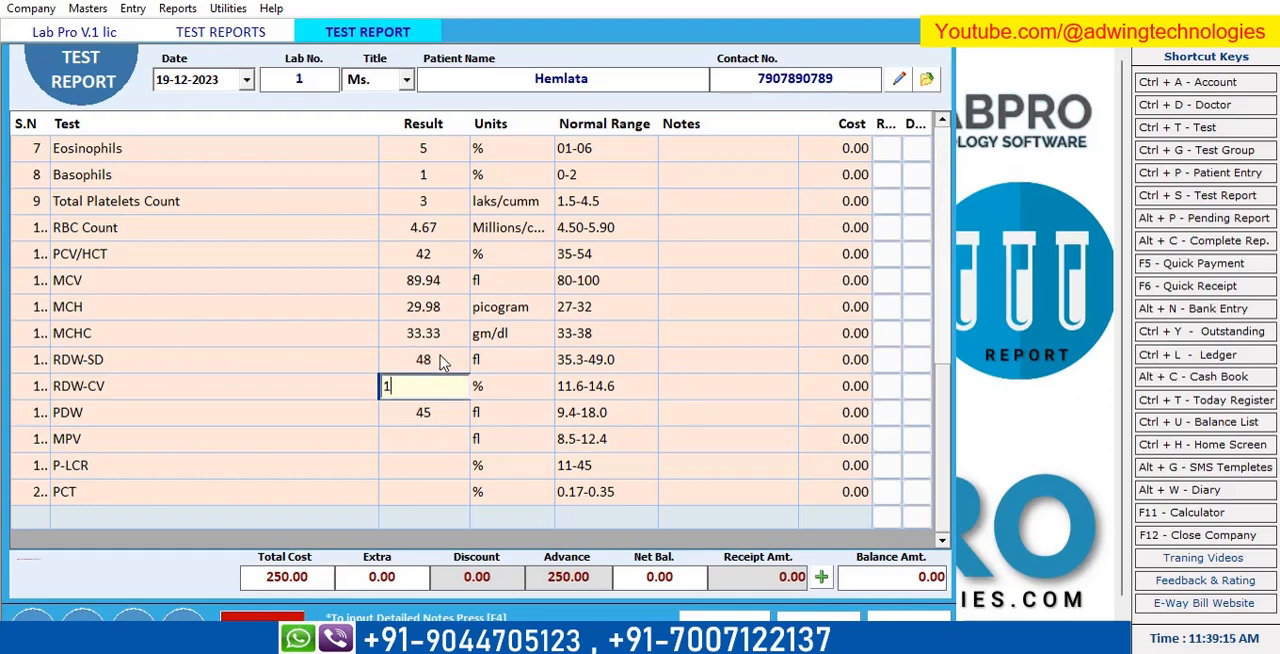
type("2")
key("Return")
Enter the MPV result as 6, P-LCR as 16 and PCT as .16.
key("Return")
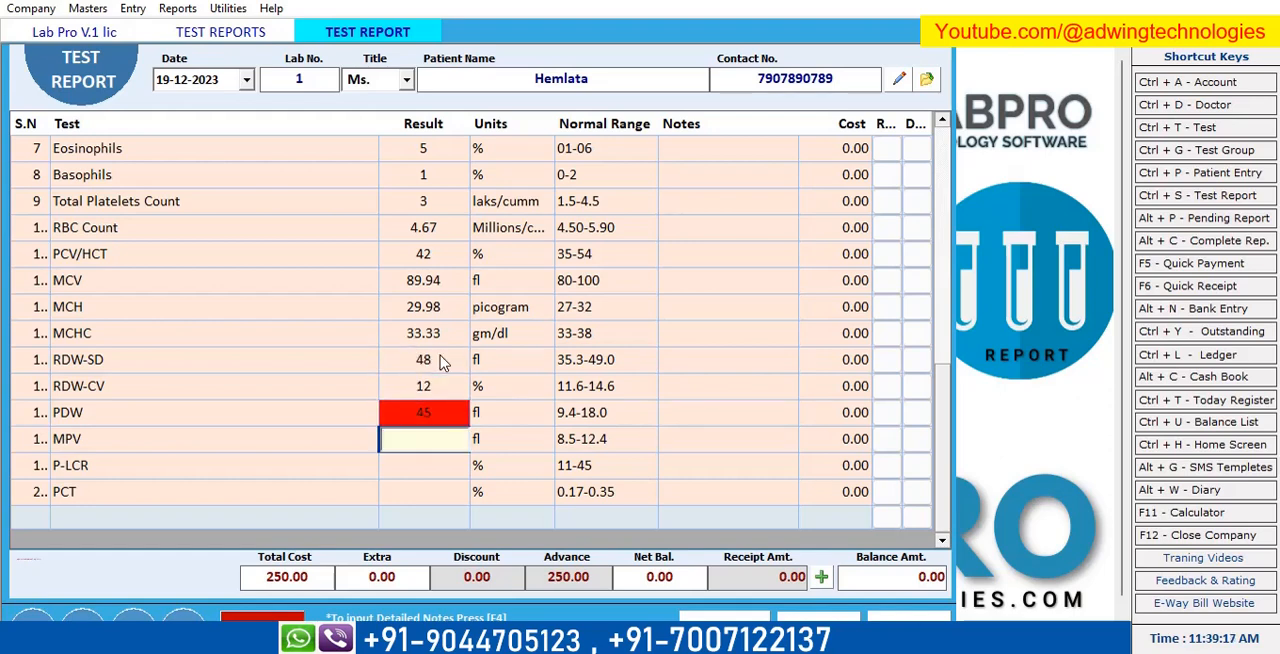
type("6")
key("Return")
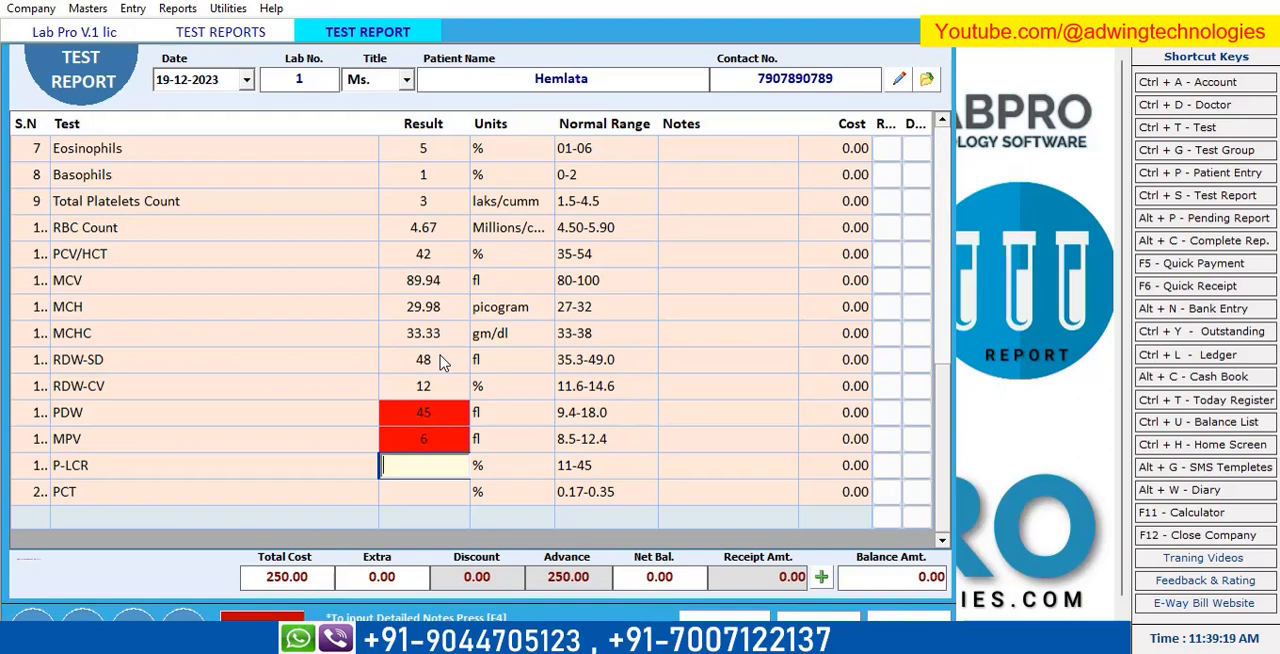
type("16")
key("Return")
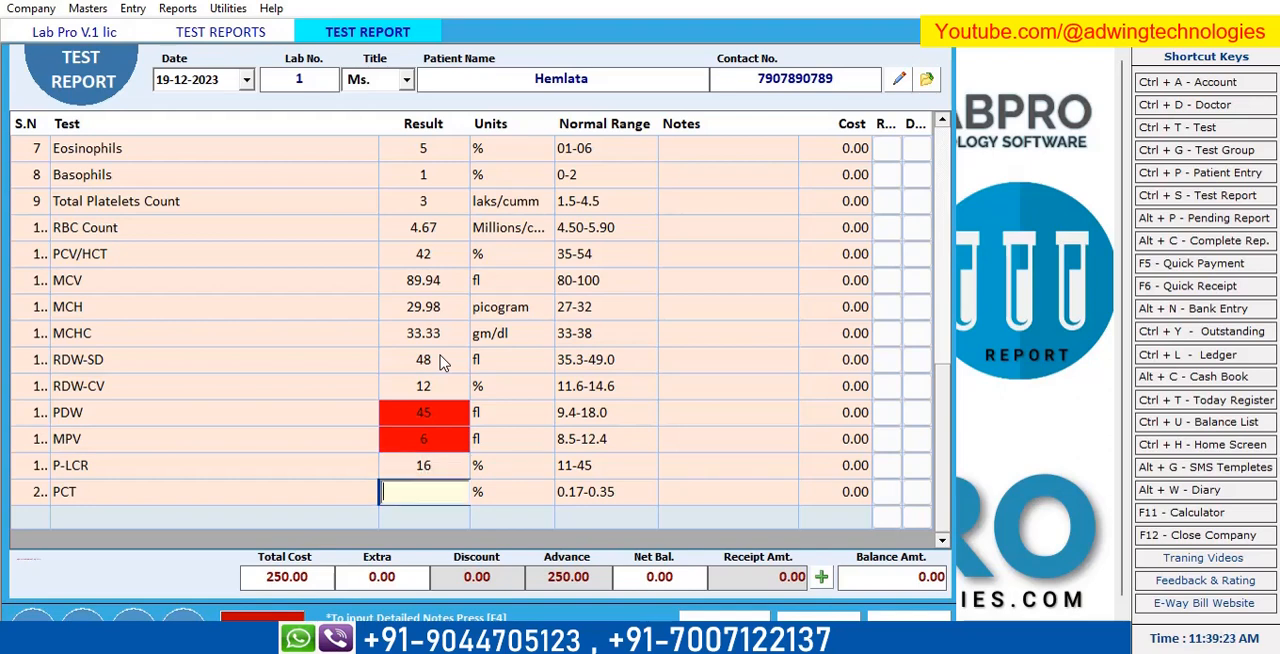
type(".16")
key("Return")
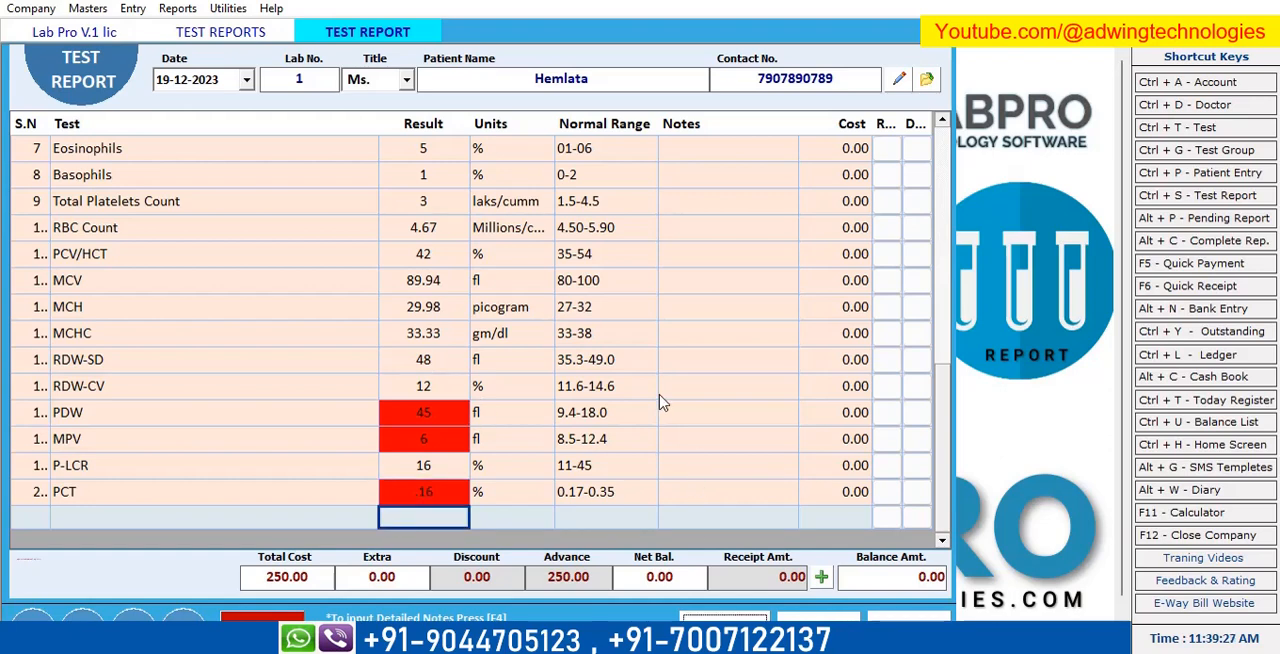
Open the patient's entry from the test report and list the tests of the TORCH PROFILE group.
scroll(642, 398, "up", 1)
scroll(721, 522, "down", 1)
left_click(927, 82)
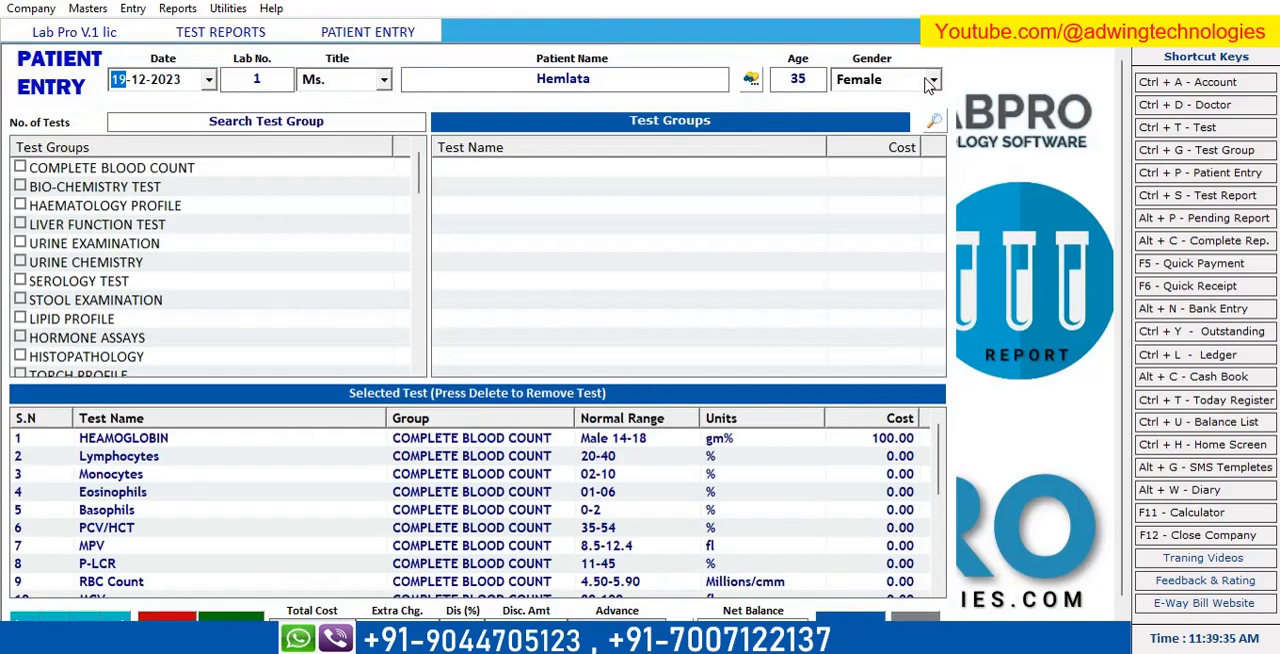
scroll(110, 200, "down", 5)
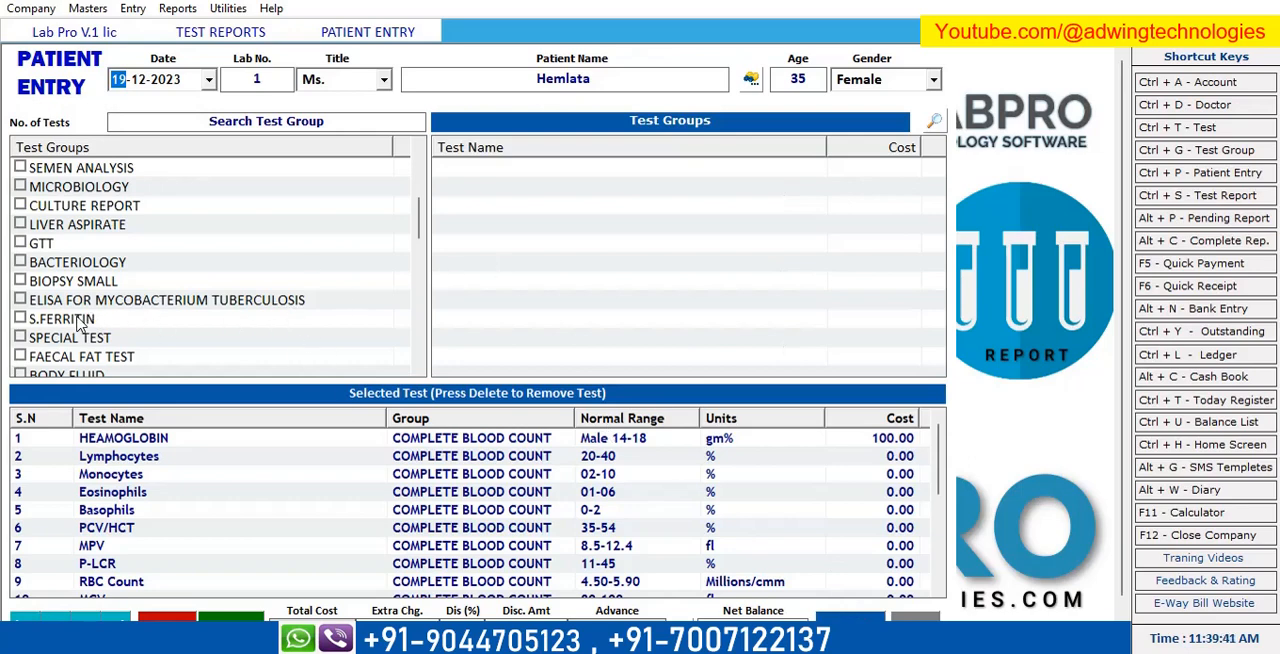
scroll(85, 325, "down", 1)
scroll(63, 262, "up", 2)
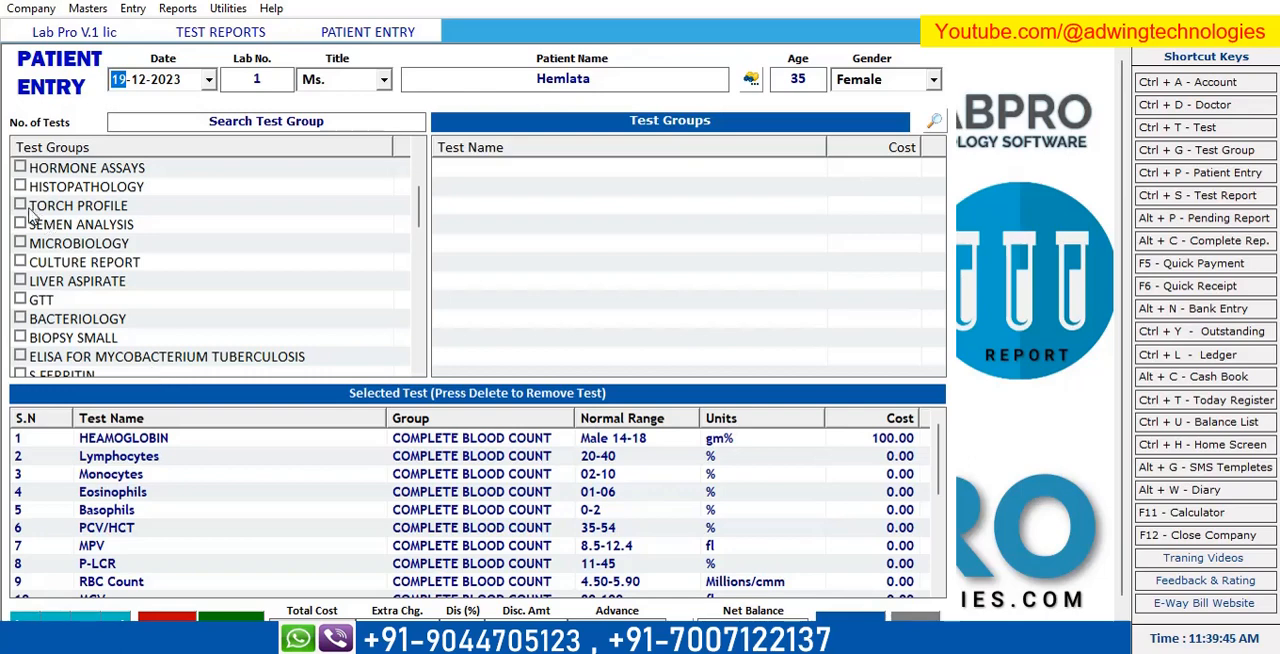
left_click(20, 206)
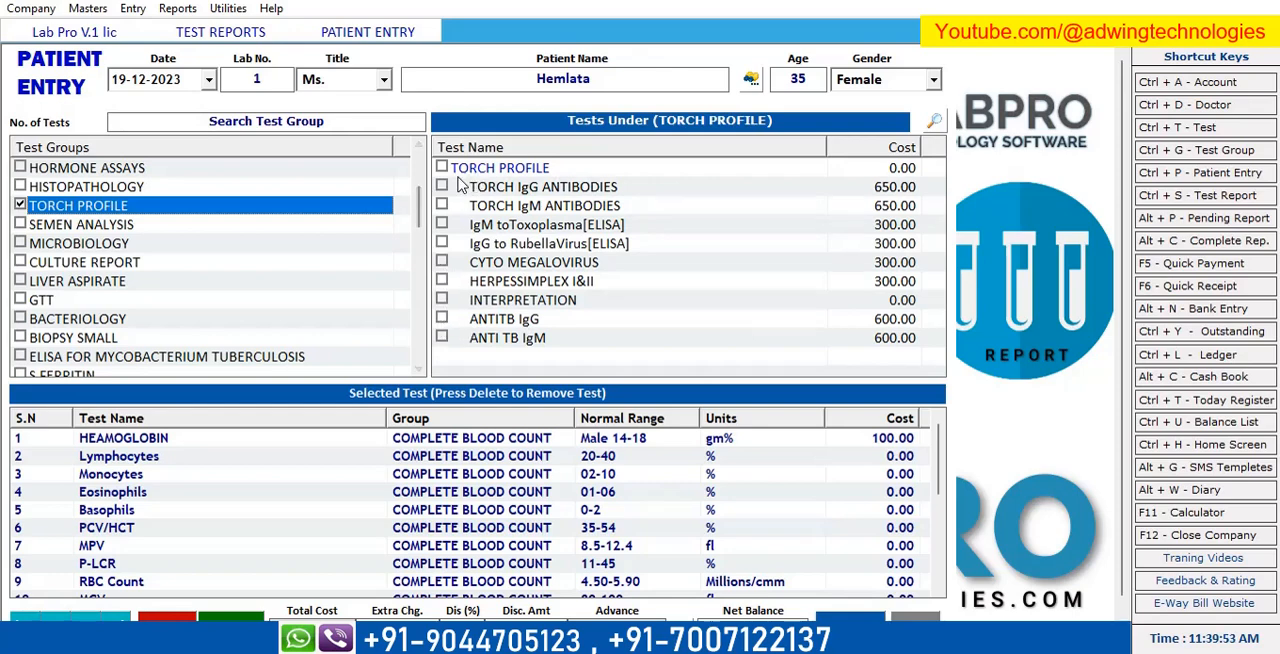
Add S BILIRUBIN(Total) and S BILIRUBIN (Direct) from the LIVER FUNCTION TEST group to the patient's tests.
scroll(62, 300, "up", 3)
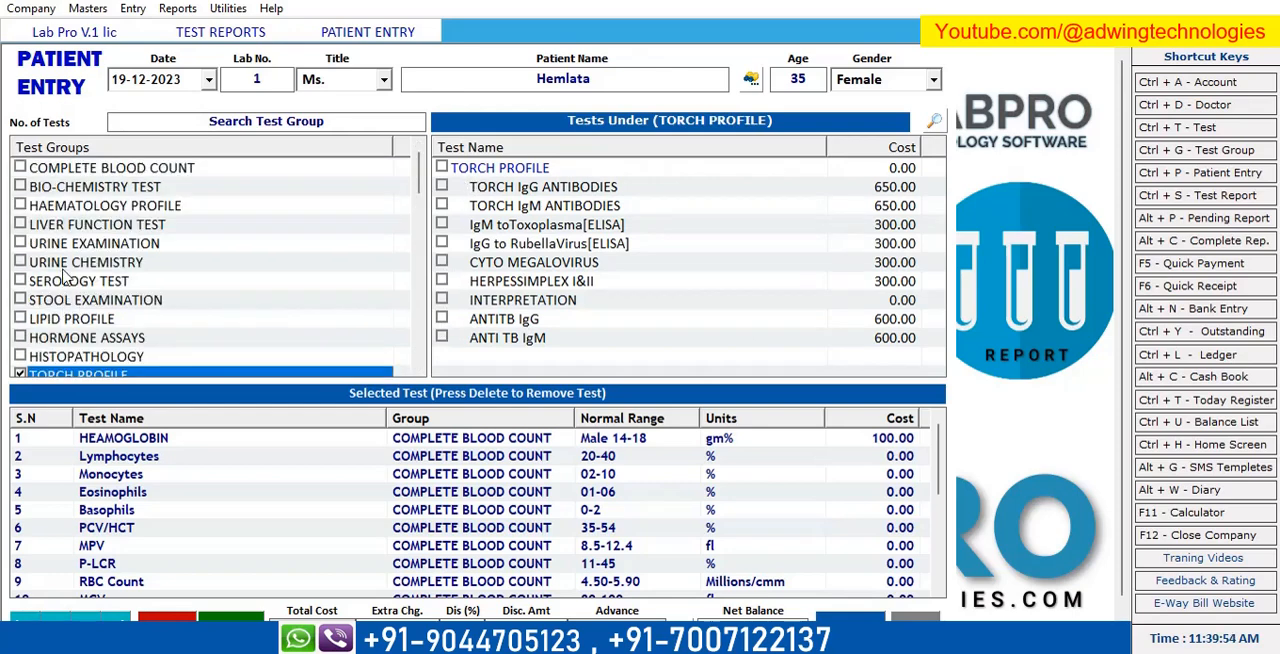
left_click(21, 225)
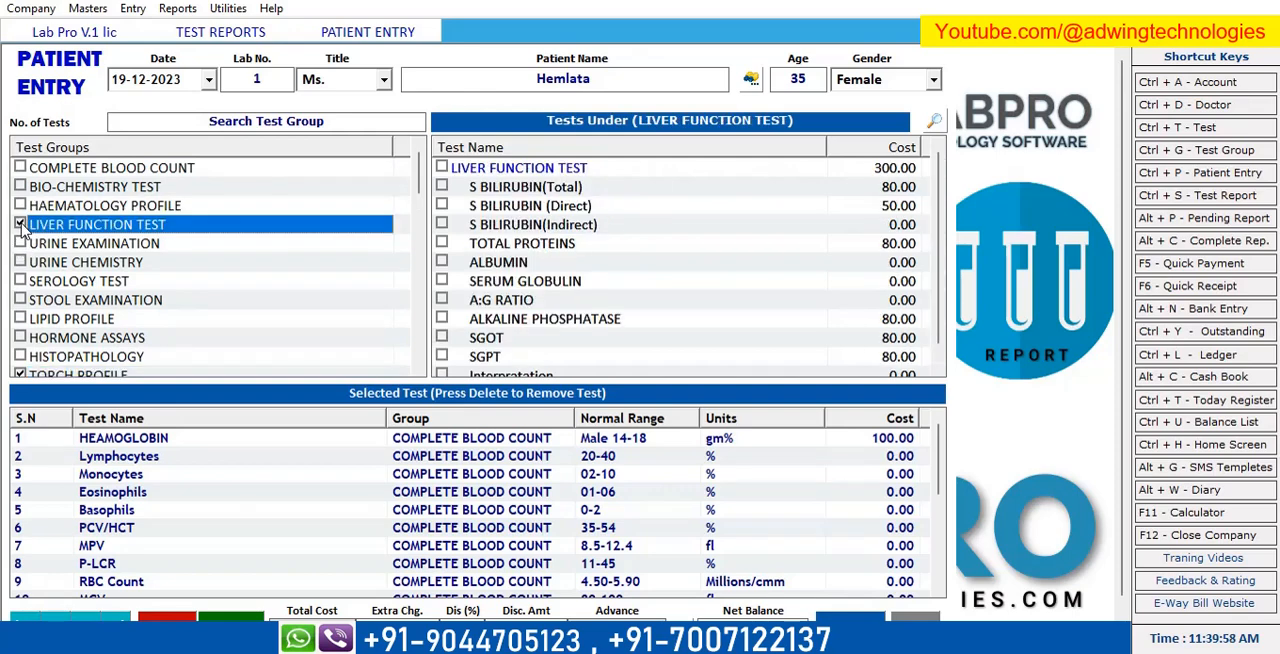
left_click(441, 187)
left_click(442, 205)
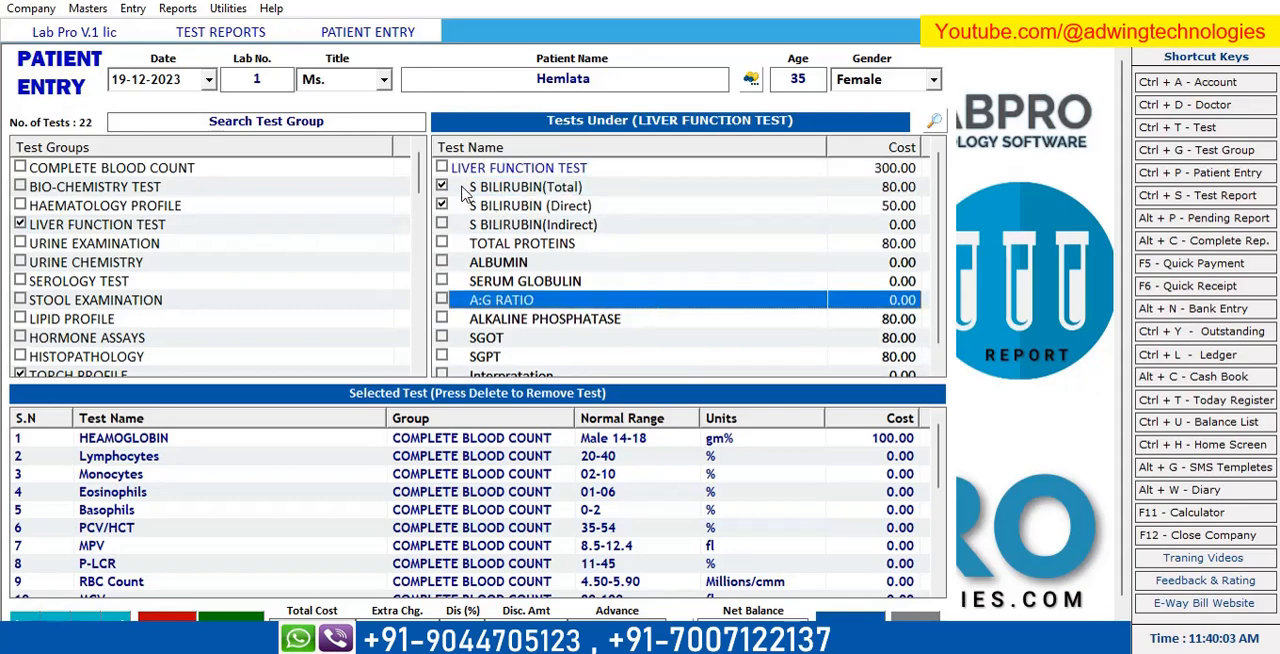
Save the updated patient entry, declining both the receipt preview and the test report input.
left_click(850, 615)
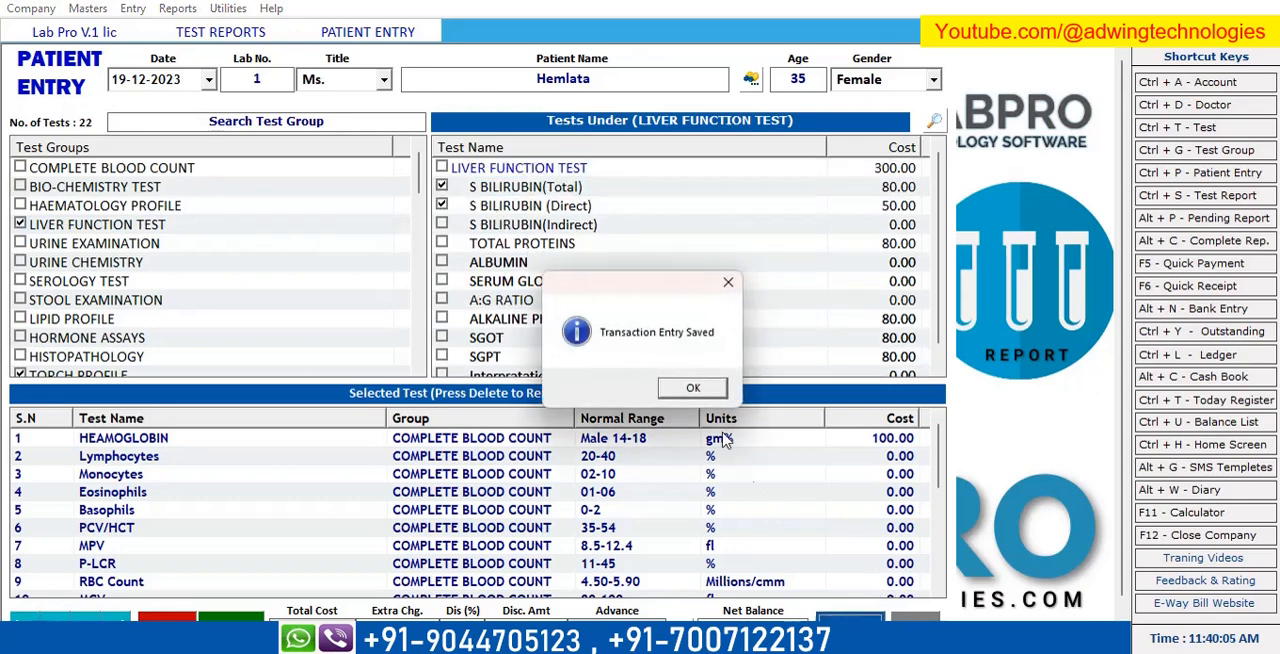
left_click(708, 390)
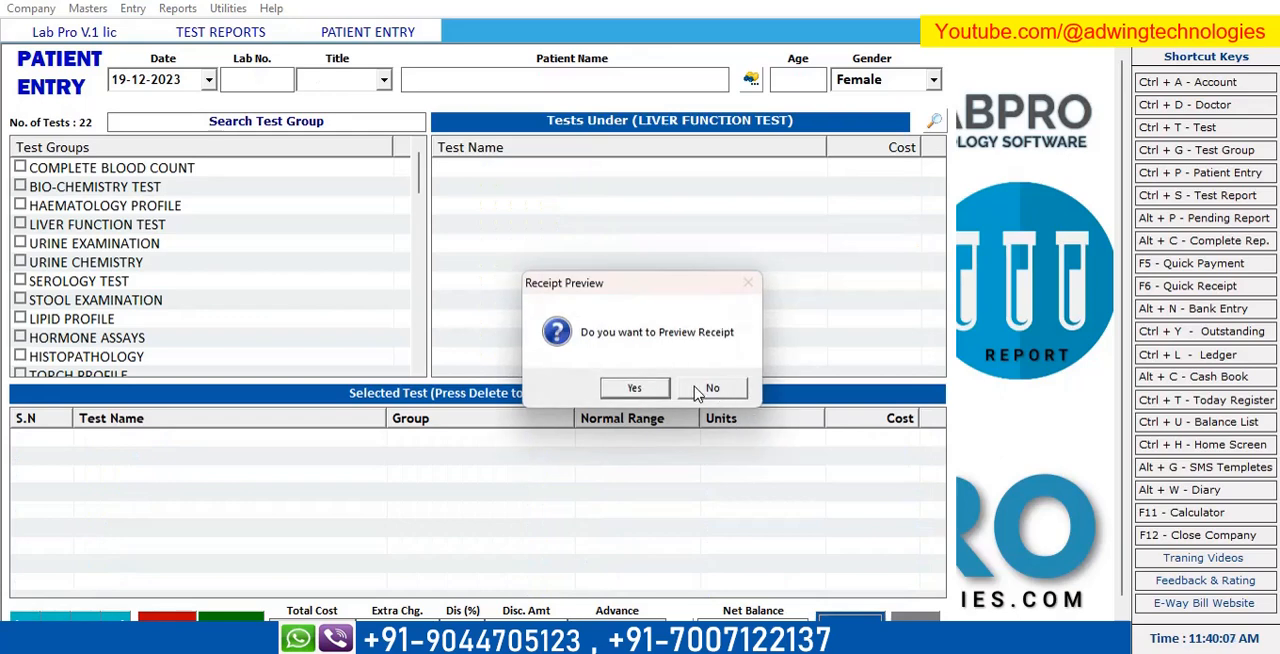
left_click(709, 390)
left_click(705, 390)
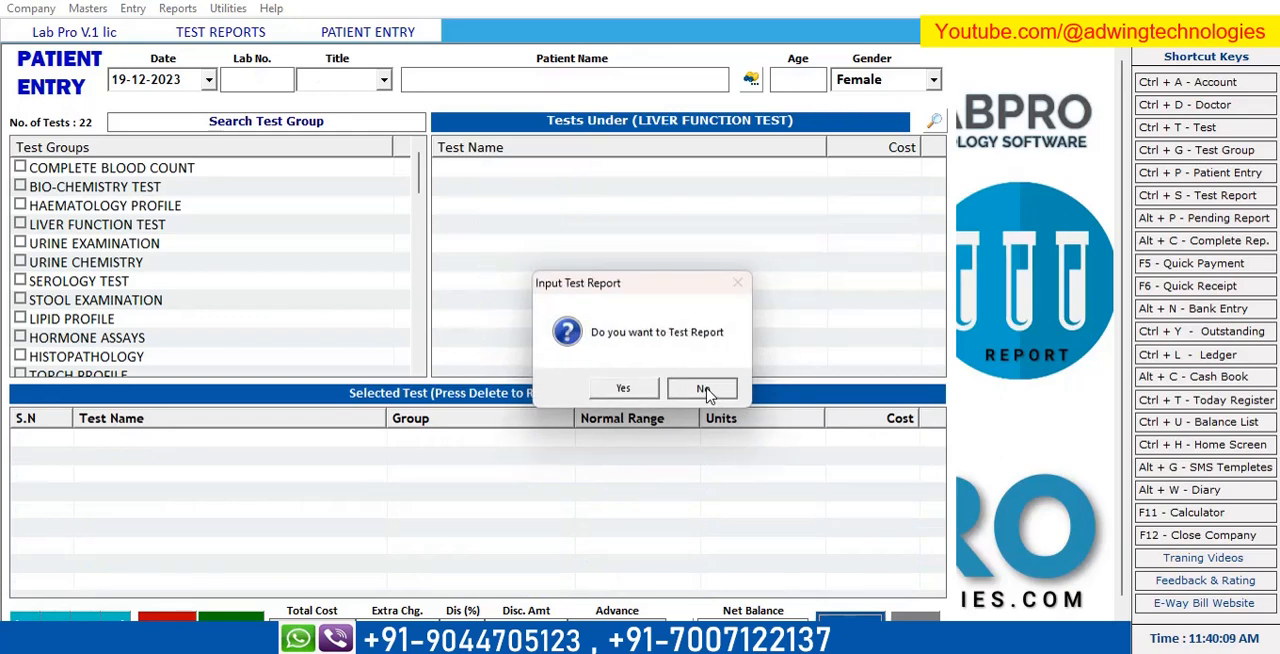
Open the patient's pending test report dated 19-12-2023 from the test reports list.
key("ctrl+s")
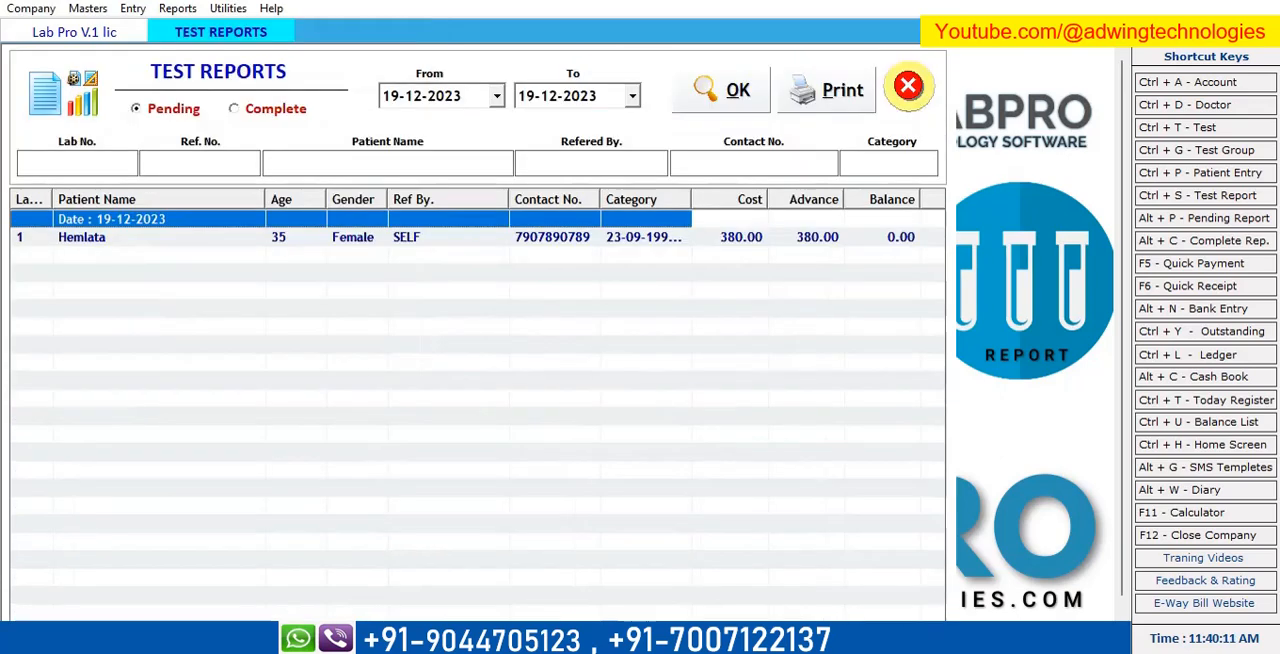
left_click(127, 240)
double_click(126, 242)
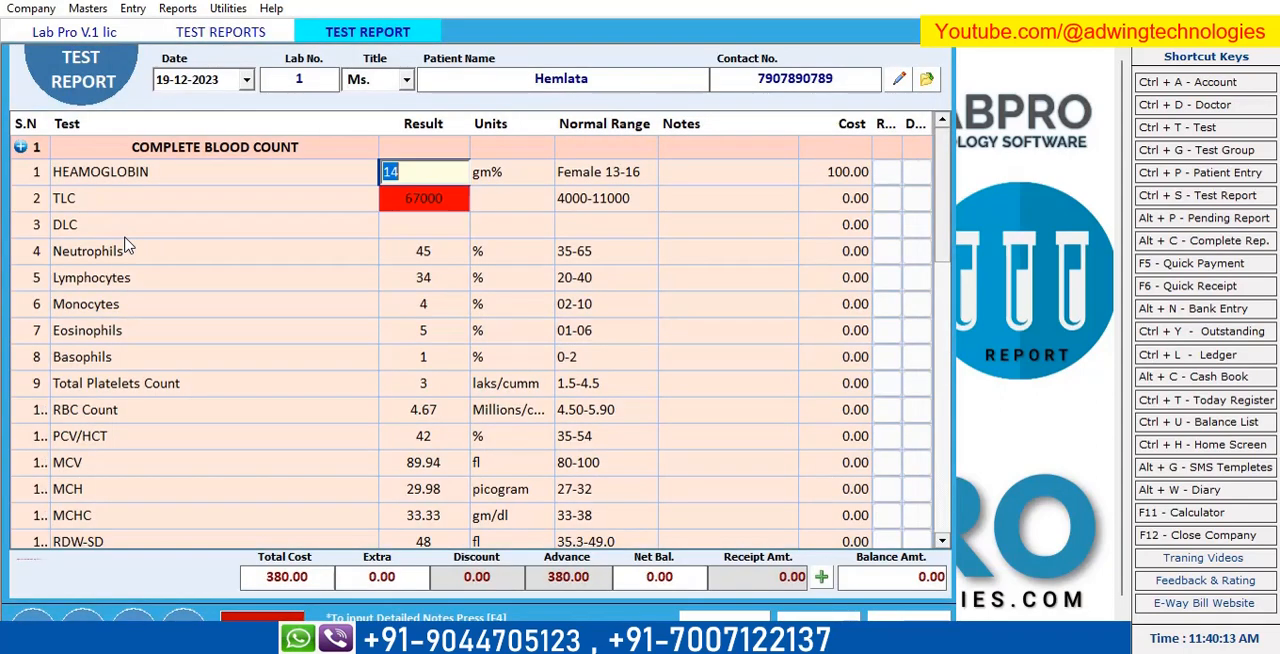
Enter 1.3 for S BILIRUBIN(Total) and .3 for S BILIRUBIN (Direct) under LIVER FUNCTION TEST.
scroll(478, 308, "down", 4)
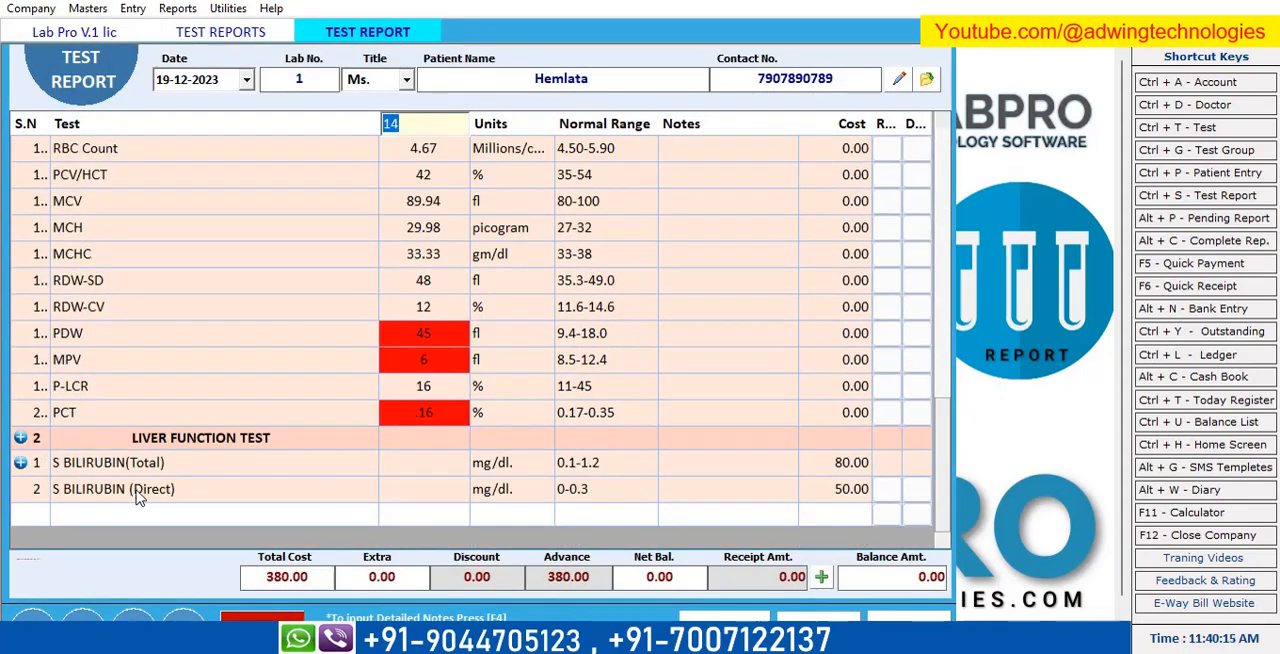
left_click(447, 470)
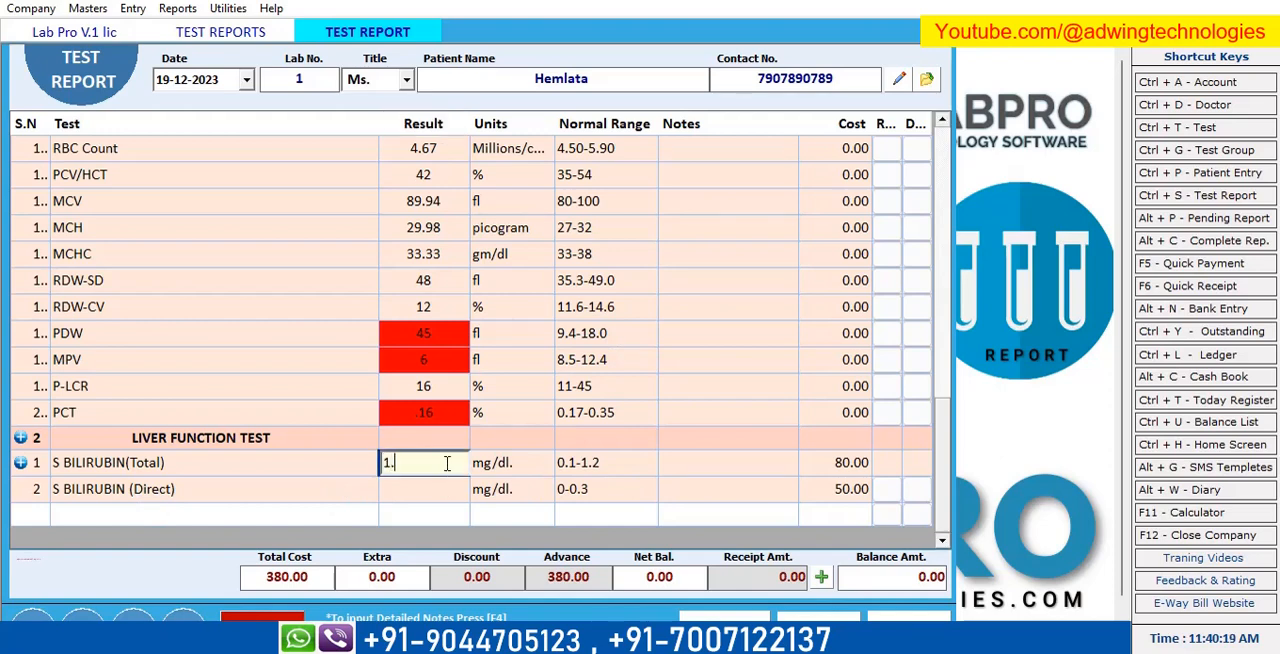
key("Return")
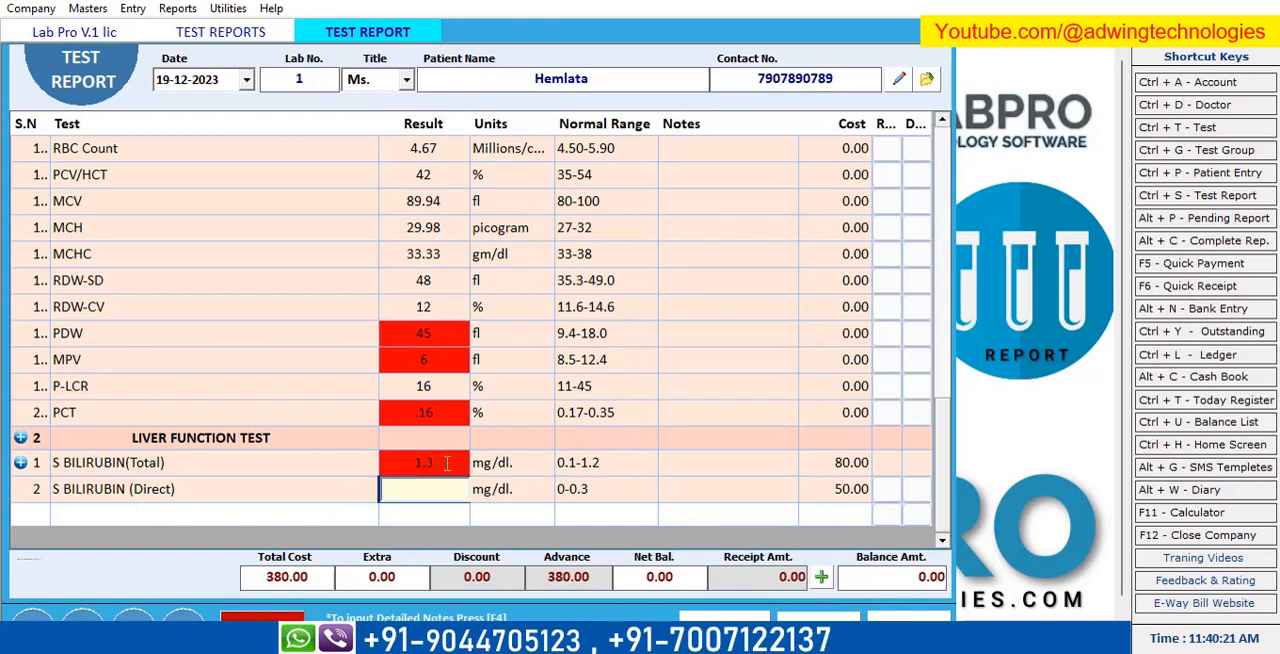
type(".3")
key("Return")
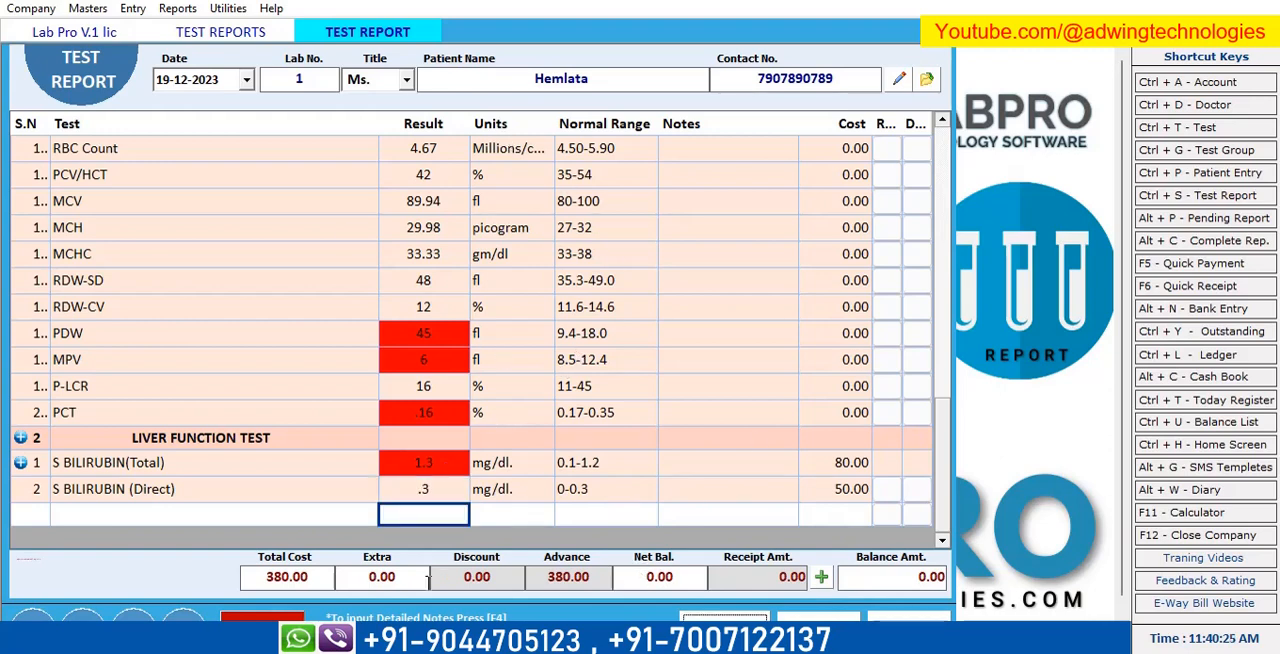
Save the test report without adding a payment and send its COMPLETE BLOOD COUNT and LIVER FUNCTION TEST groups to printing.
left_click(821, 579)
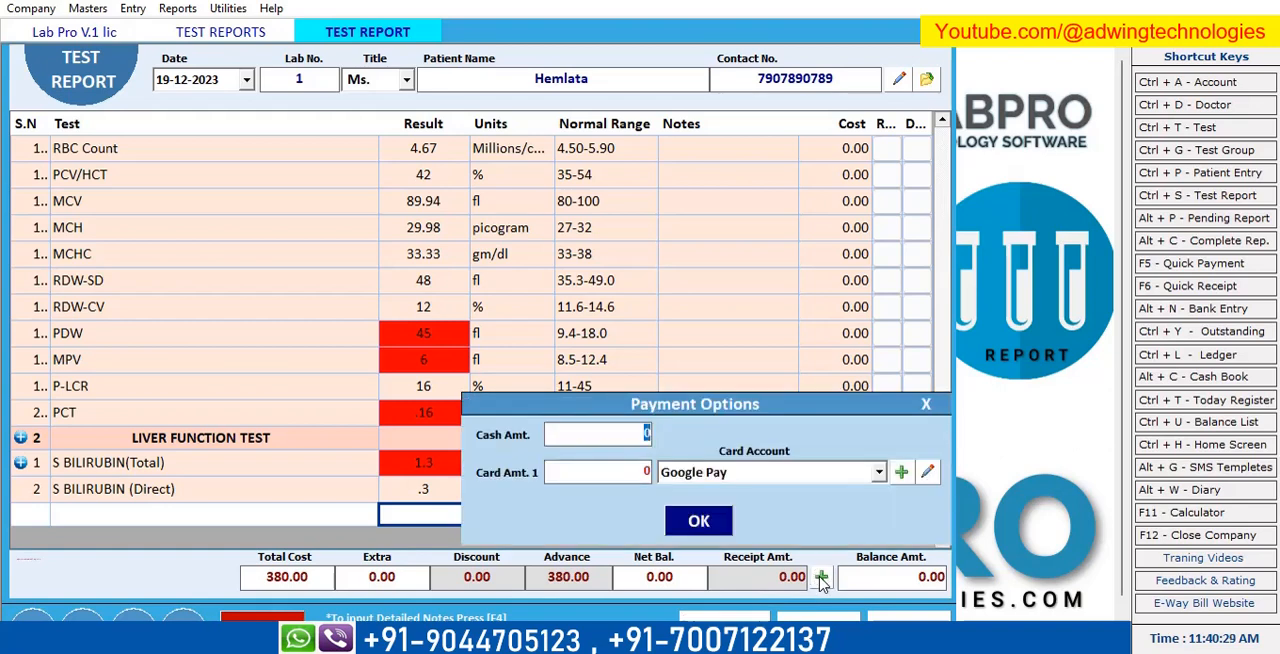
left_click(926, 406)
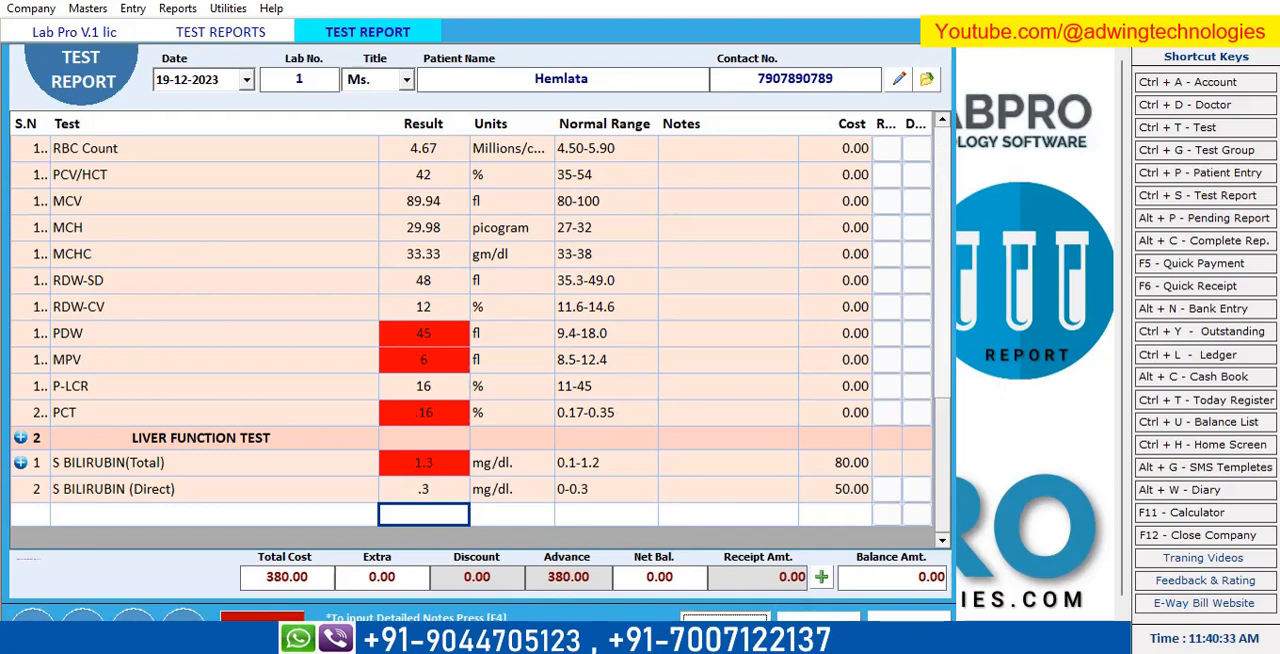
left_click(690, 390)
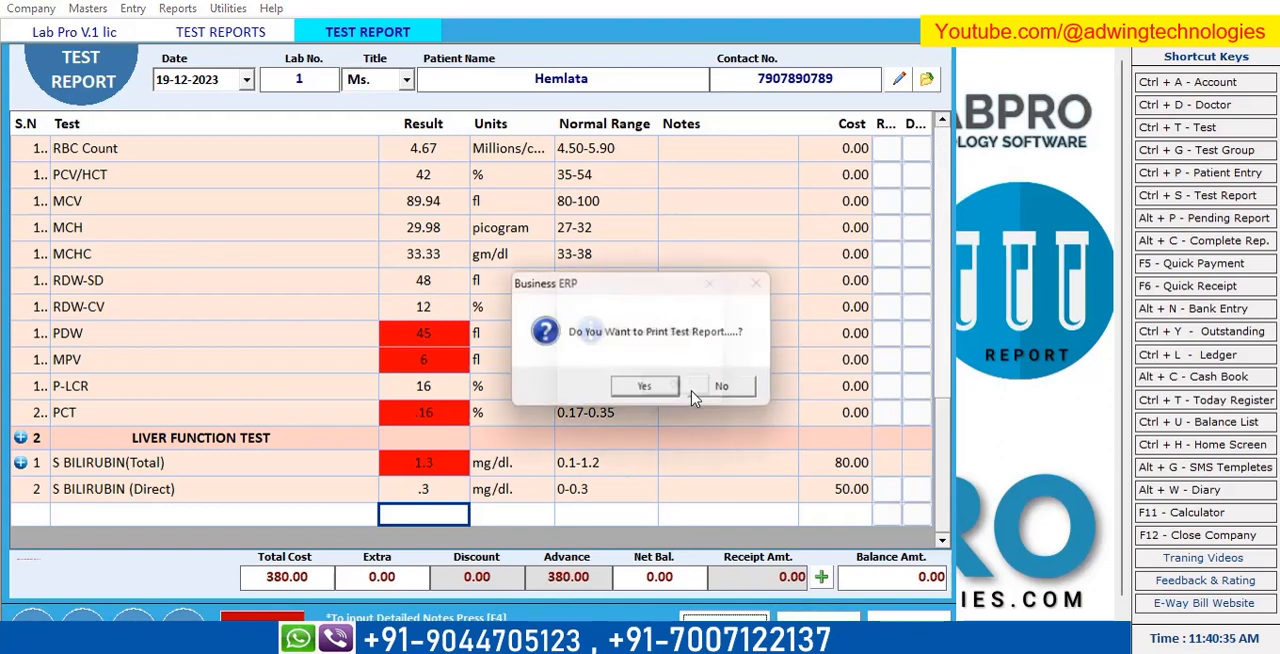
left_click(645, 389)
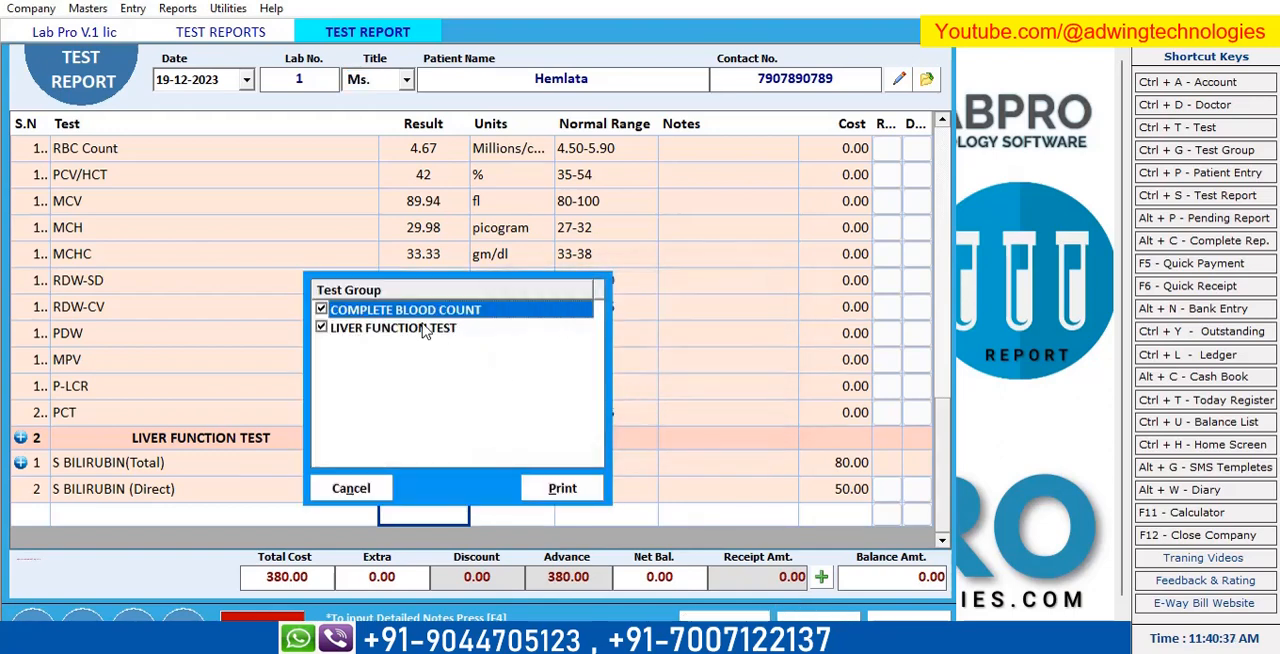
left_click(558, 492)
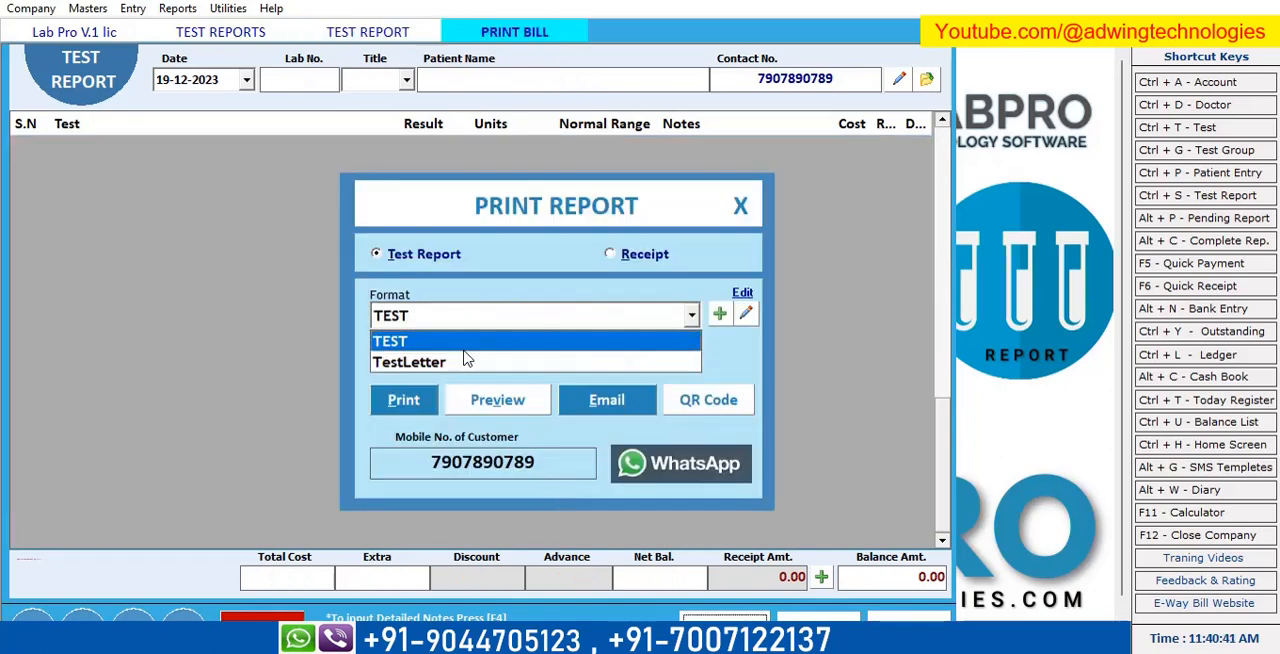
Preview the test report in the TEST format and check its header, results and signature area.
left_click(460, 345)
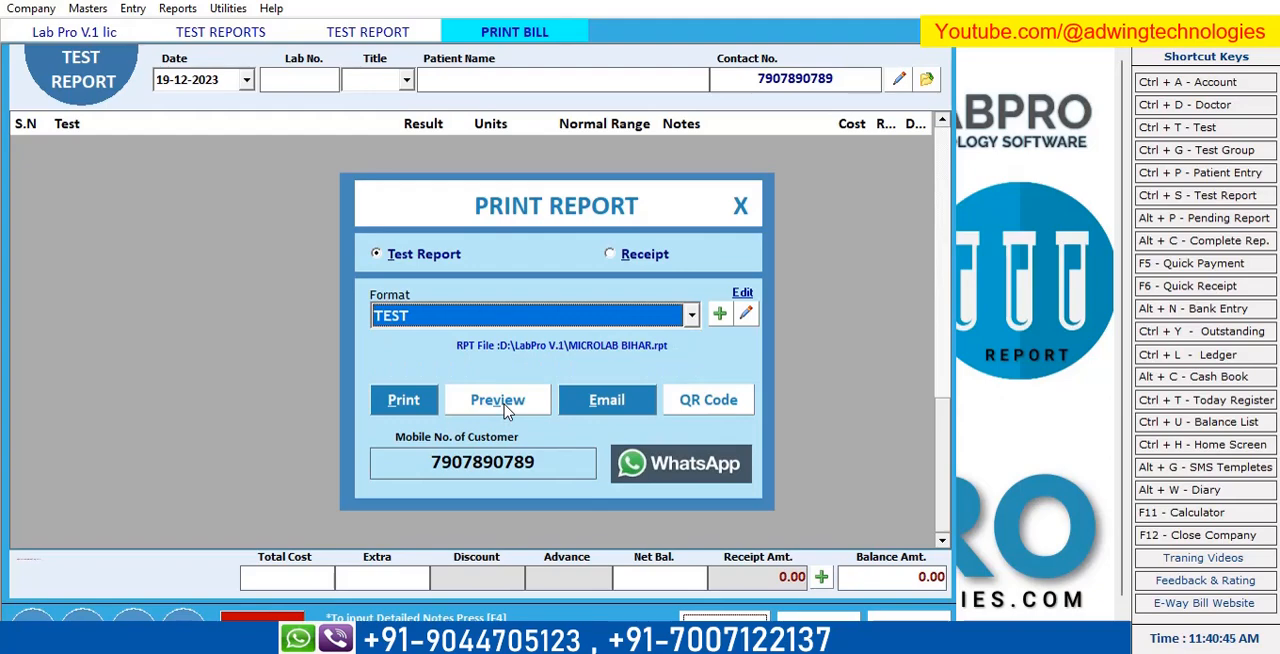
left_click(500, 401)
scroll(630, 568, "down", 5)
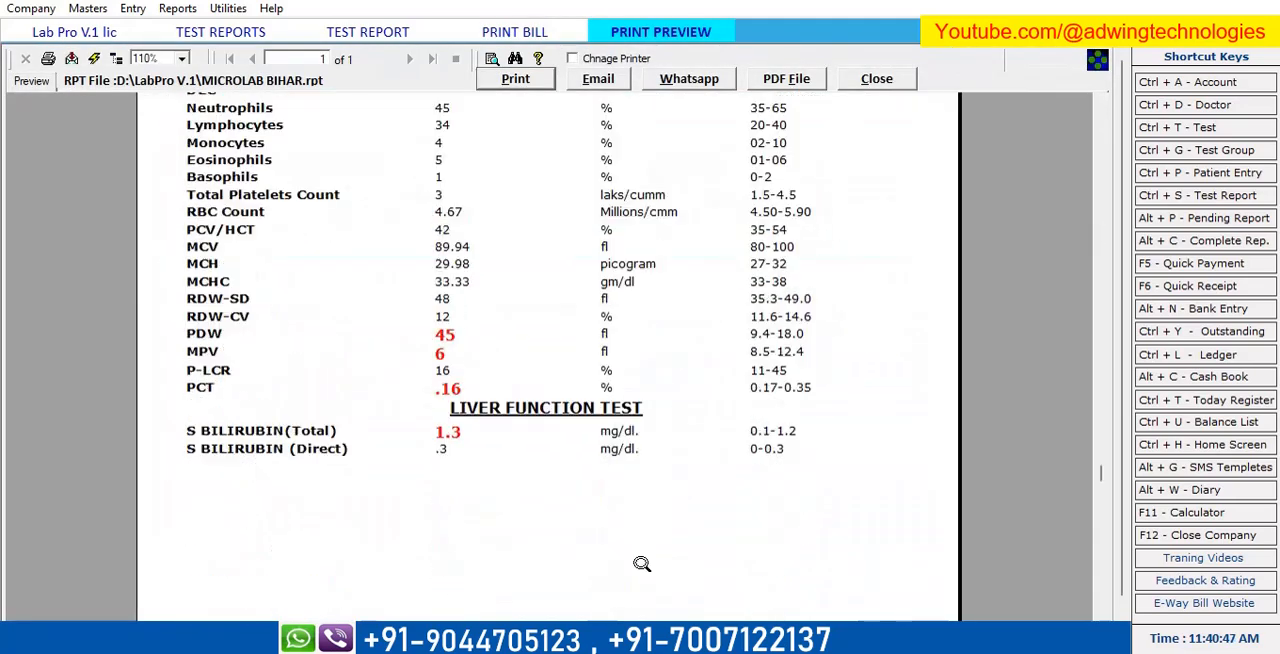
scroll(460, 450, "up", 5)
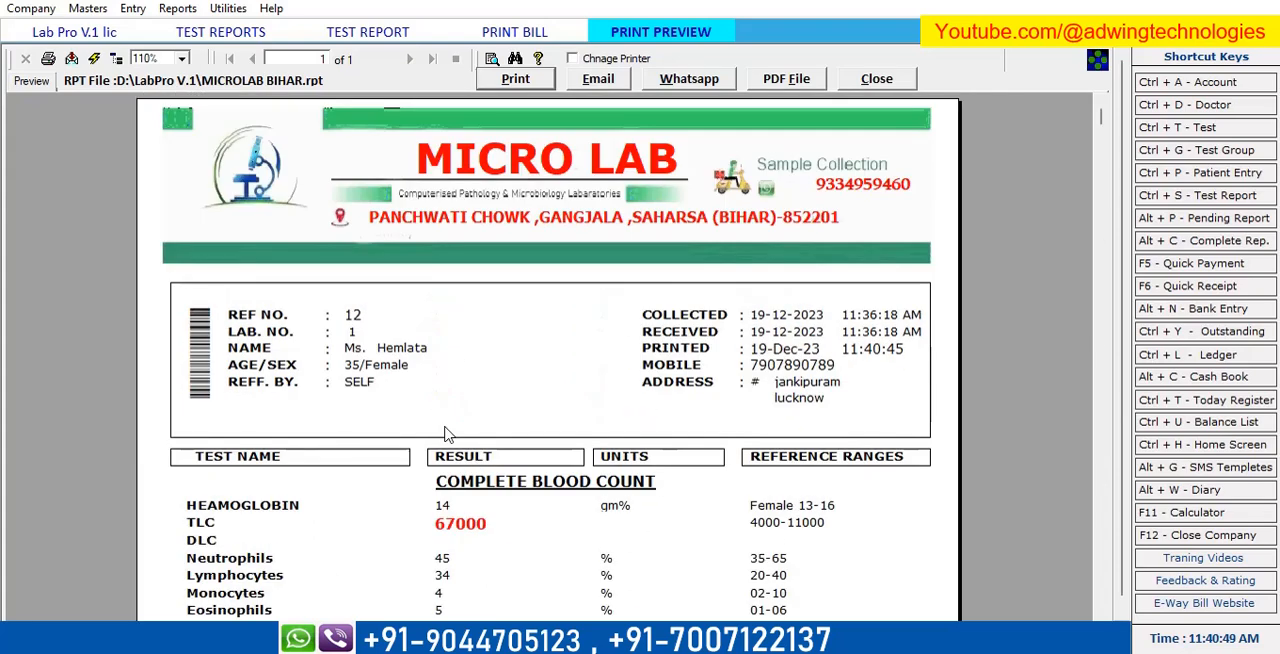
scroll(530, 505, "down", 8)
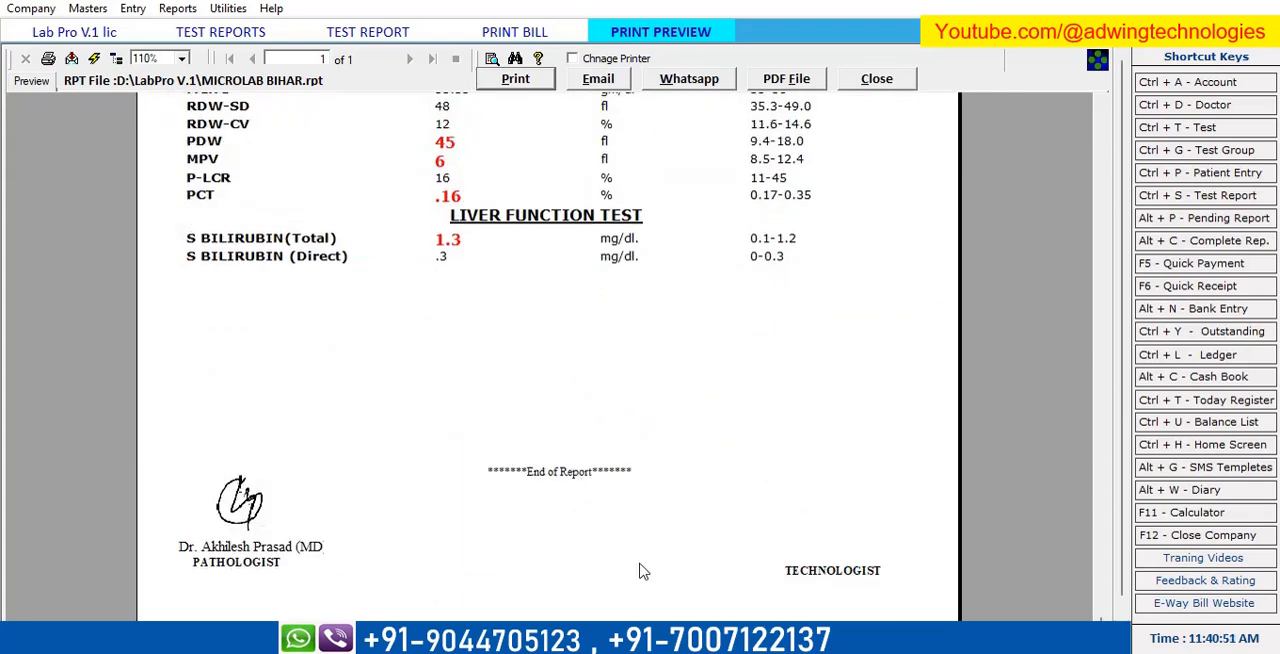
scroll(710, 527, "up", 10)
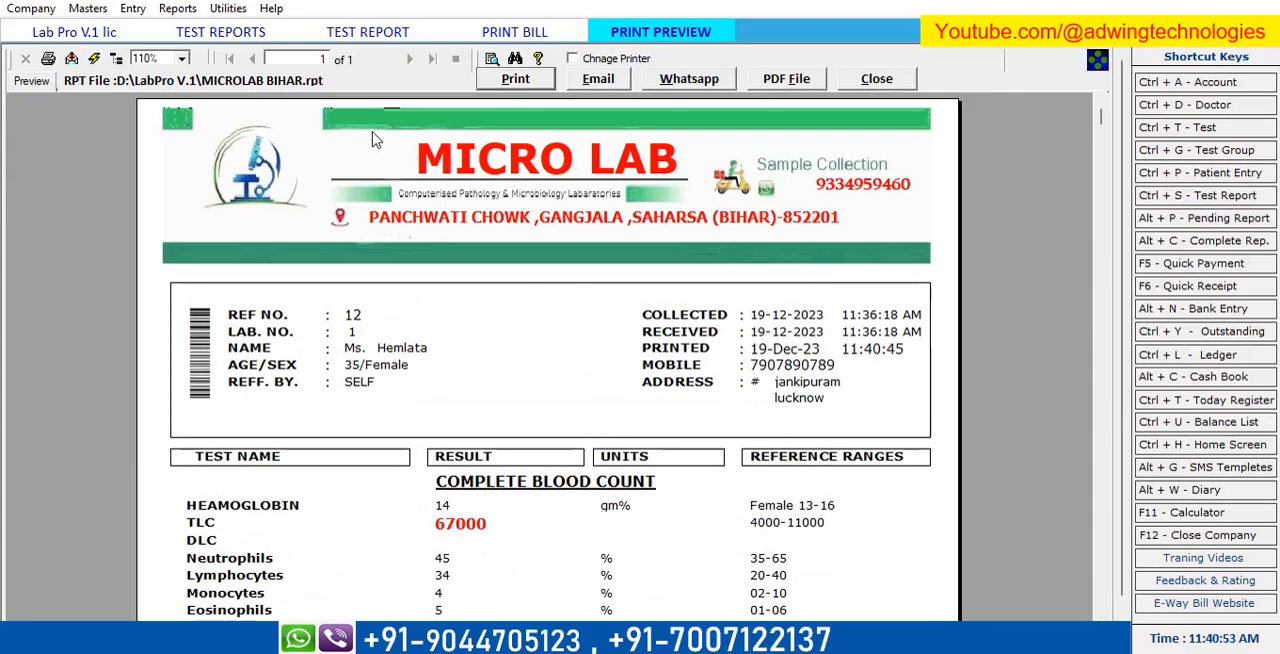
Close the current preview, switch the print format to TestLetter and preview the test report again.
left_click(889, 79)
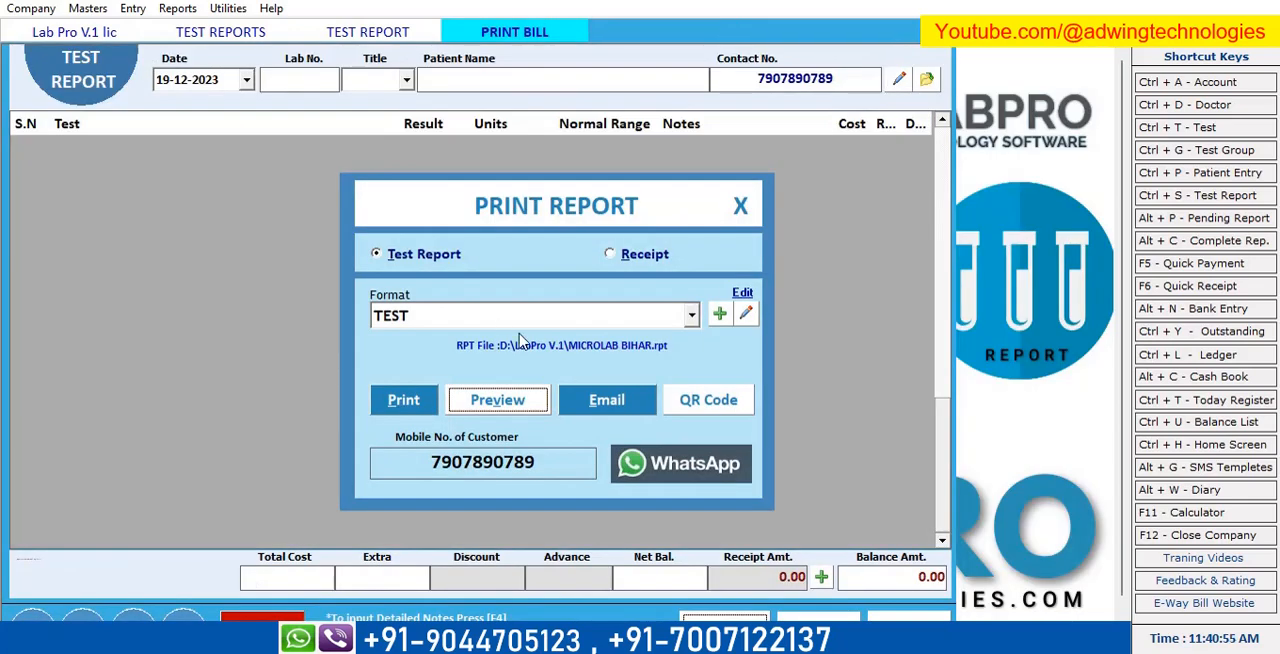
left_click(672, 316)
left_click(640, 360)
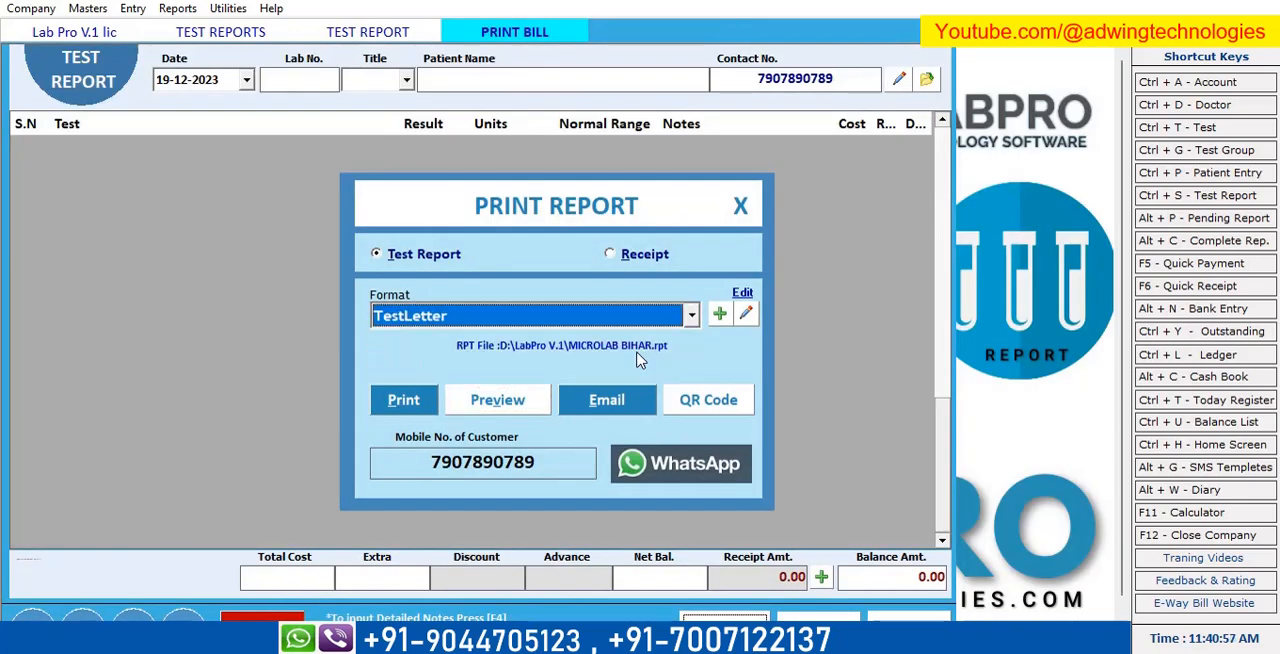
left_click(508, 403)
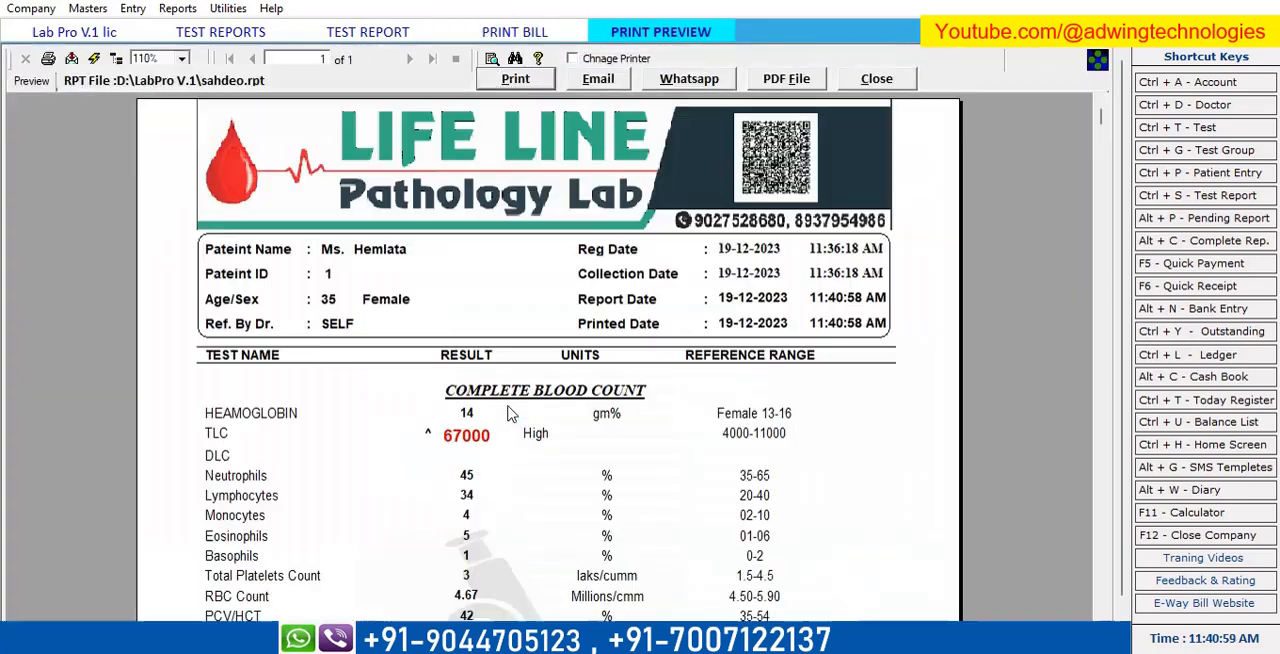
Examine the TestLetter preview from its header through the blood count and liver function results to the signature area.
scroll(736, 409, "down", 5)
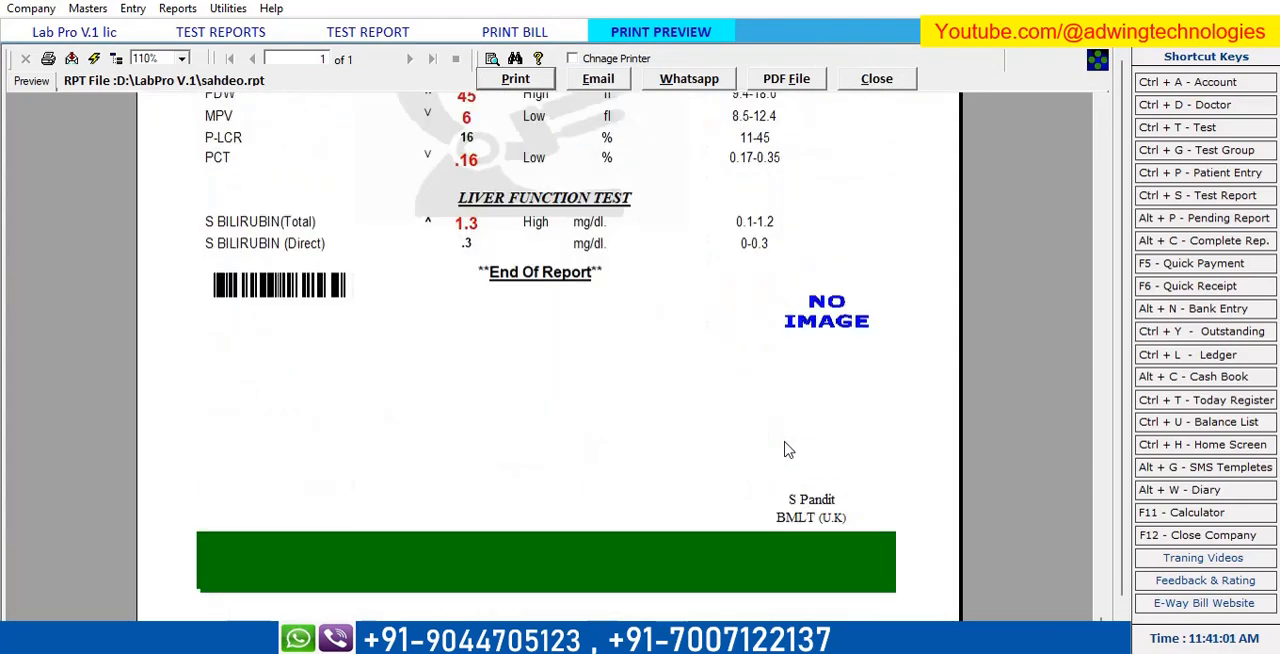
scroll(830, 313, "up", 3)
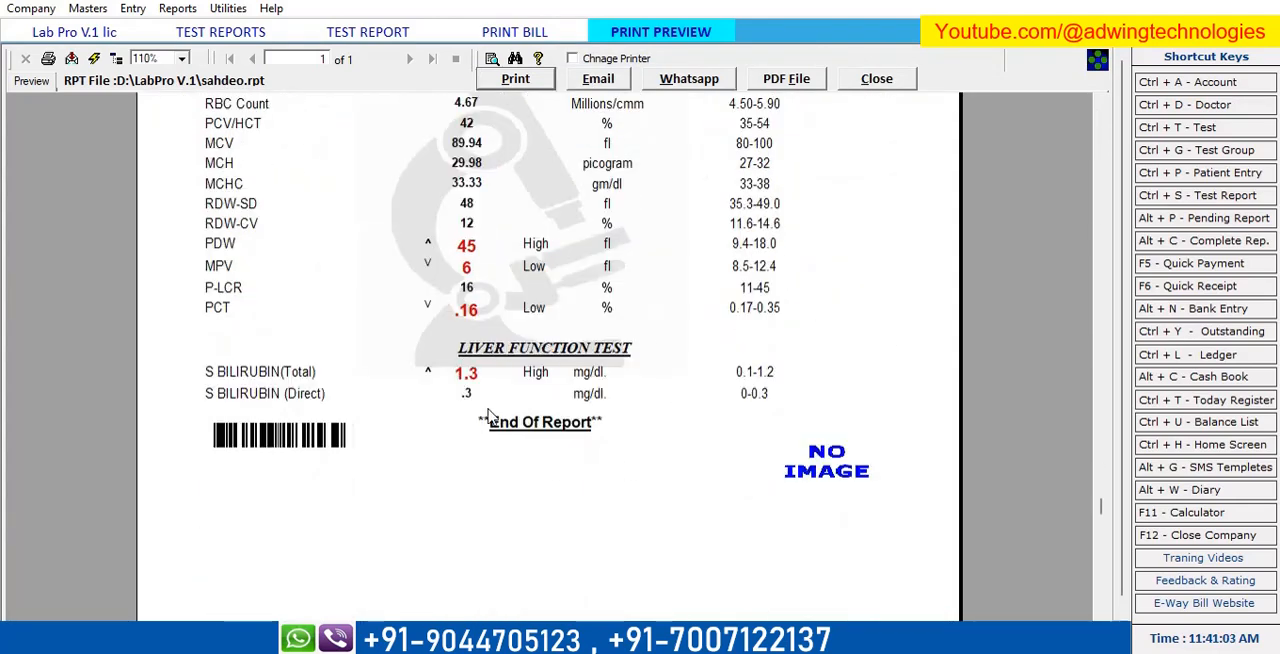
scroll(465, 470, "up", 3)
scroll(528, 480, "up", 5)
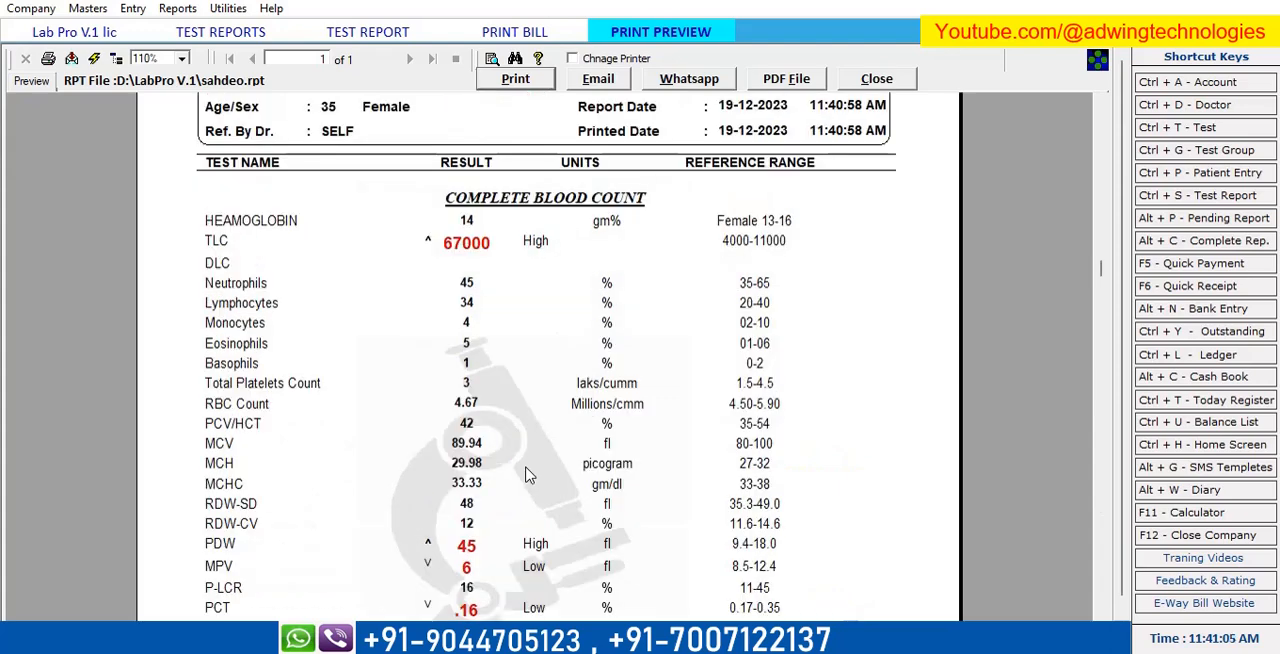
scroll(640, 386, "up", 2)
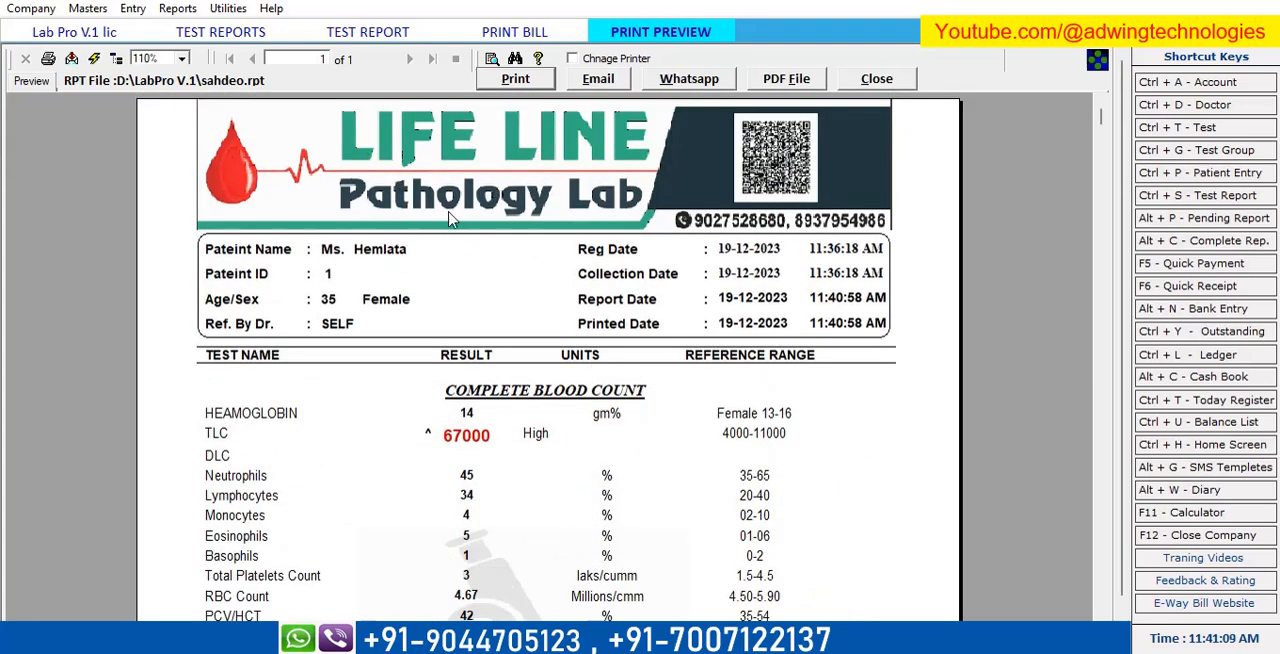
scroll(630, 420, "down", 14)
scroll(625, 435, "up", 11)
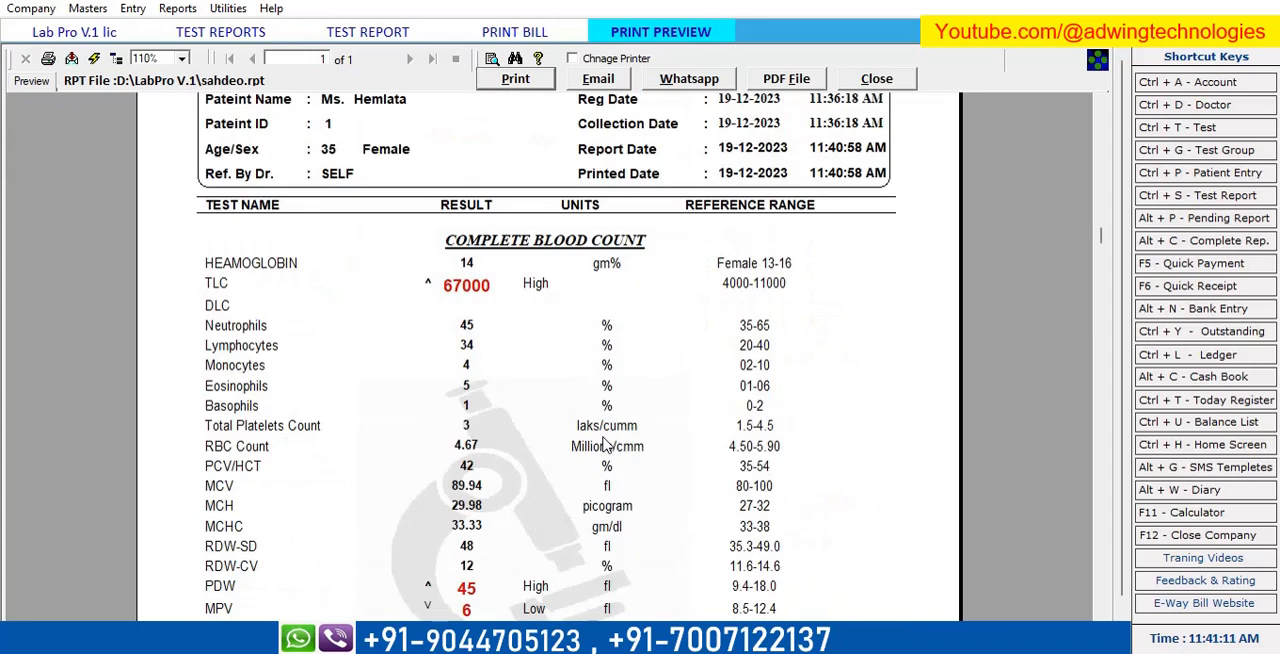
scroll(664, 448, "up", 2)
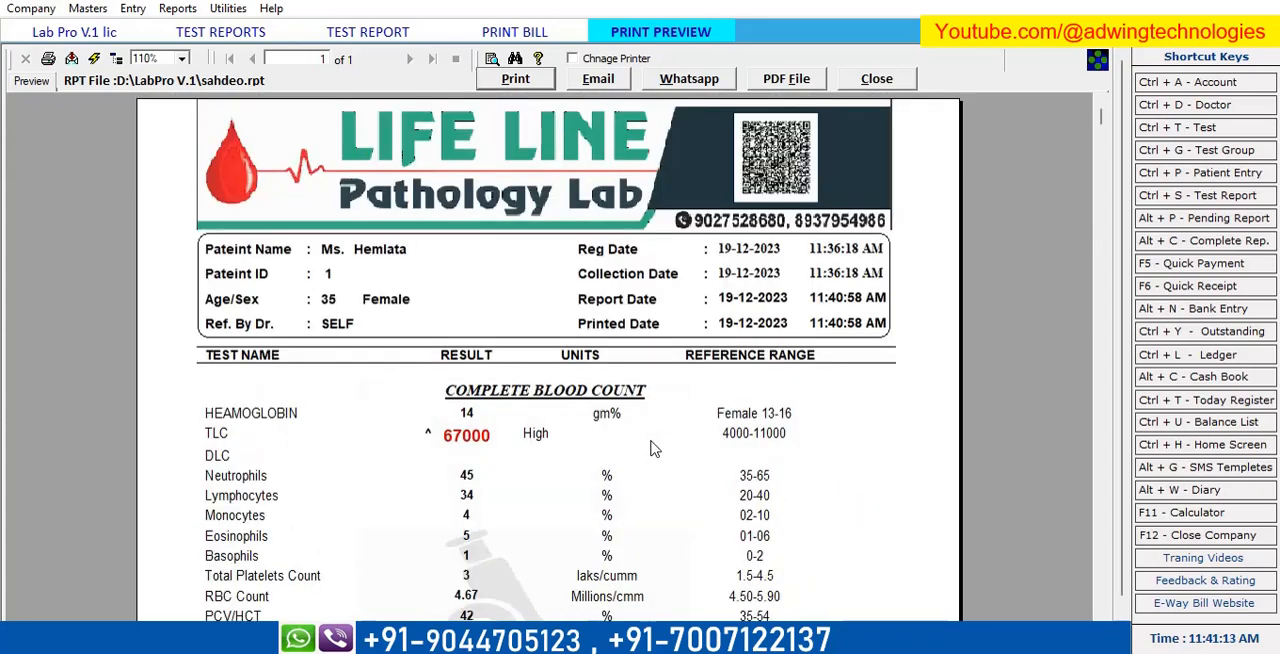
scroll(652, 448, "down", 10)
scroll(651, 449, "up", 10)
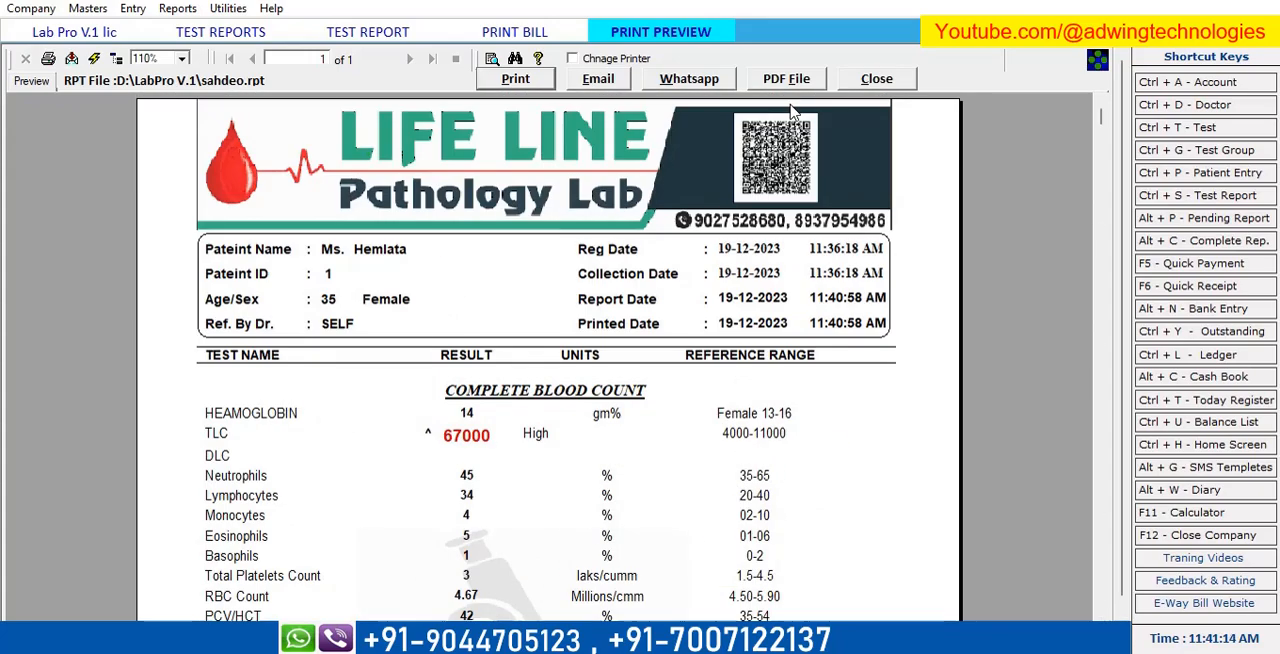
Close the print preview, the print report dialog, the test report and the test reports list.
left_click(906, 82)
left_click(739, 208)
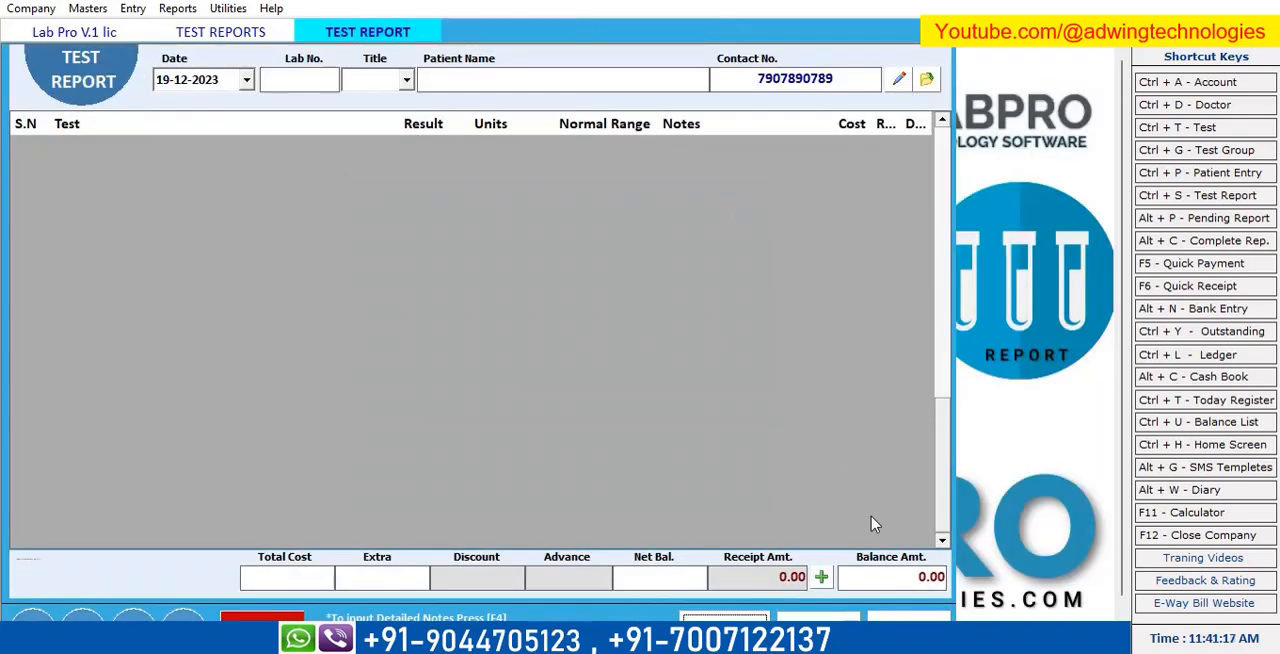
left_click(905, 616)
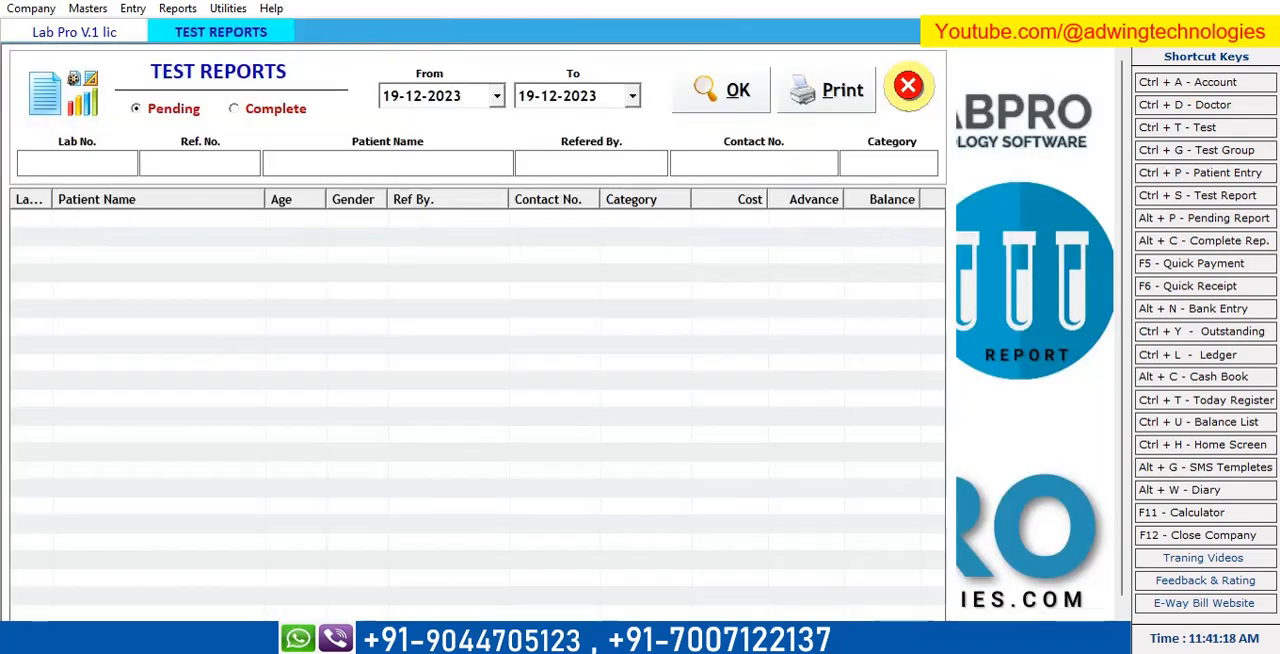
left_click(908, 86)
Display the transaction register of test reports for 19-12-2023, review its columns and total amount, and close it.
left_click(130, 9)
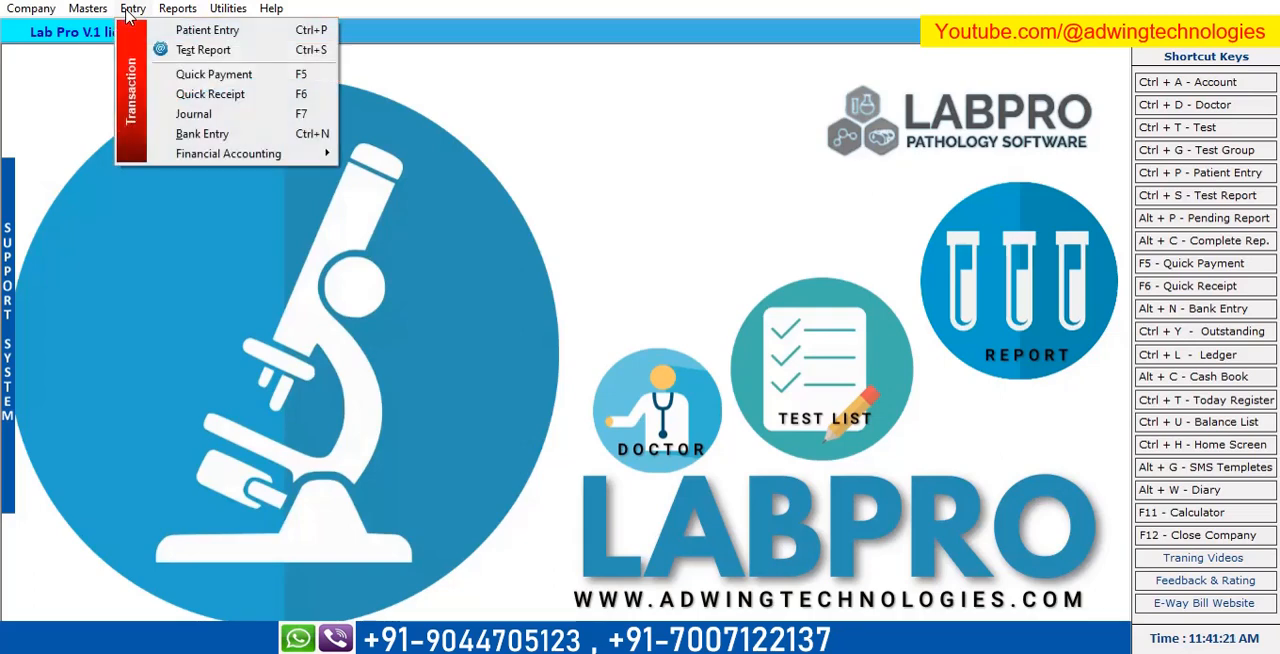
mouse_move(180, 9)
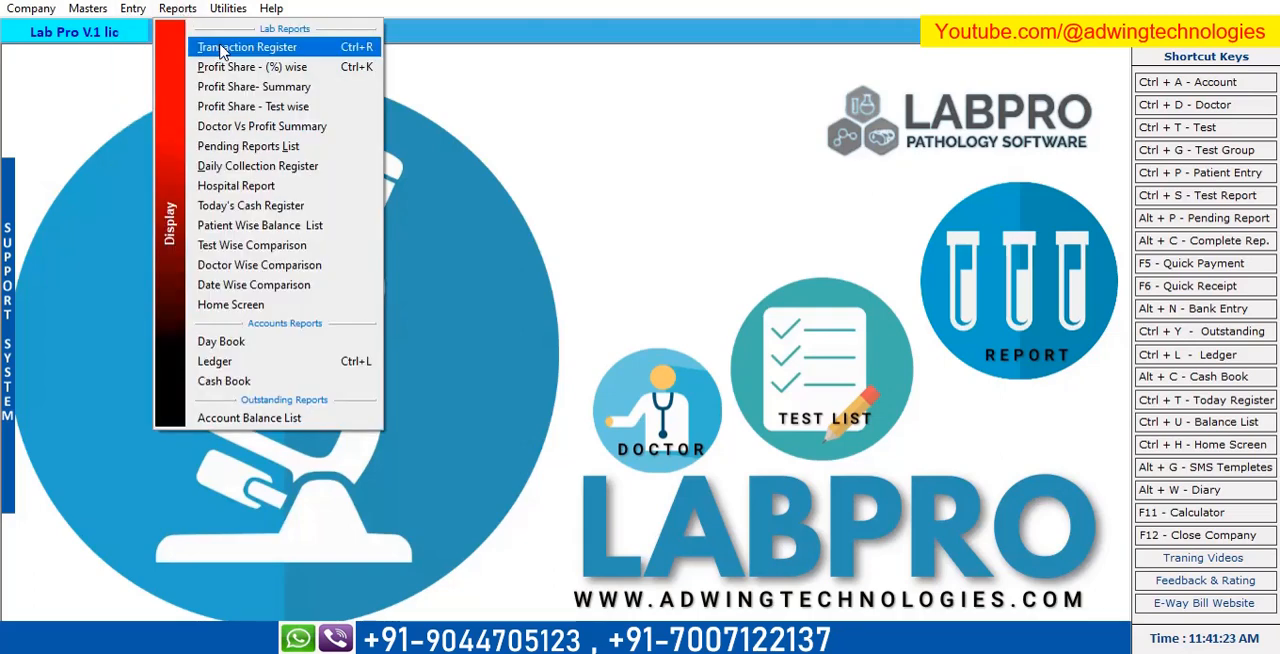
left_click(253, 50)
left_click(751, 72)
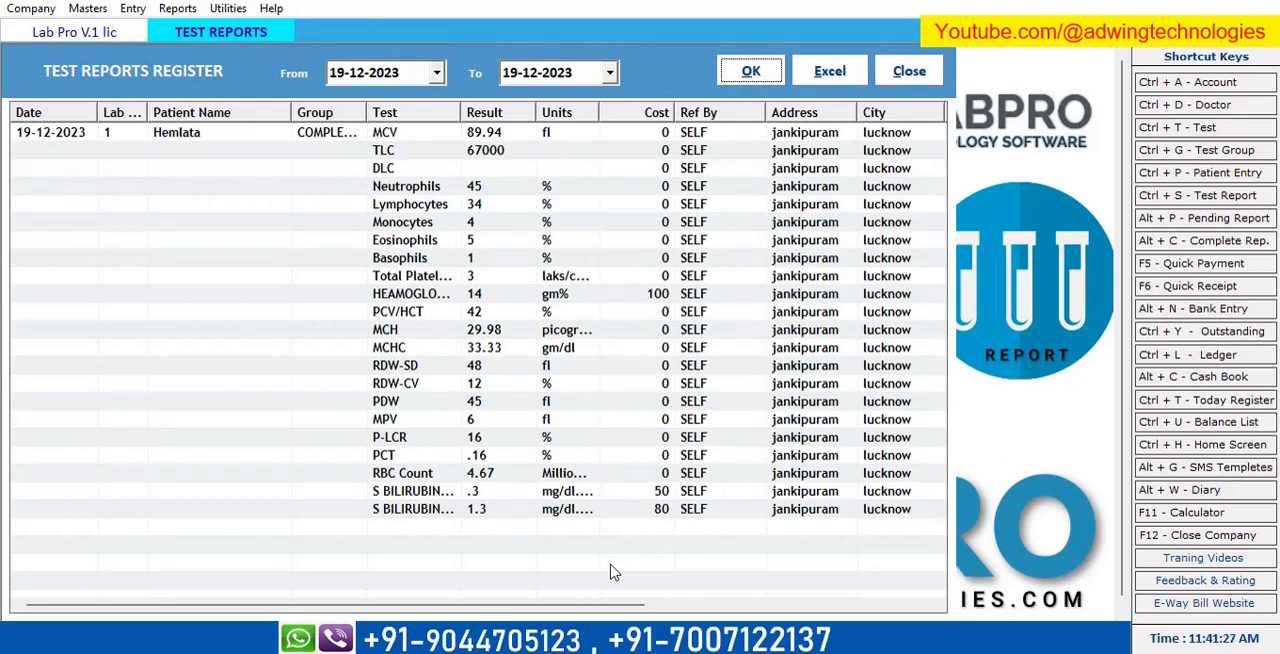
scroll(586, 424, "right", 3)
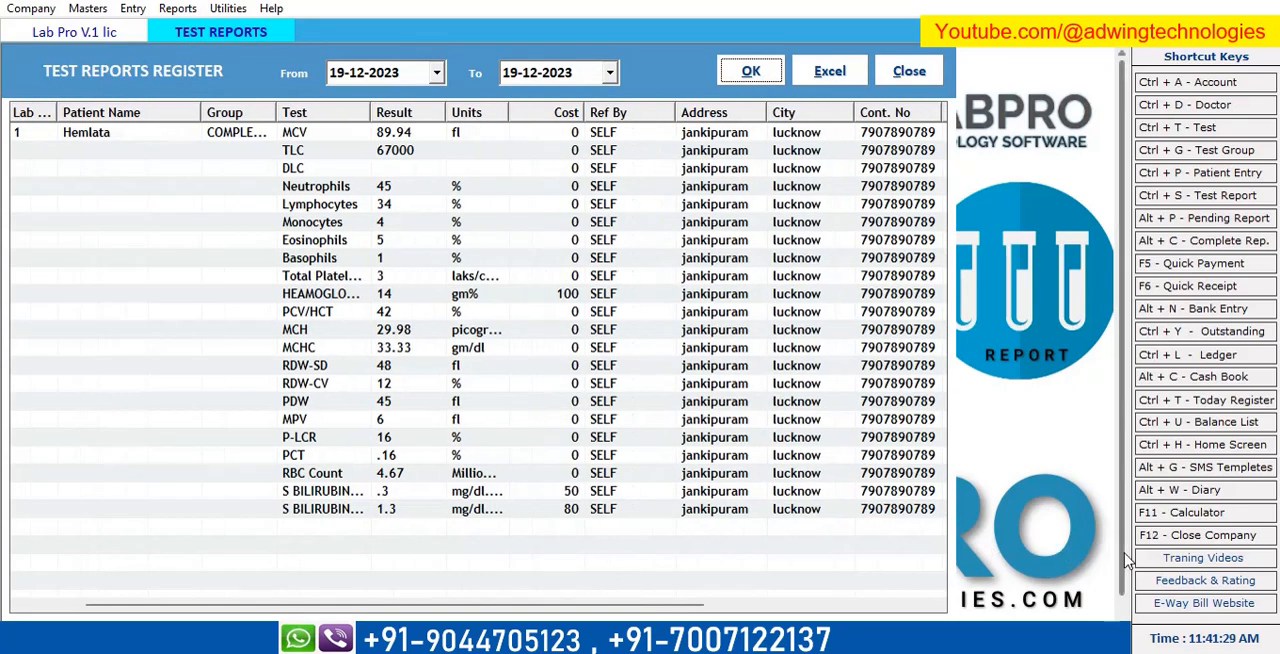
scroll(931, 517, "right", 1)
scroll(931, 517, "down", 1)
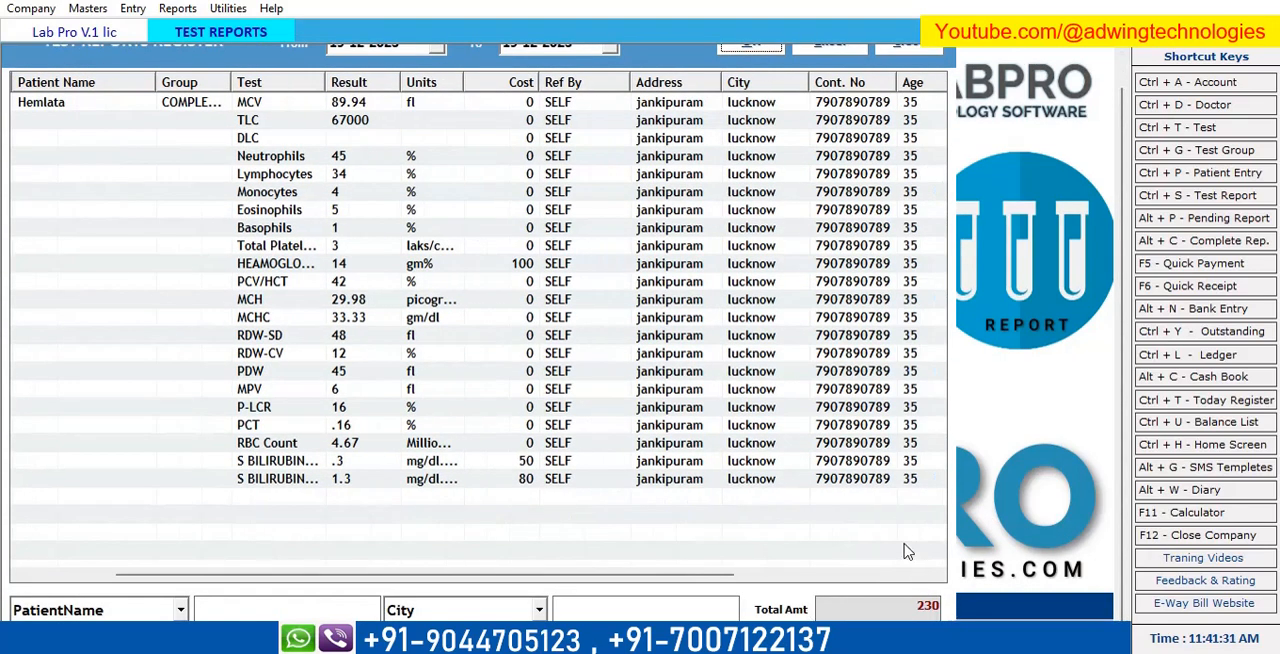
scroll(905, 552, "left", 4)
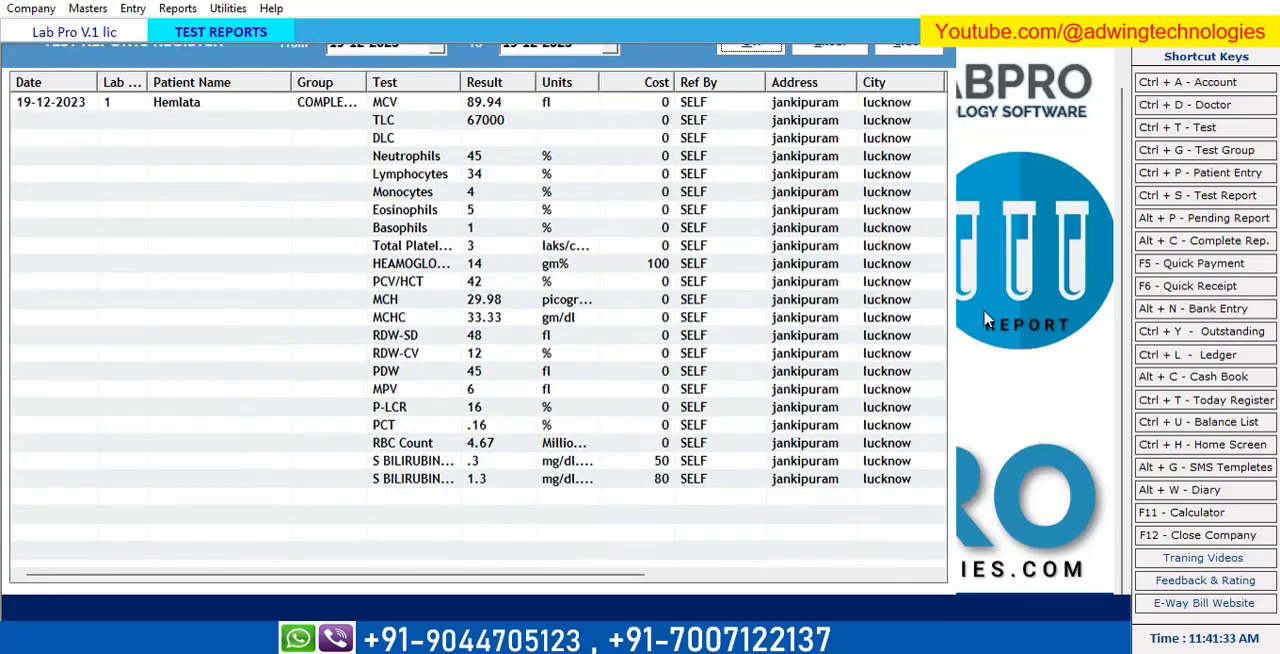
left_click(935, 53)
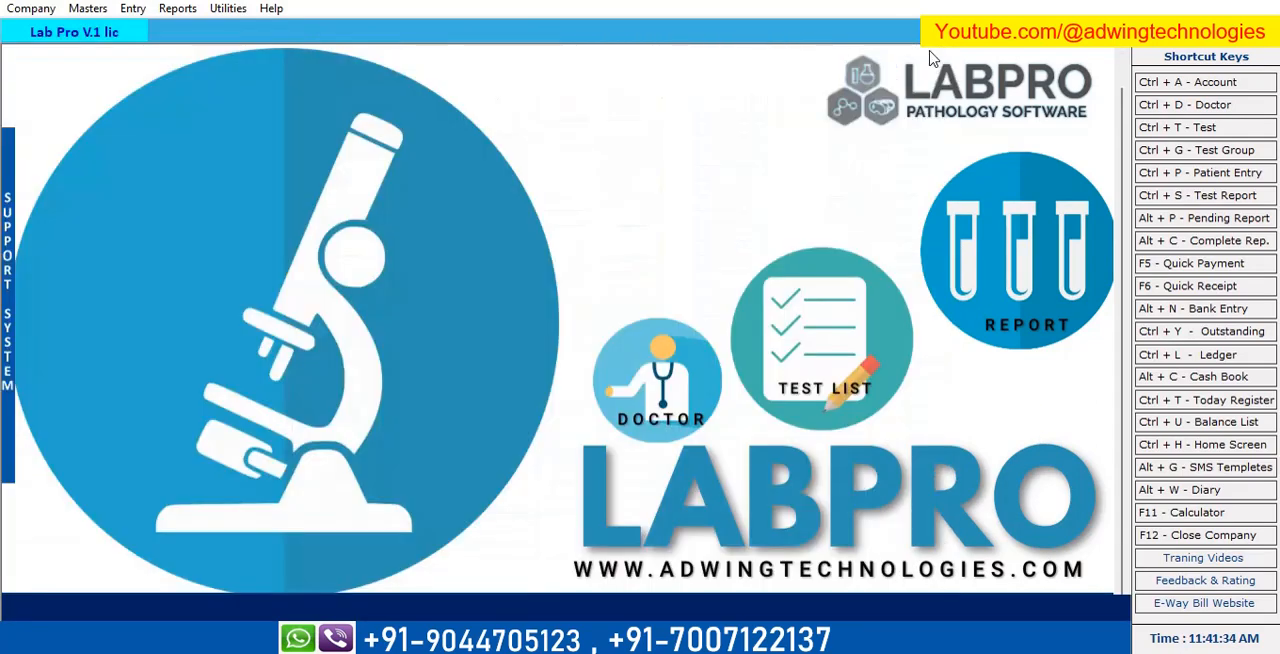
Run the percentage-wise profit share report for the preselected doctor with a profit share of 25% for 19-12-2023.
left_click(176, 12)
left_click(212, 68)
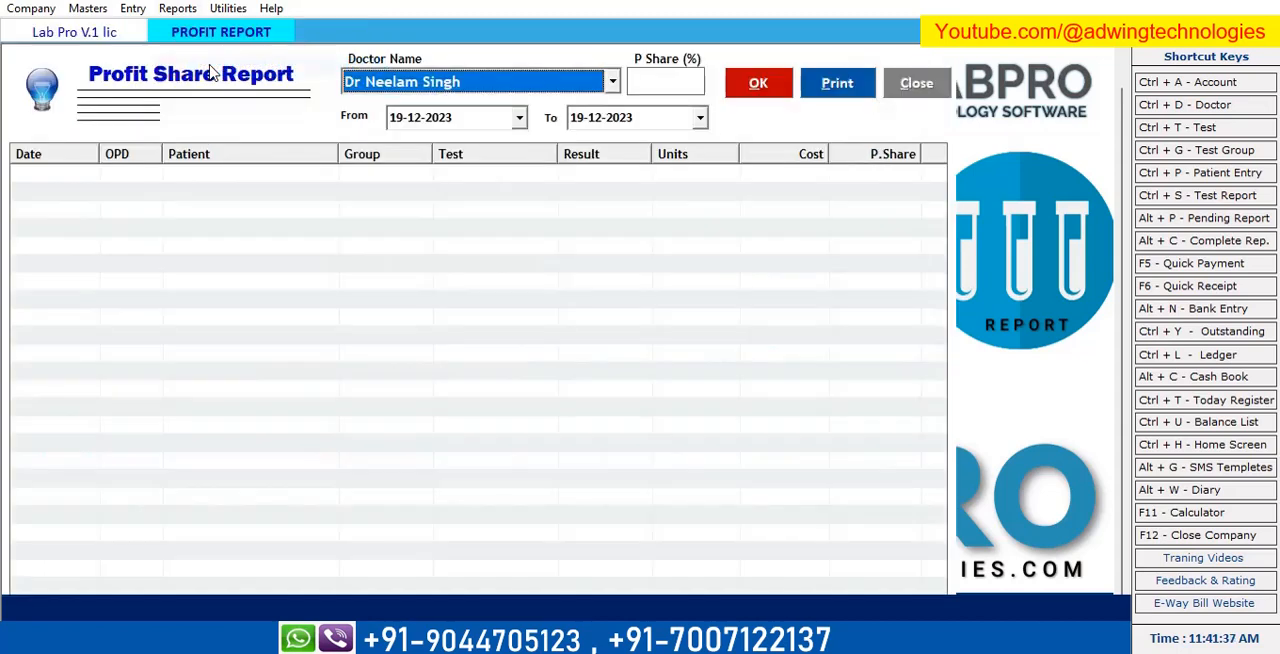
left_click(673, 84)
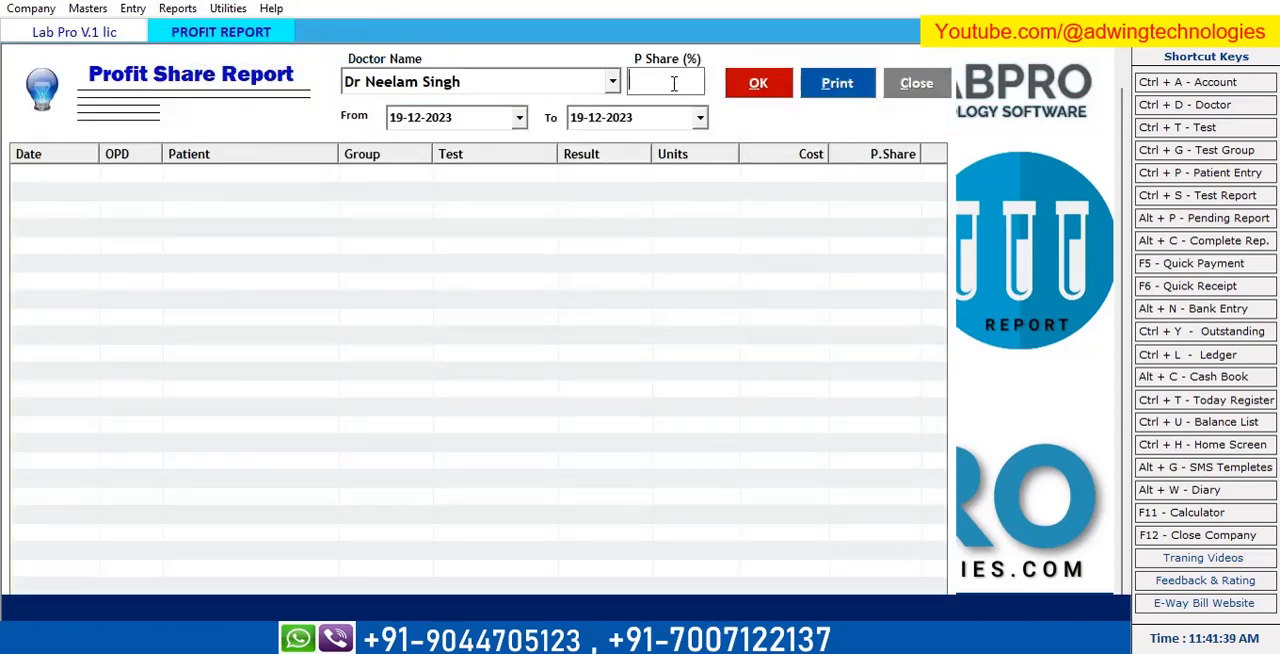
type("25")
left_click(763, 88)
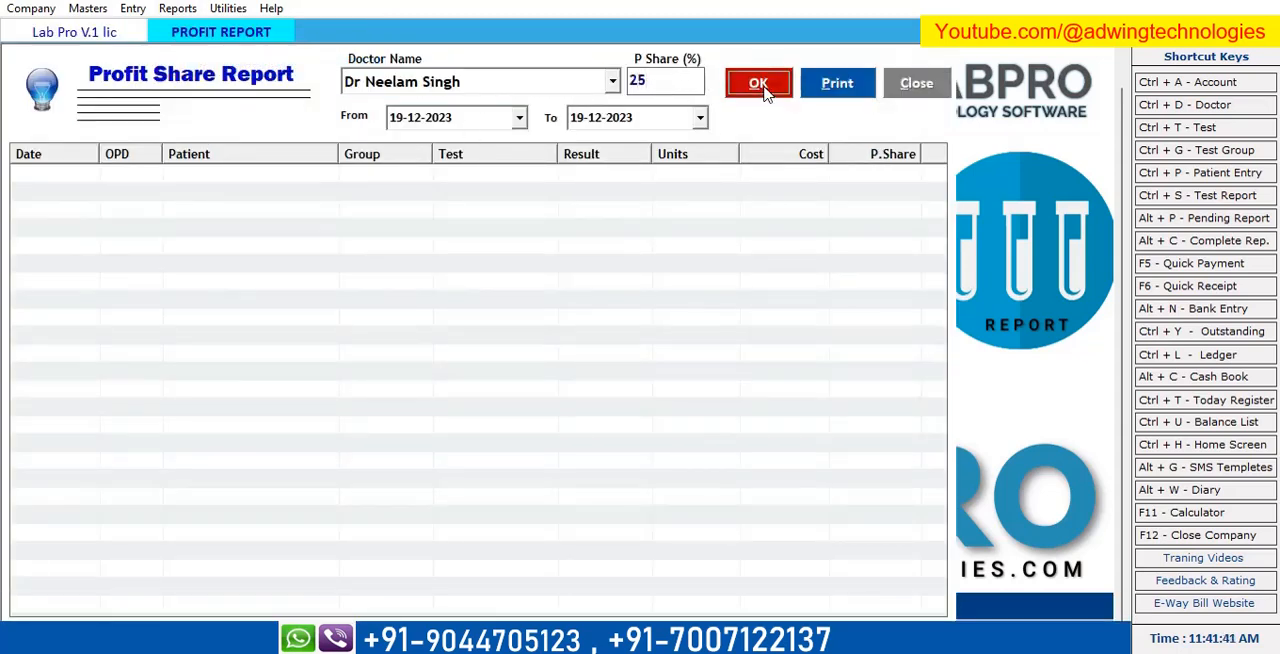
Set the profit share report's start date to 03-12-2023 and run it again.
left_click(520, 119)
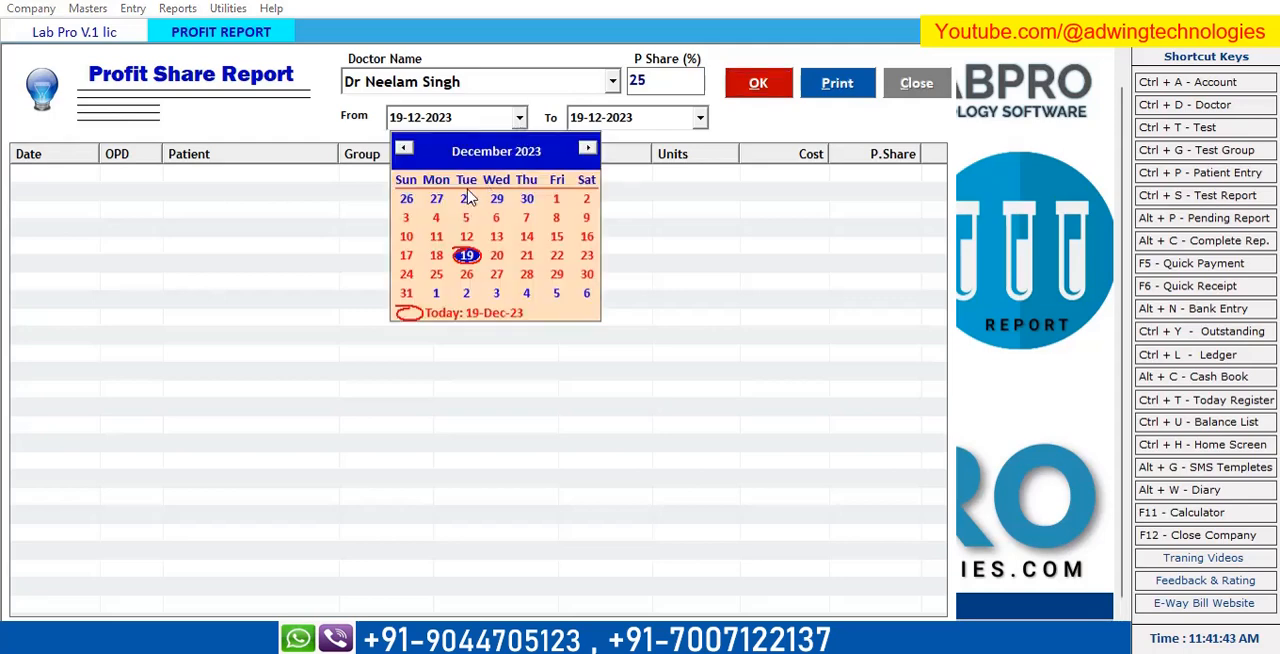
left_click(408, 221)
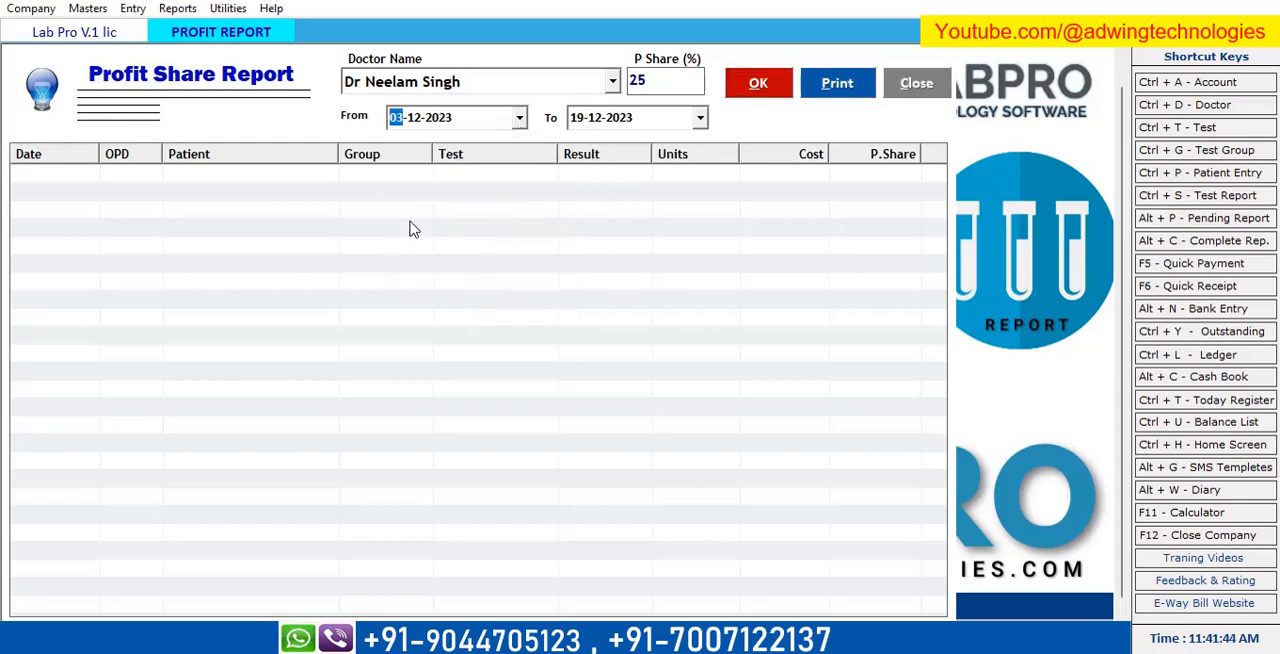
left_click(764, 88)
Set the profit share report's start date to 24-09-2023 and rerun it.
left_click(520, 119)
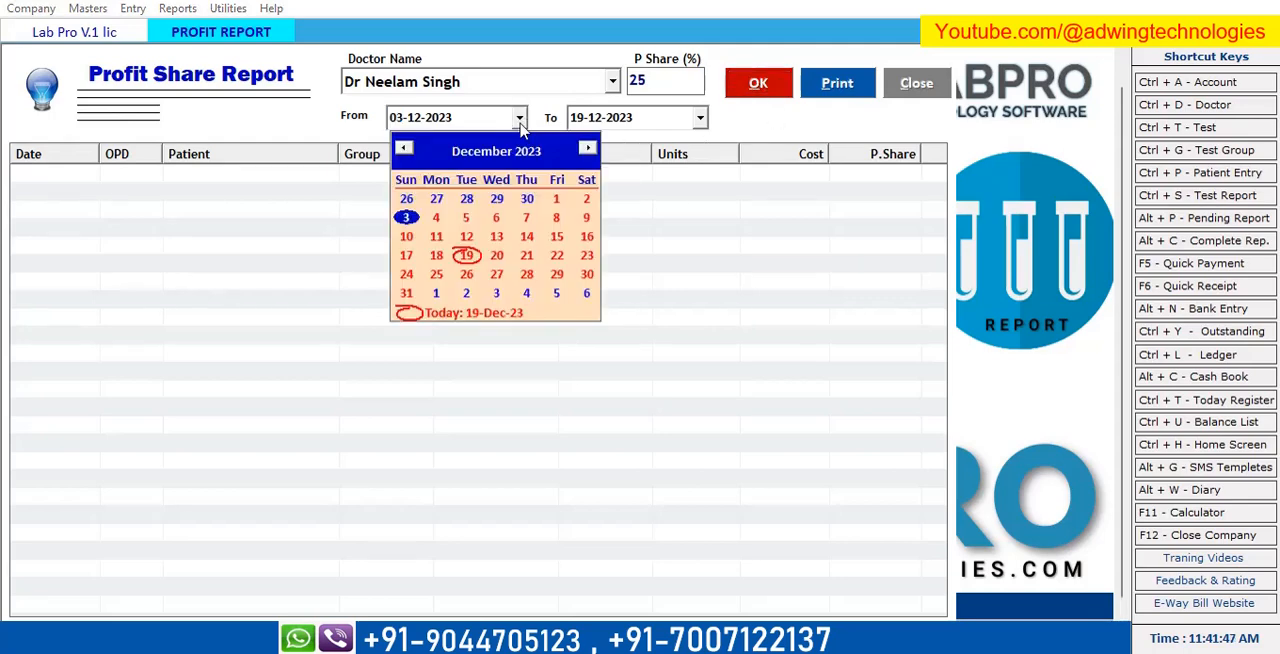
left_click(404, 149)
left_click(401, 150)
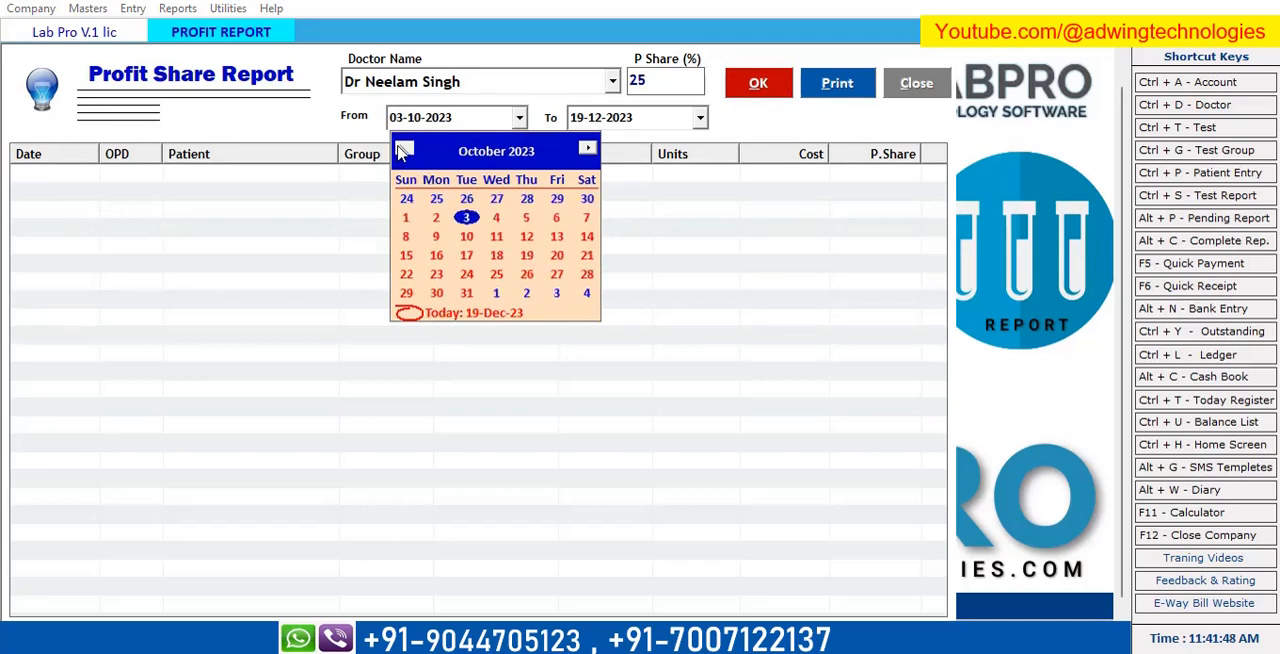
left_click(407, 198)
key("Tab")
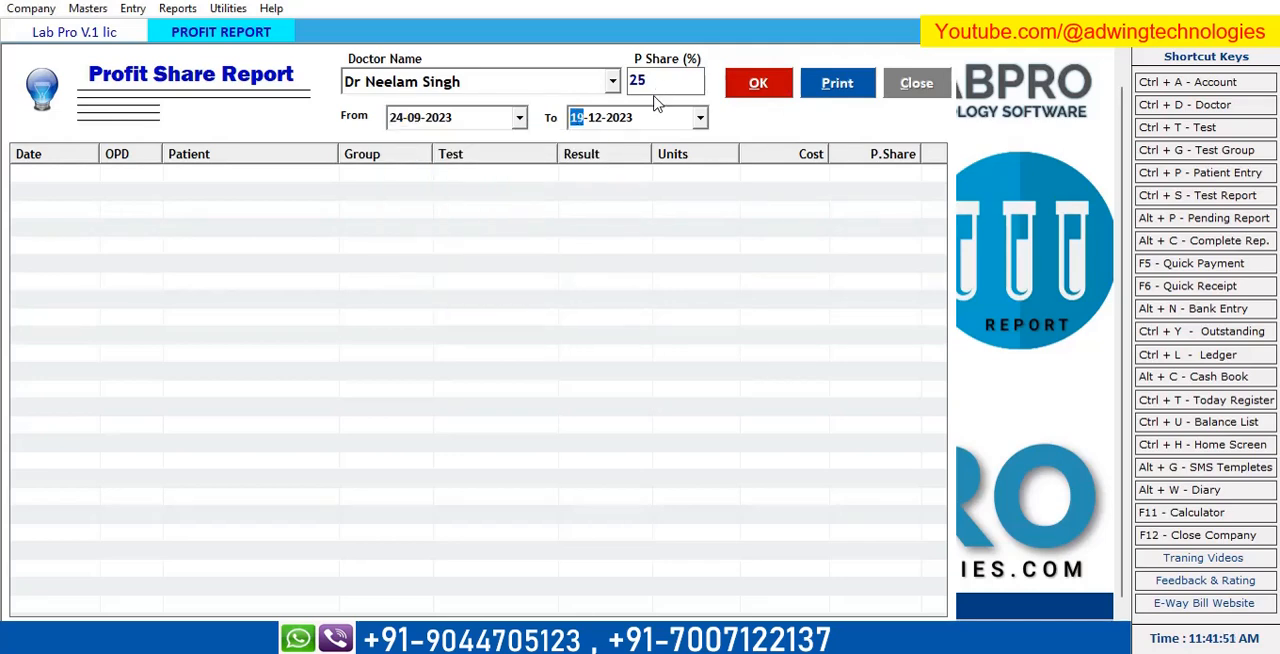
left_click(750, 95)
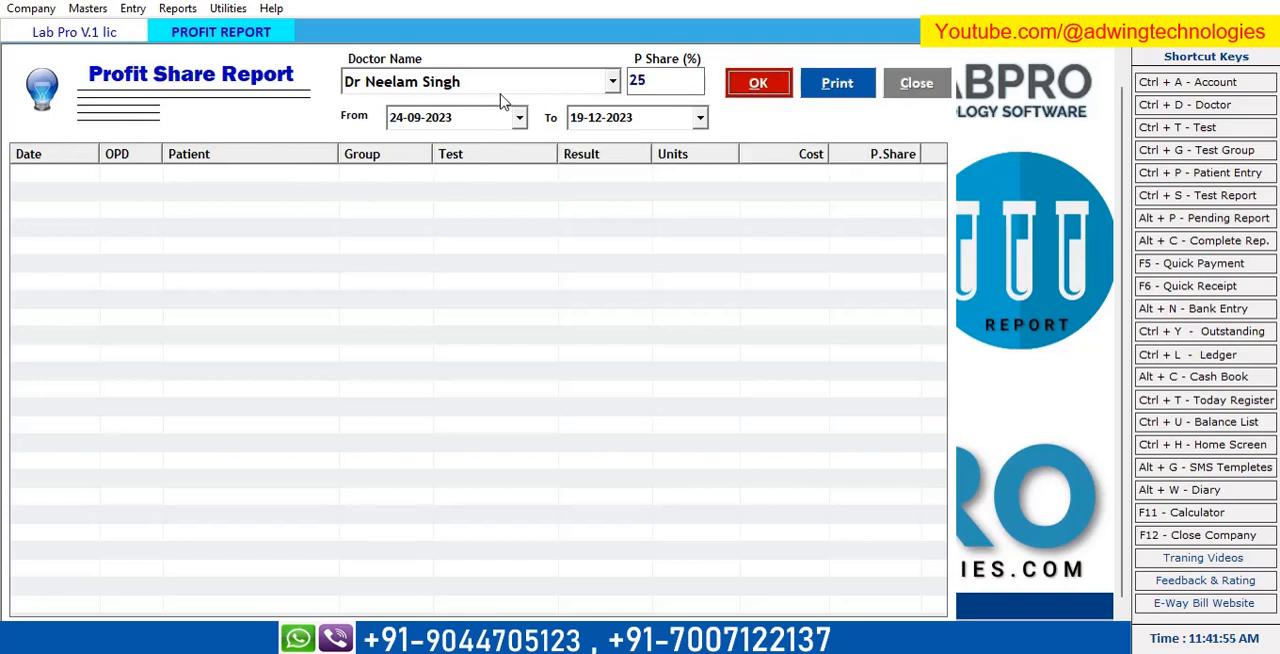
Run the profit share report for the doctor SELF, review the listed costs and shares, and close it.
left_click(614, 82)
left_click(507, 126)
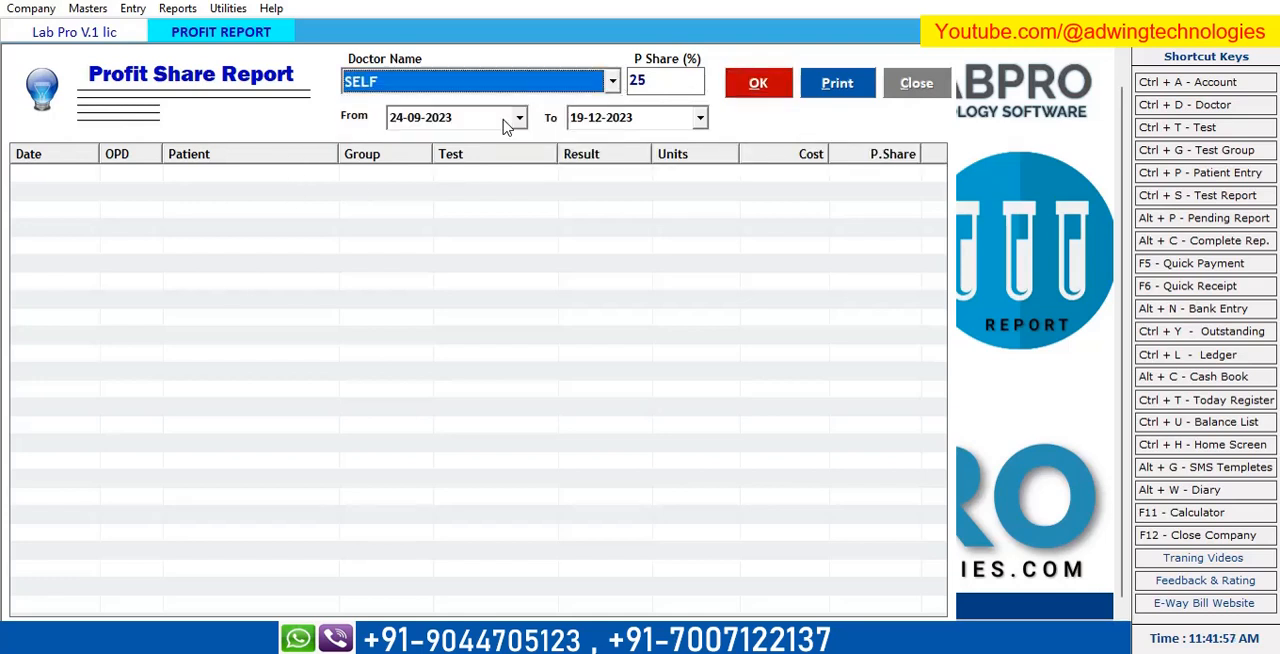
left_click(754, 90)
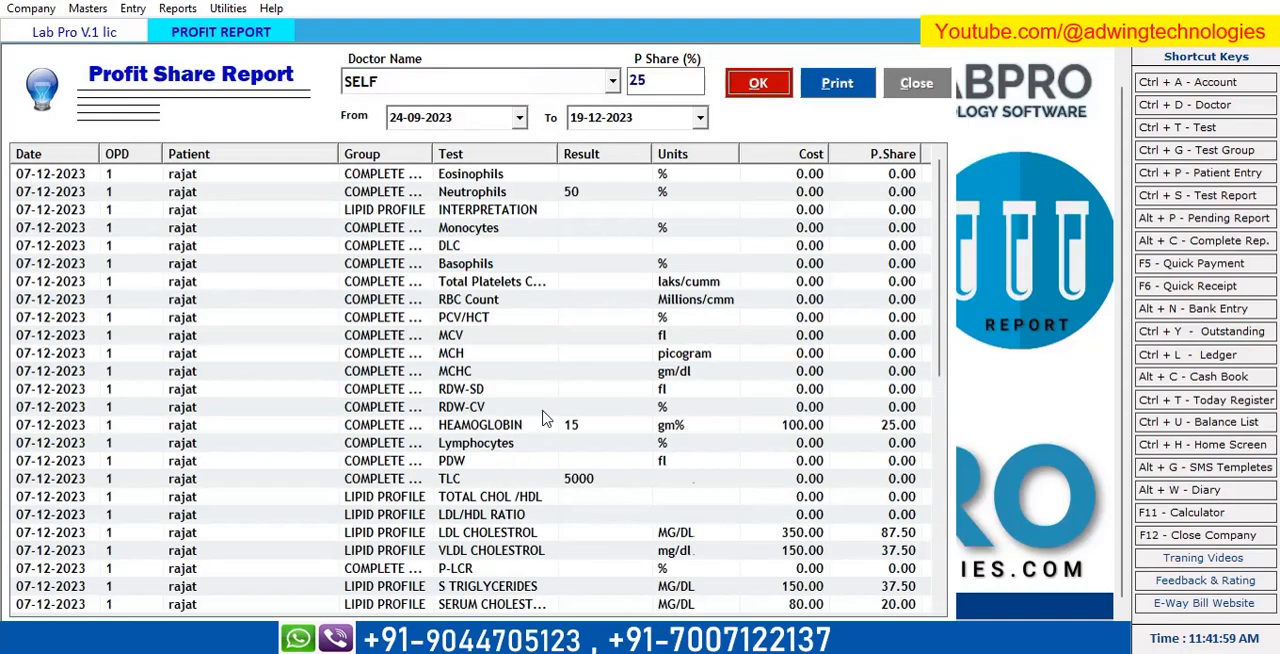
scroll(560, 405, "down", 5)
scroll(570, 405, "up", 7)
scroll(586, 400, "down", 7)
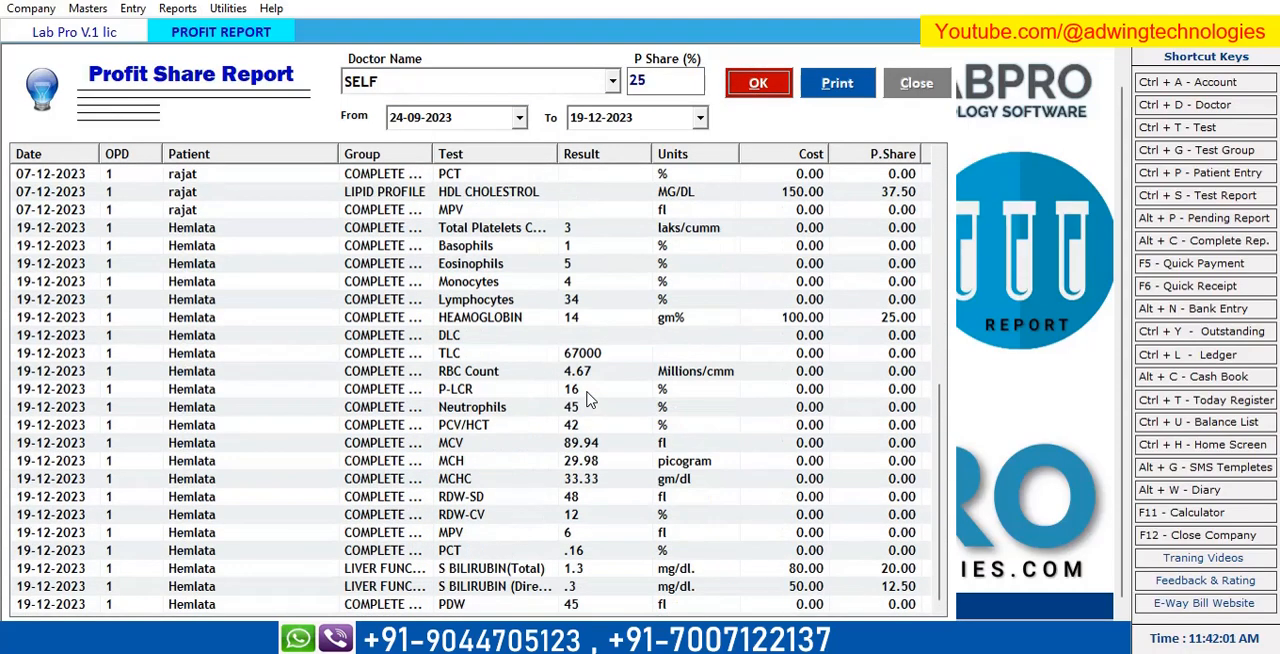
scroll(588, 400, "up", 1)
scroll(588, 400, "down", 1)
scroll(508, 250, "up", 10)
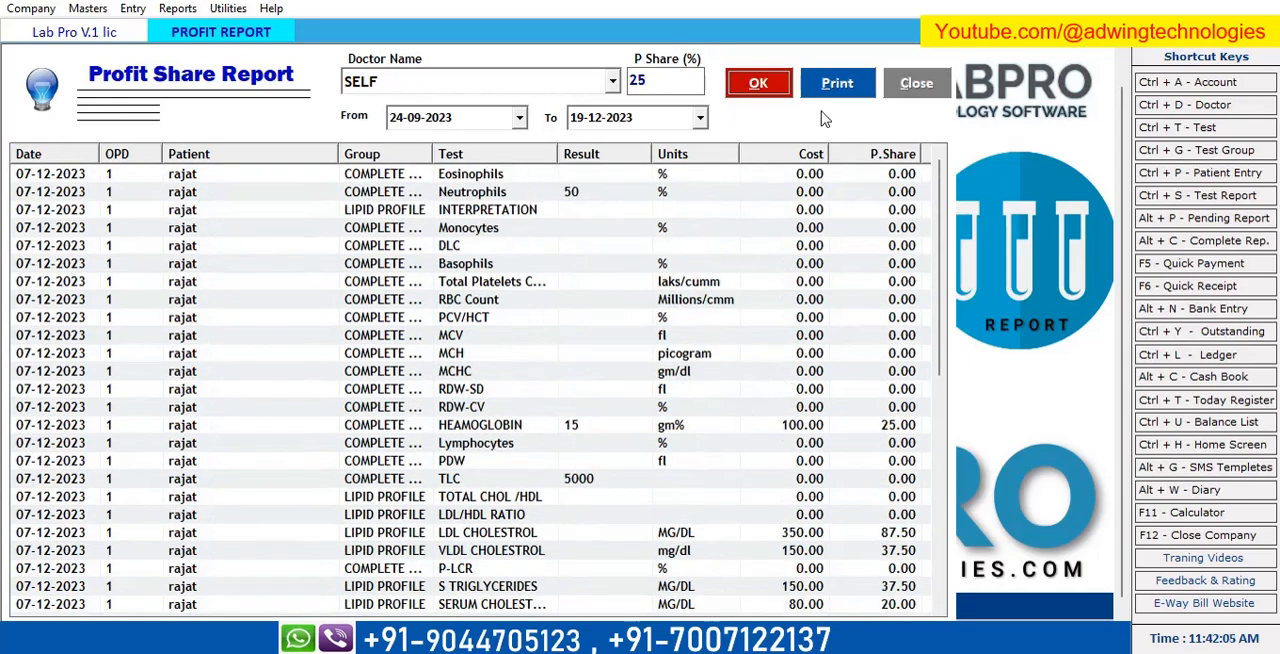
left_click(893, 92)
Open the cash book, display the ledger of the Cash account, and close it.
left_click(184, 12)
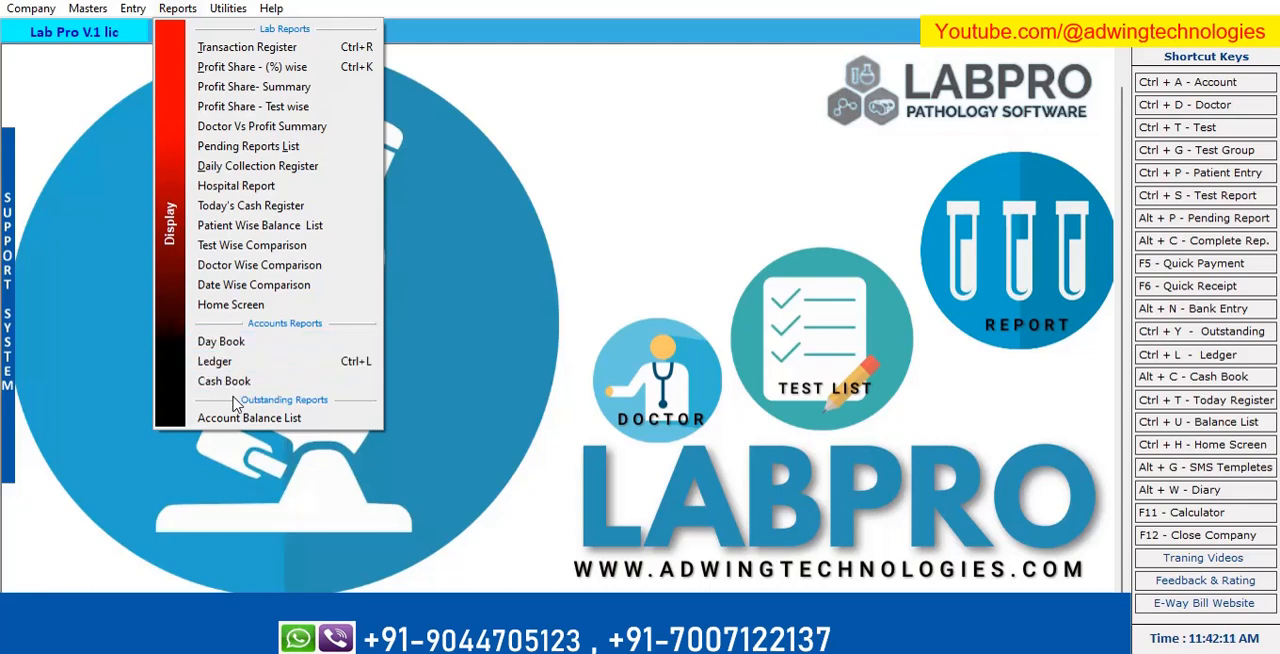
left_click(235, 388)
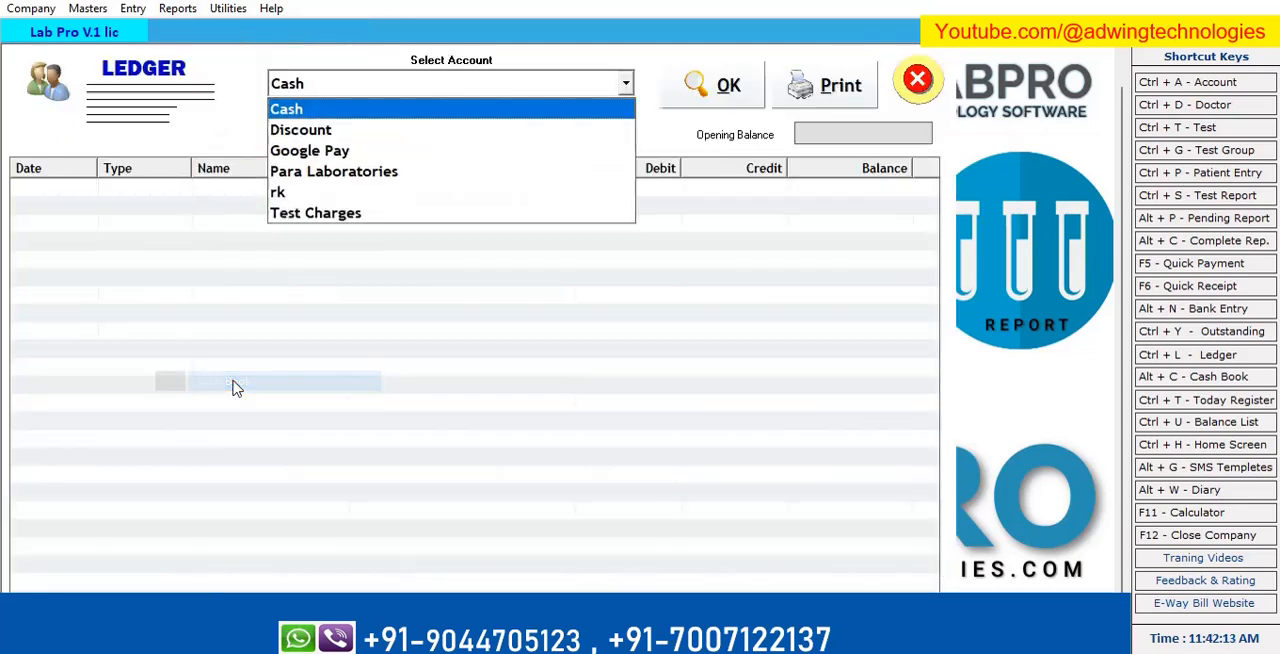
left_click(343, 109)
key("Return")
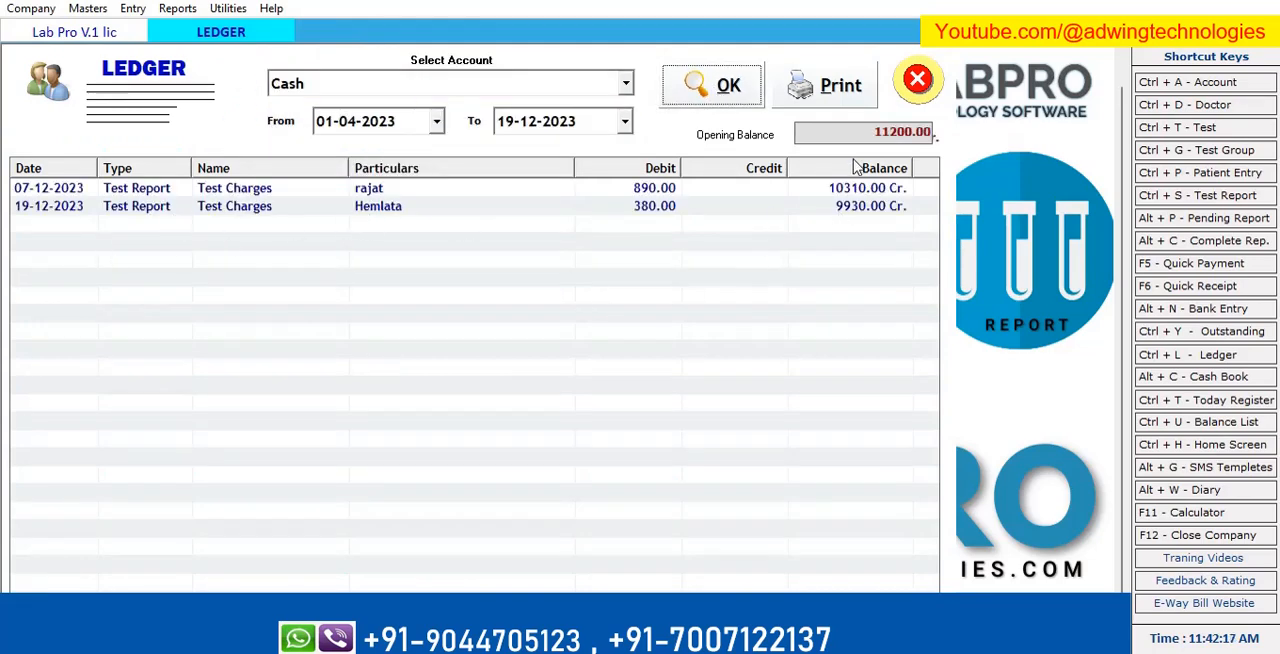
left_click(912, 82)
left_click(177, 10)
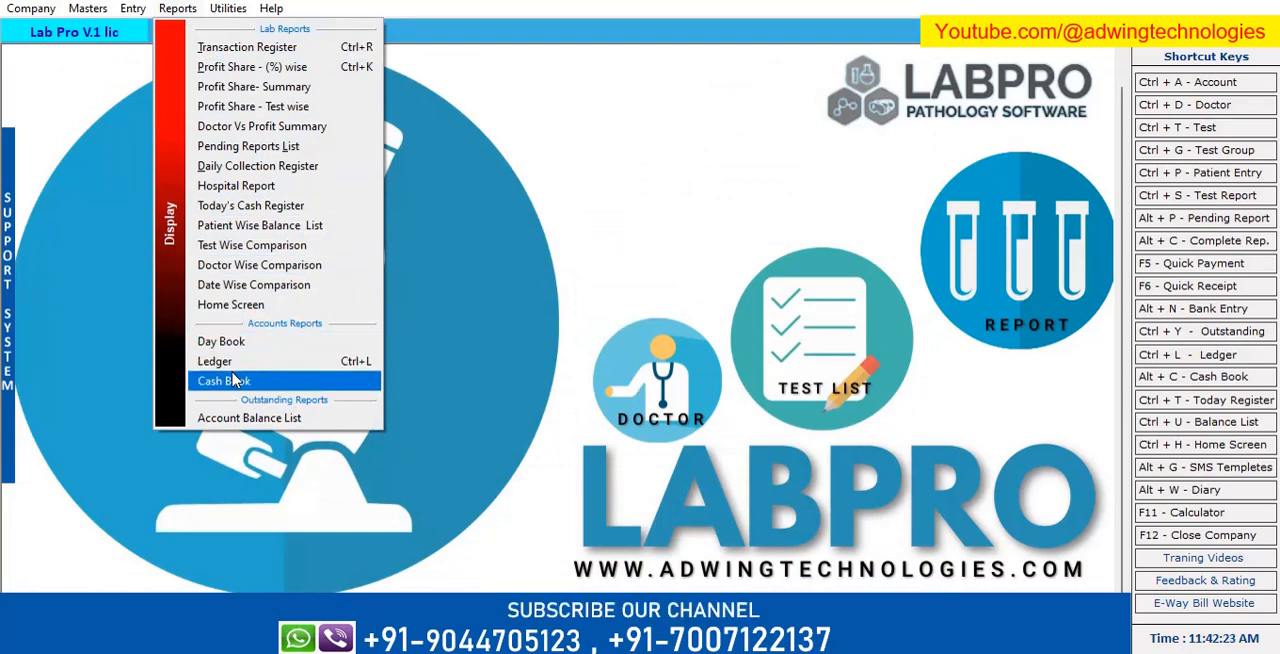
left_click(463, 299)
left_click(95, 10)
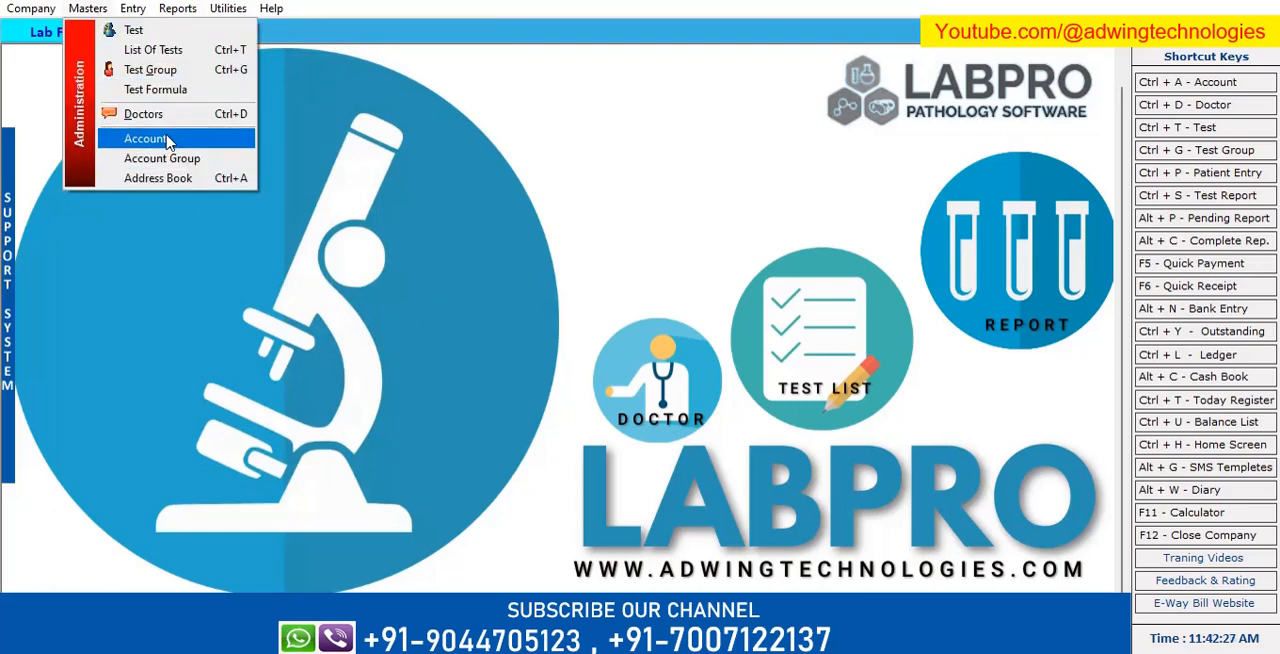
left_click(177, 10)
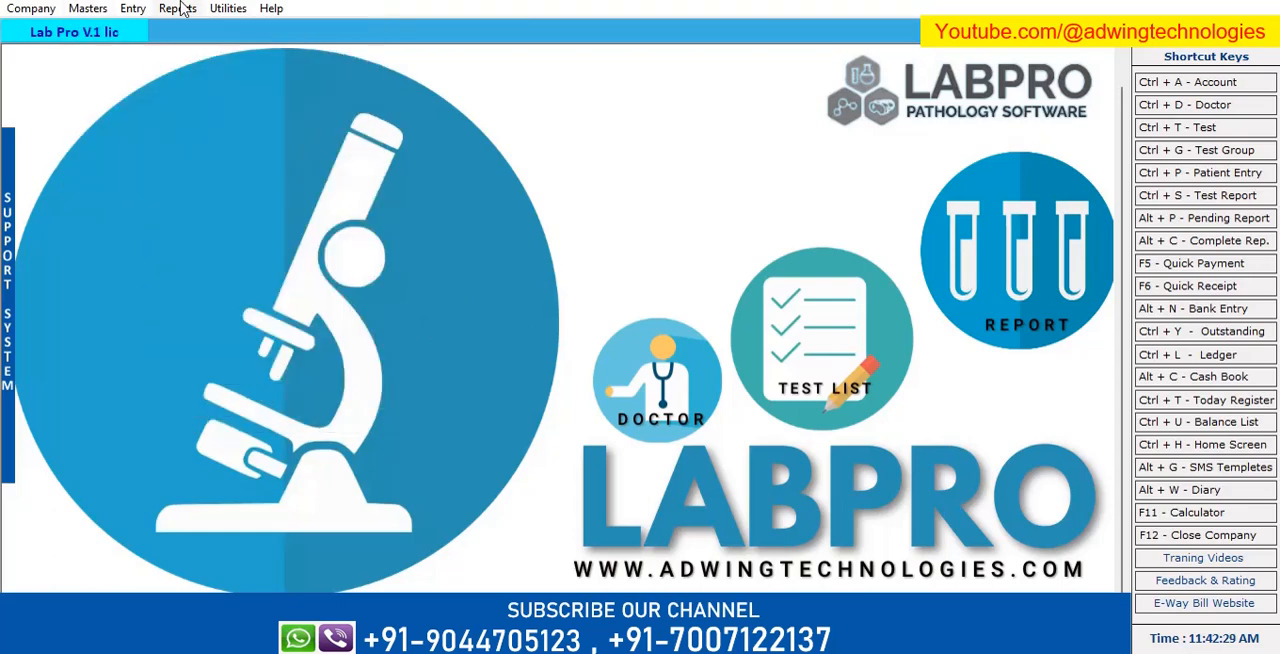
left_click(178, 10)
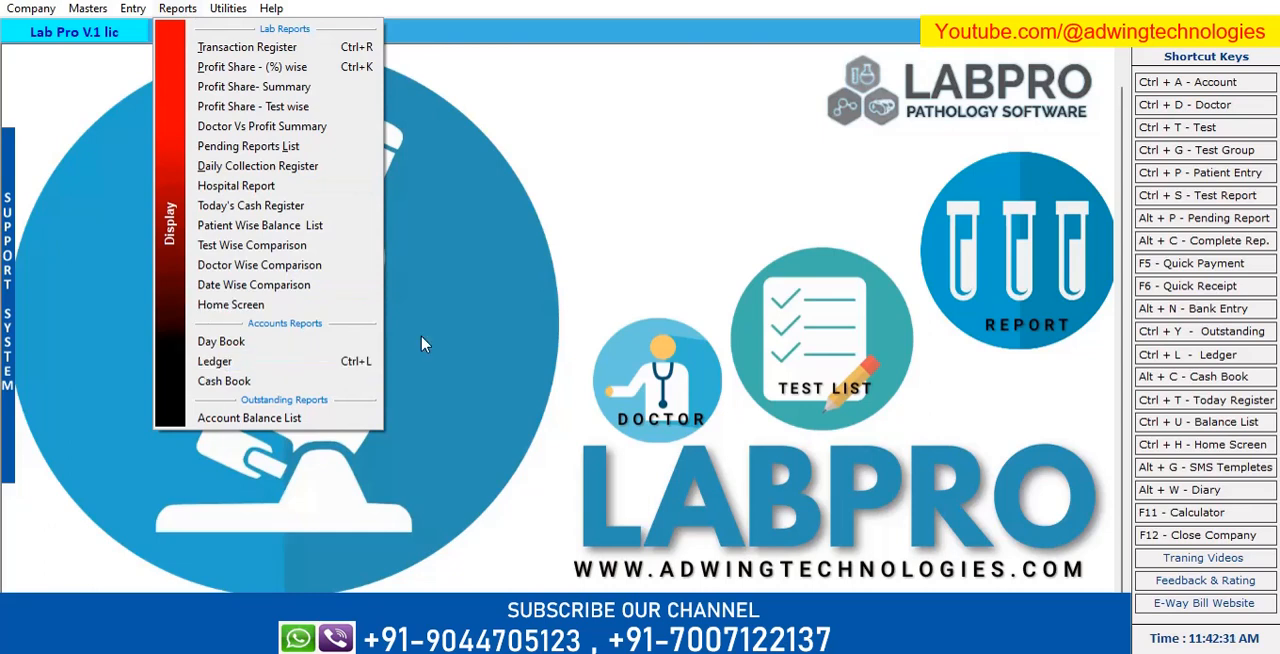